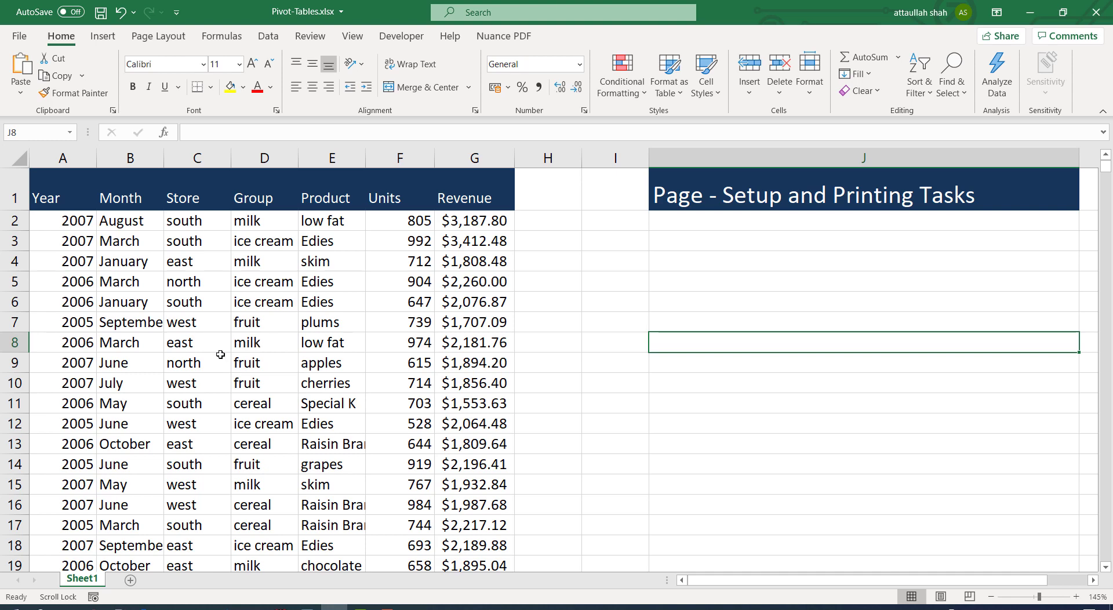
Review the sheet's print preview and the list of available printers, leaving the current printer selected, and return to the sheet
{"action": "left_click", "coordinate": [167, 38]}
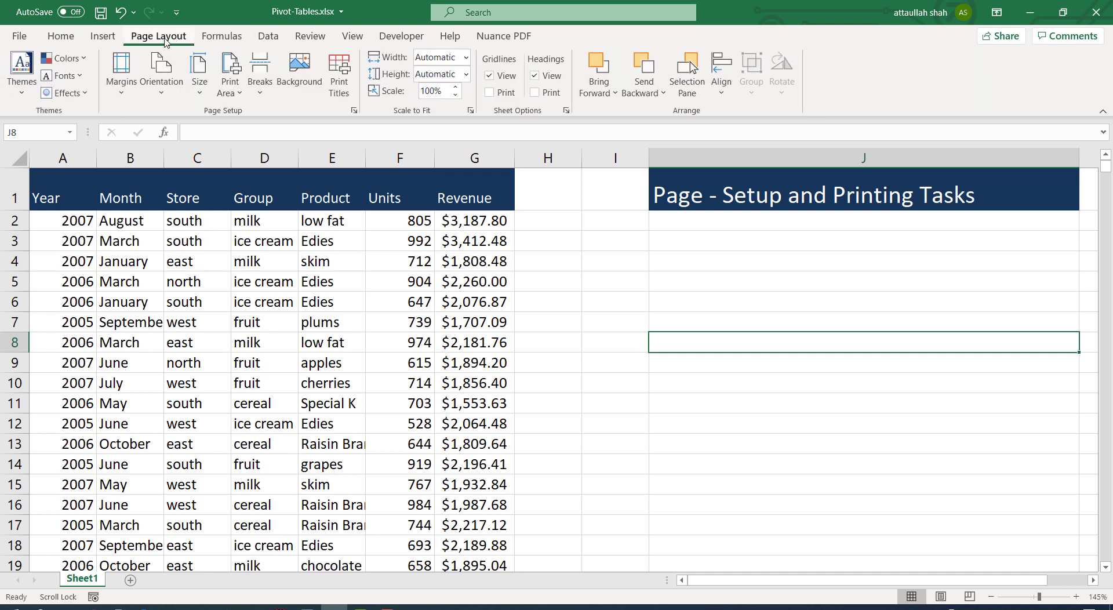
{"action": "left_click", "coordinate": [20, 40]}
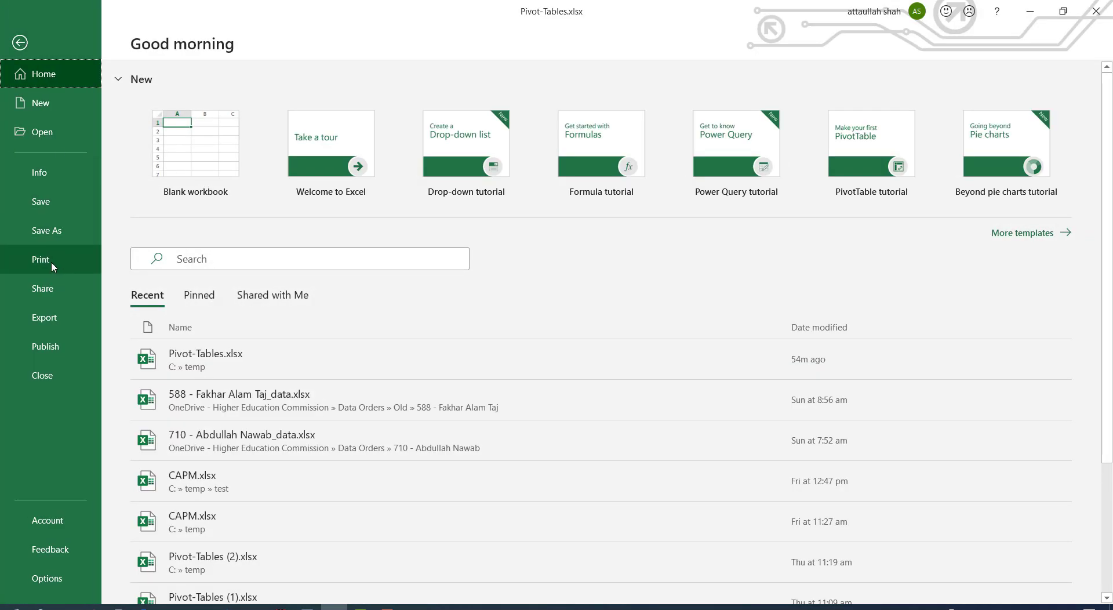
{"action": "left_click", "coordinate": [51, 265]}
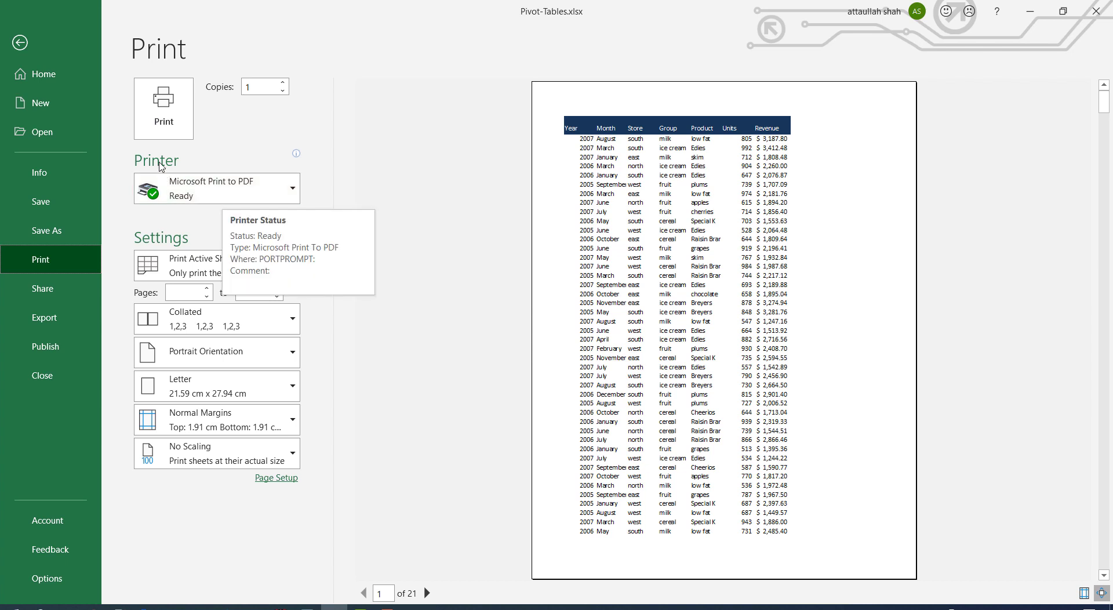
{"action": "left_click", "coordinate": [219, 195]}
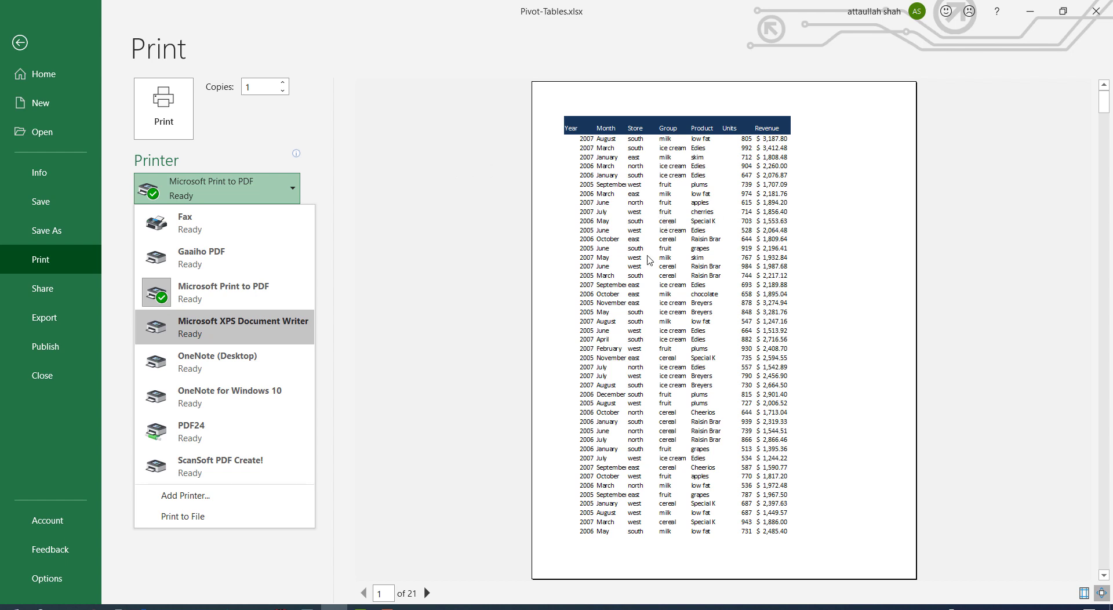
{"action": "left_click", "coordinate": [21, 43]}
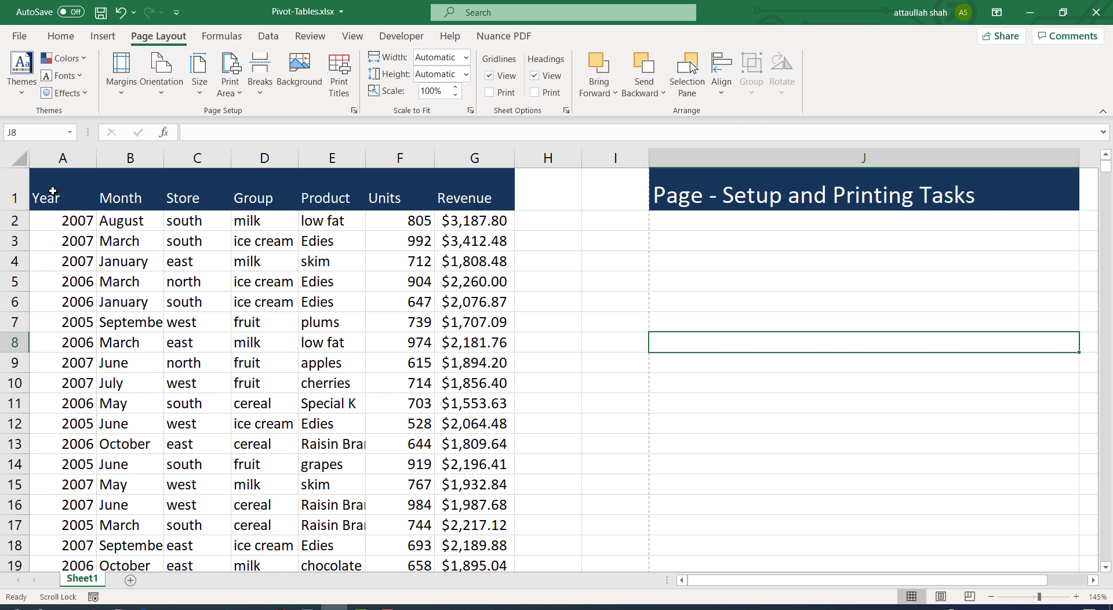
Set the range A1:G11, the headers and first ten data rows, as the print area
{"action": "left_click_drag", "start_coordinate": [51, 194], "coordinate": [488, 396]}
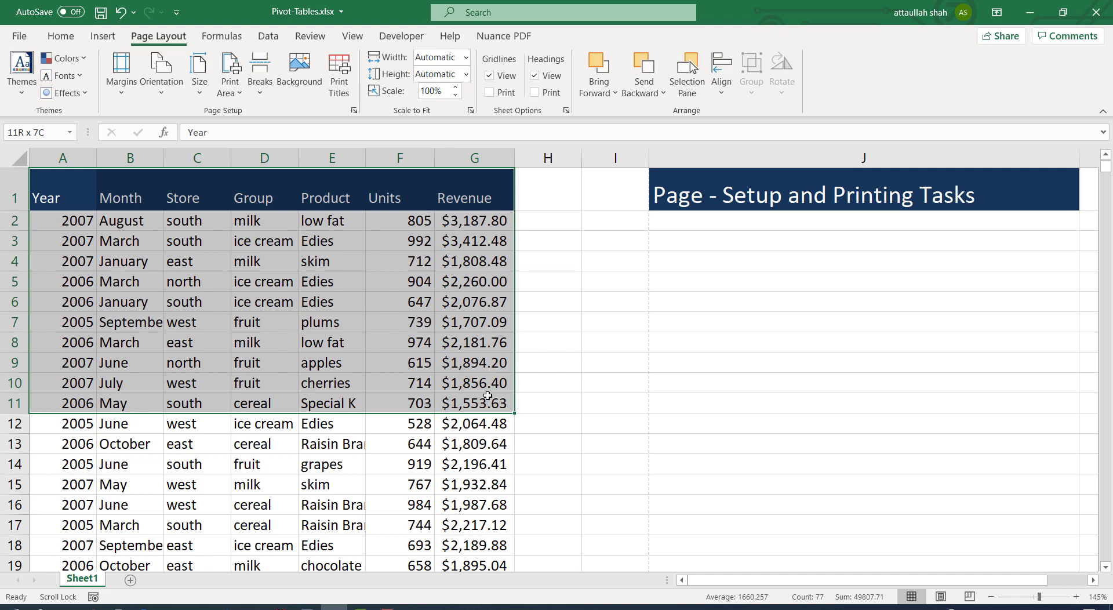
{"action": "left_click_drag", "start_coordinate": [487, 396], "coordinate": [487, 395]}
{"action": "left_click", "coordinate": [236, 95]}
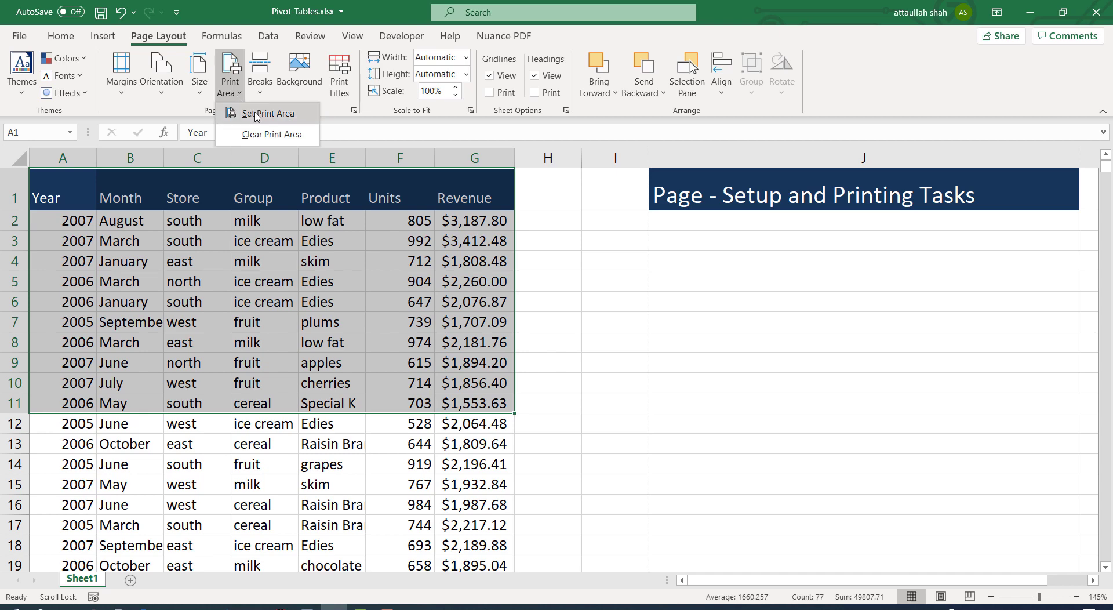
{"action": "left_click", "coordinate": [256, 115]}
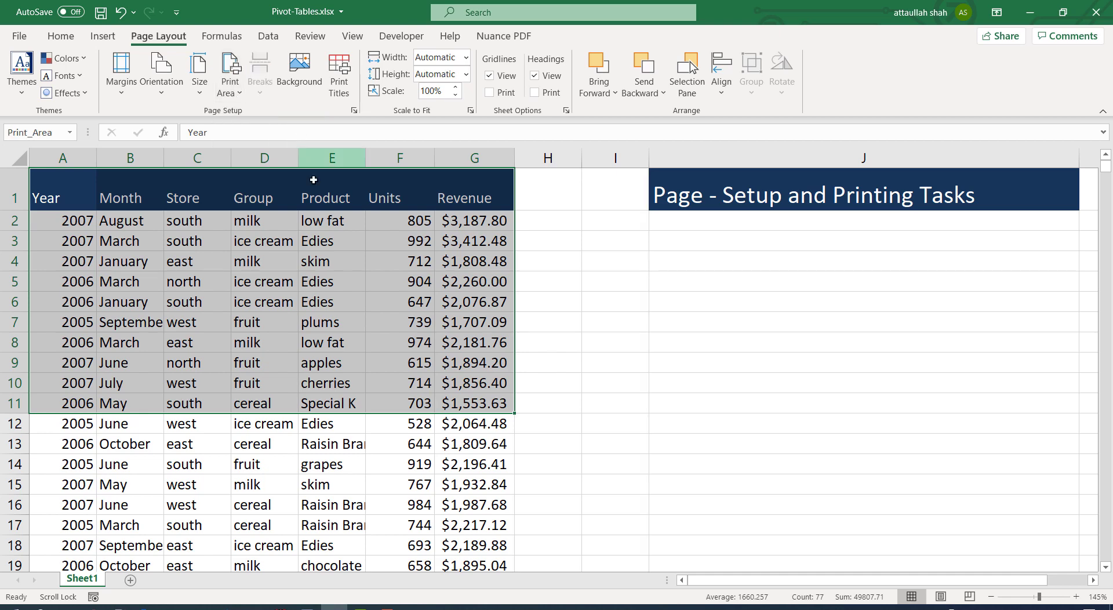
{"action": "left_click", "coordinate": [334, 241]}
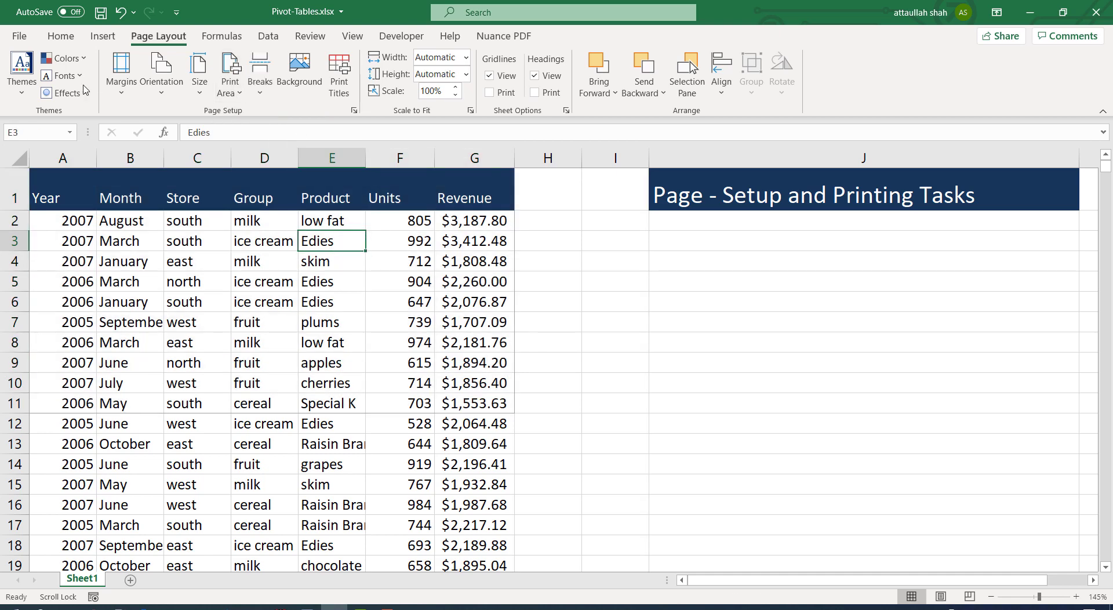
Check the print preview of the range set as print area and return to the sheet
{"action": "left_click", "coordinate": [19, 36]}
{"action": "left_click", "coordinate": [39, 264]}
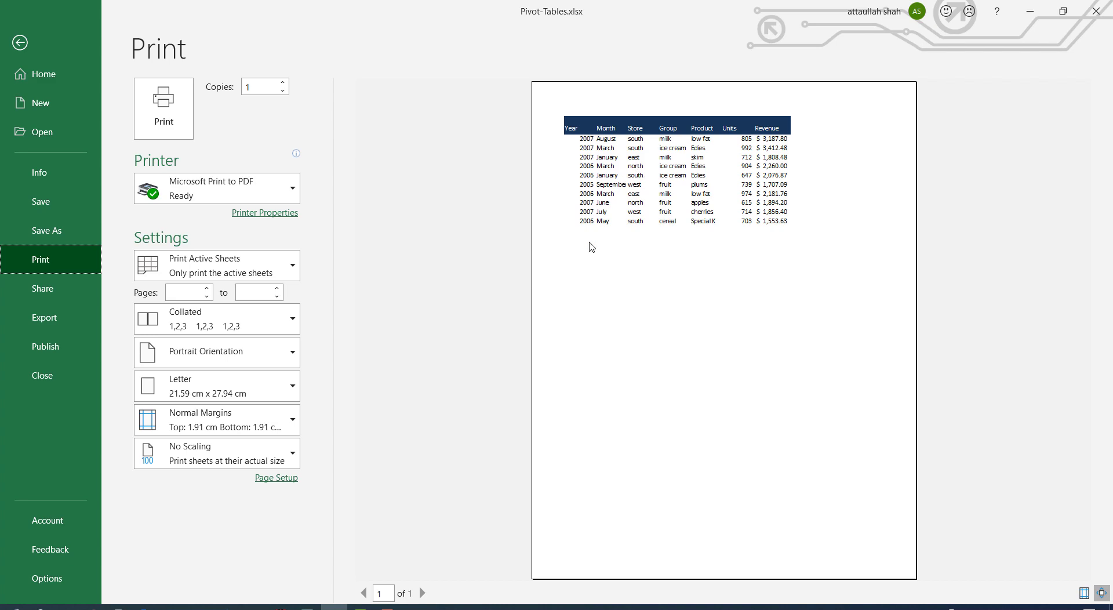
{"action": "left_click", "coordinate": [21, 43]}
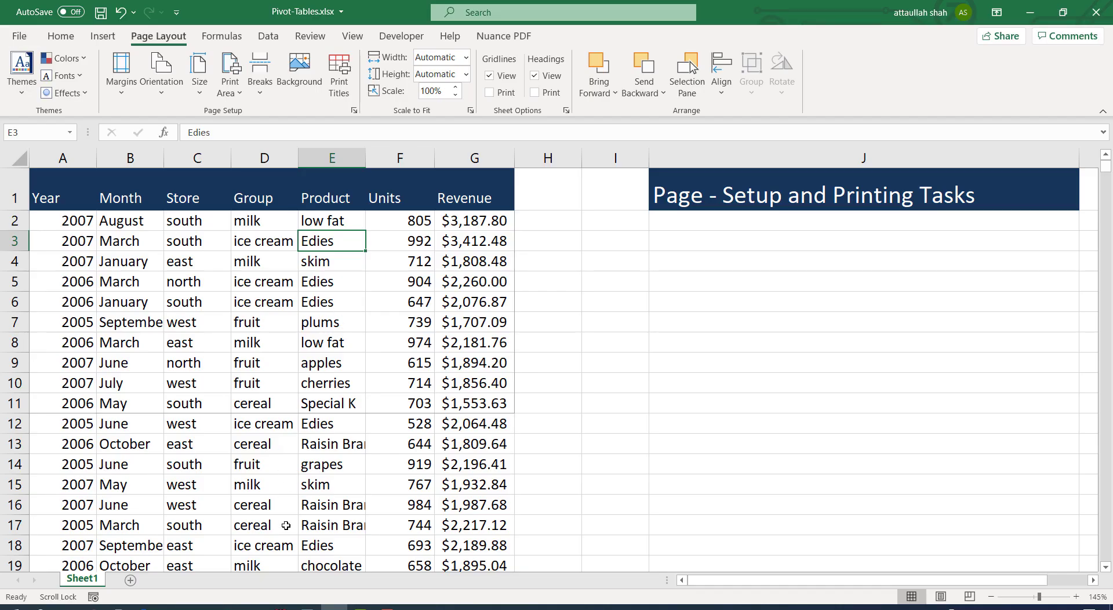
Switch the sheet to Page Break Preview and set the zoom to 100%
{"action": "left_click", "coordinate": [287, 524]}
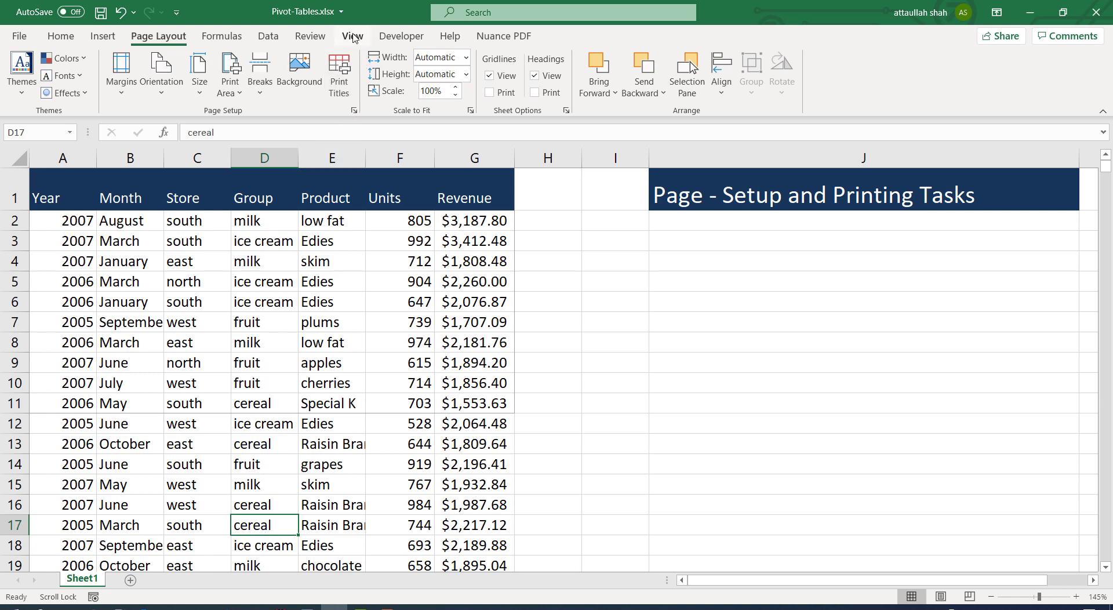
{"action": "left_click", "coordinate": [353, 36]}
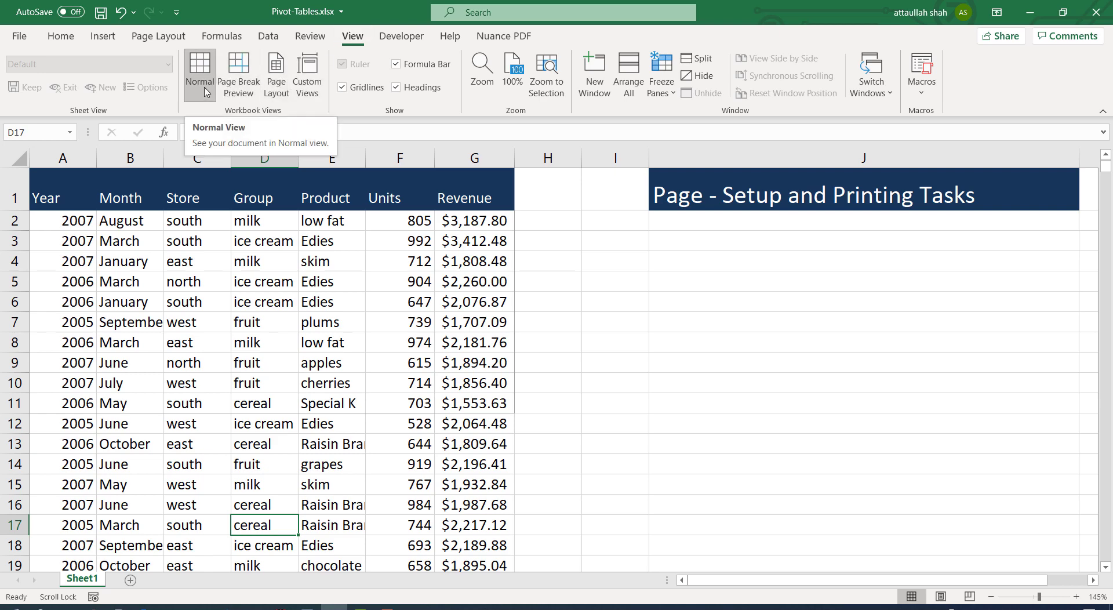
{"action": "left_click", "coordinate": [235, 88]}
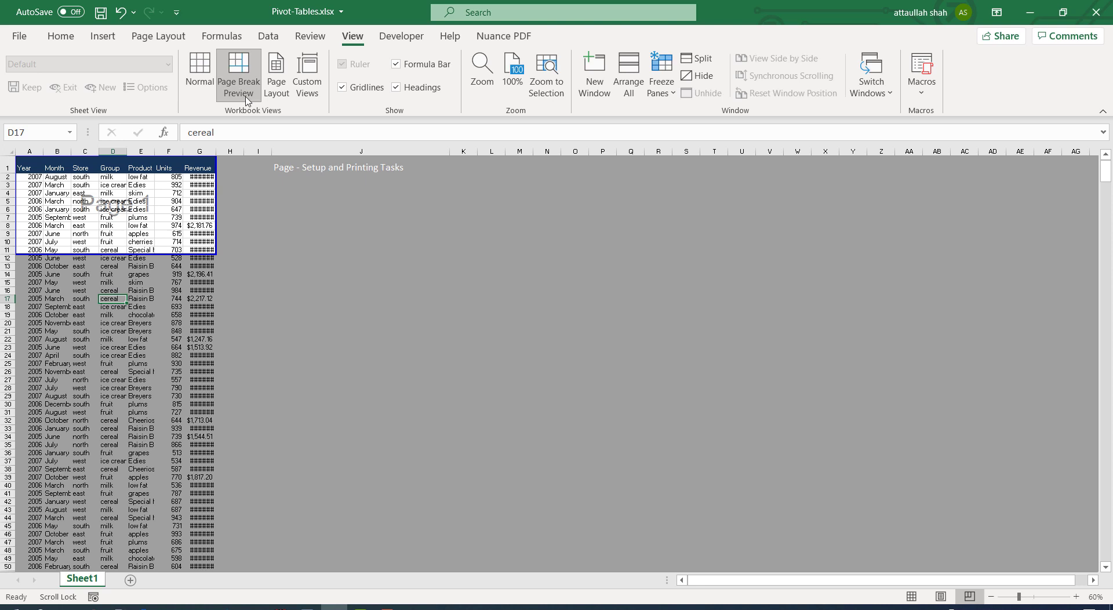
{"action": "left_click", "coordinate": [1077, 597]}
{"action": "left_click", "coordinate": [1077, 597]}
{"action": "left_click", "coordinate": [1077, 598]}
{"action": "left_click", "coordinate": [1077, 598]}
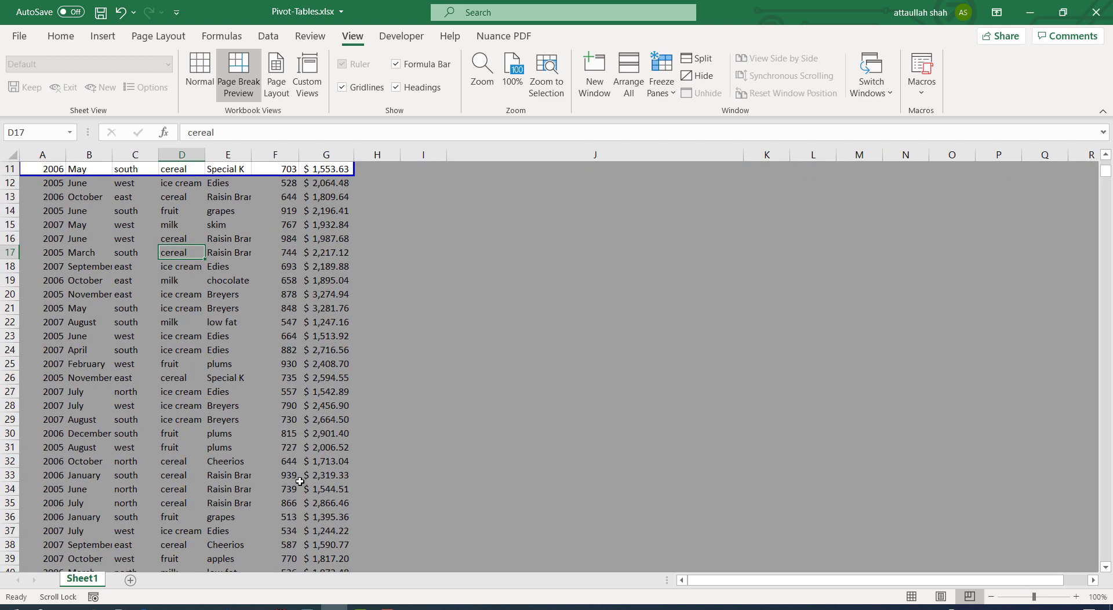
Resize the print area in Page Break Preview by extending it to row 19 and narrowing it to column F
{"action": "scroll", "coordinate": [386, 464], "scroll_direction": "up", "scroll_amount": 3}
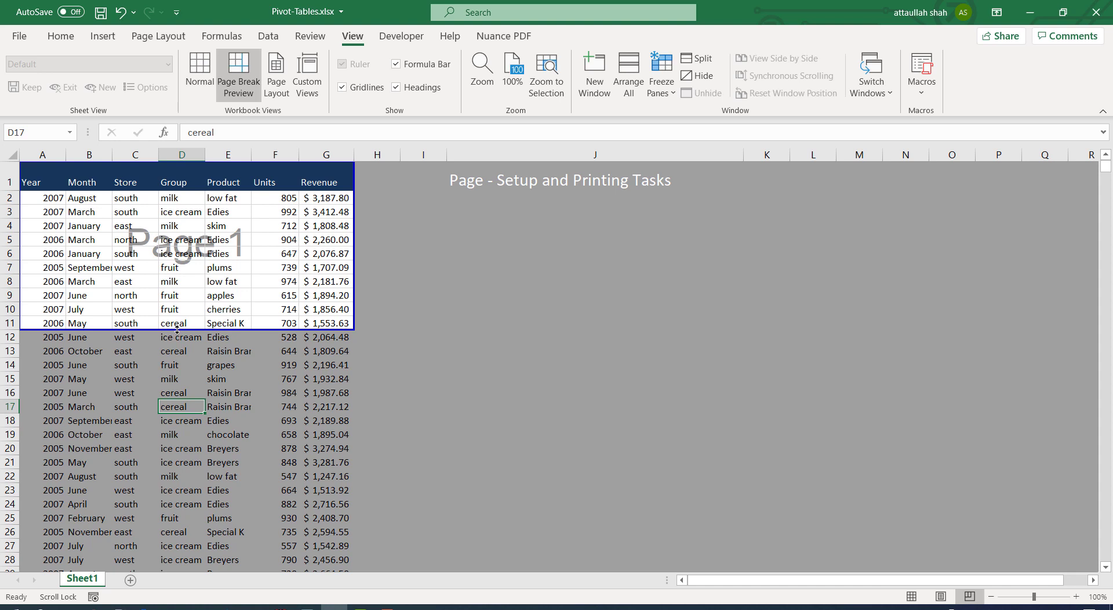
{"action": "left_click_drag", "start_coordinate": [176, 329], "coordinate": [172, 444]}
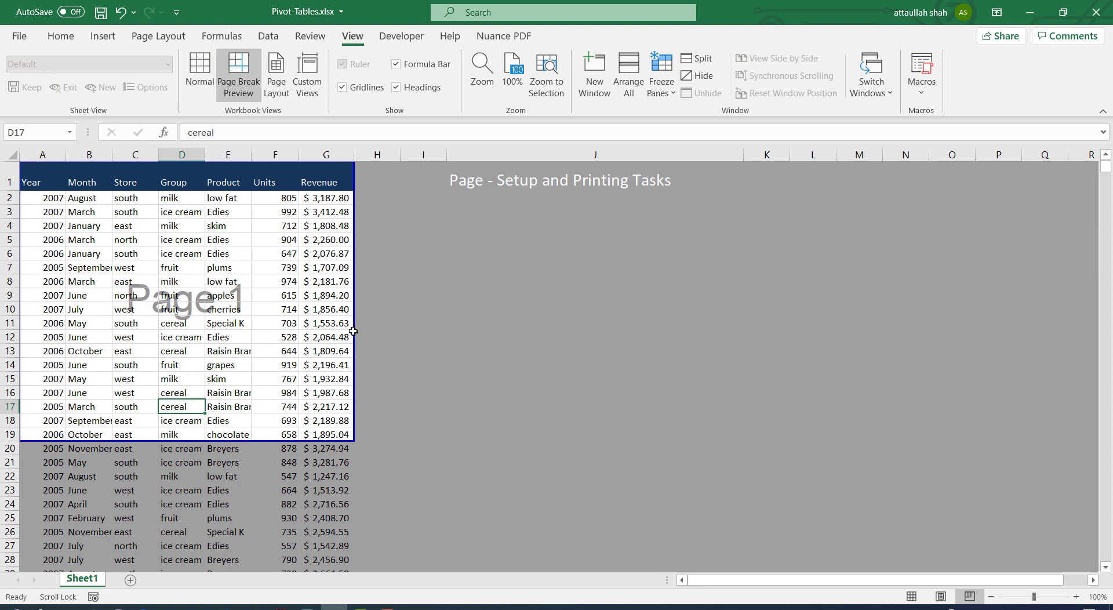
{"action": "left_click_drag", "start_coordinate": [353, 331], "coordinate": [298, 334]}
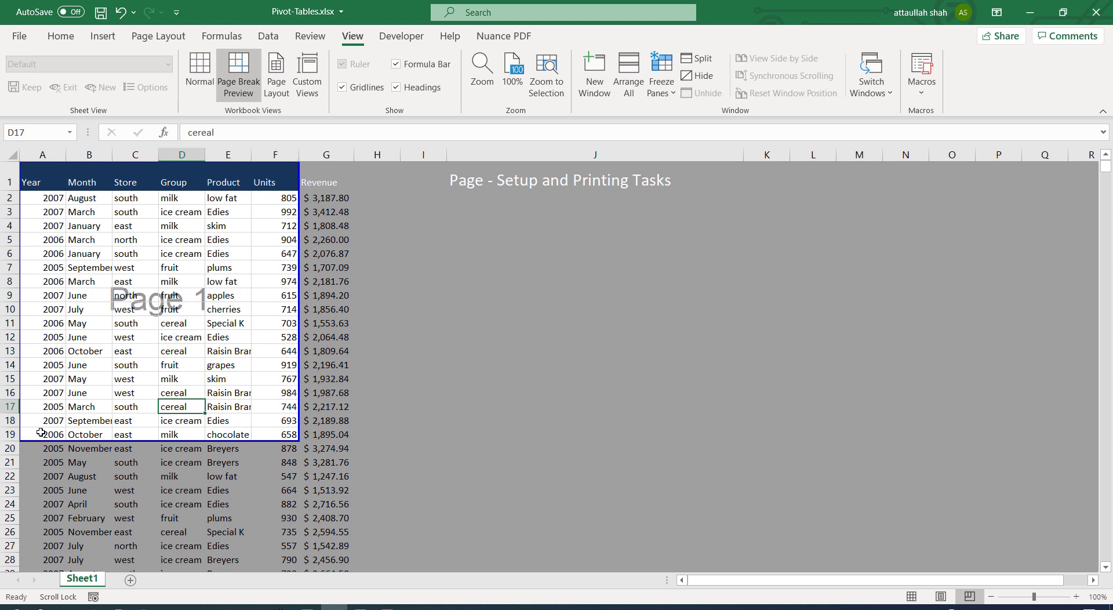
Check the print preview of the resized print area A1:F19 and return to the sheet
{"action": "left_click", "coordinate": [19, 36]}
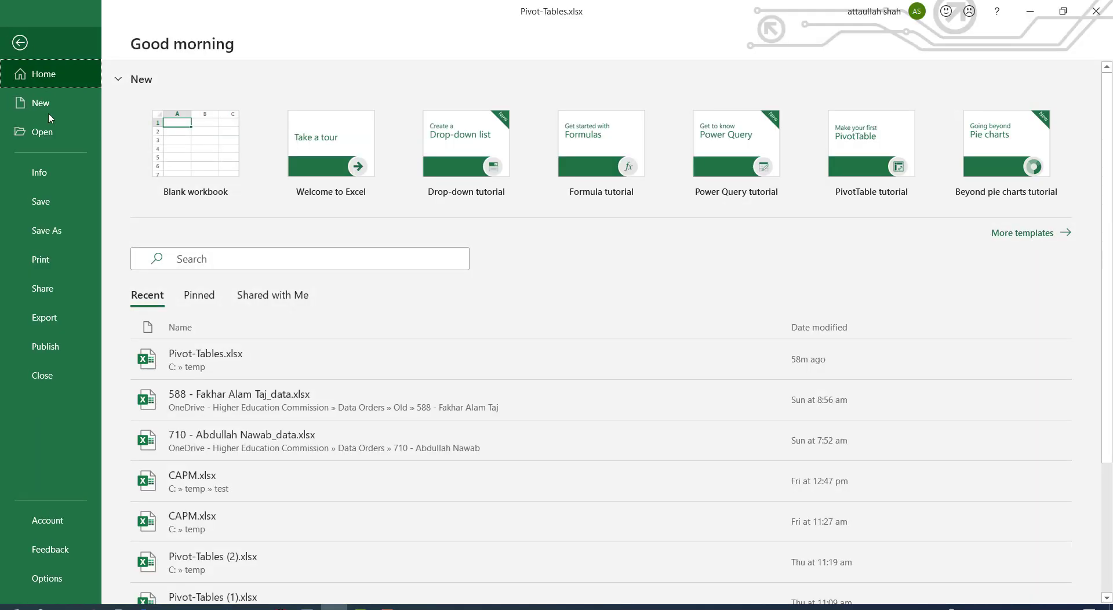
{"action": "left_click", "coordinate": [43, 266]}
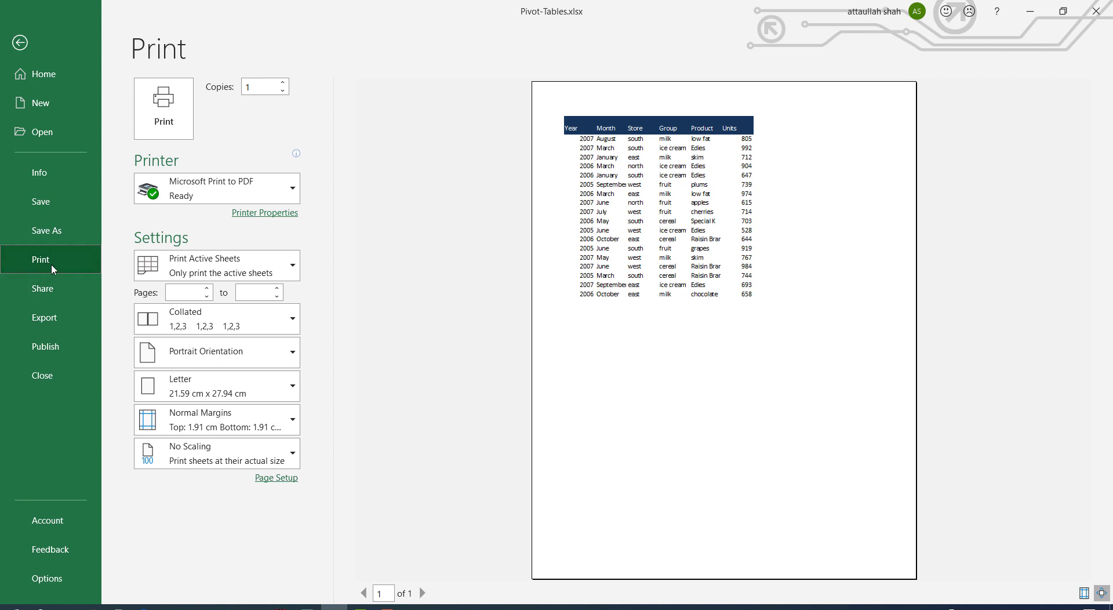
{"action": "left_click", "coordinate": [20, 43]}
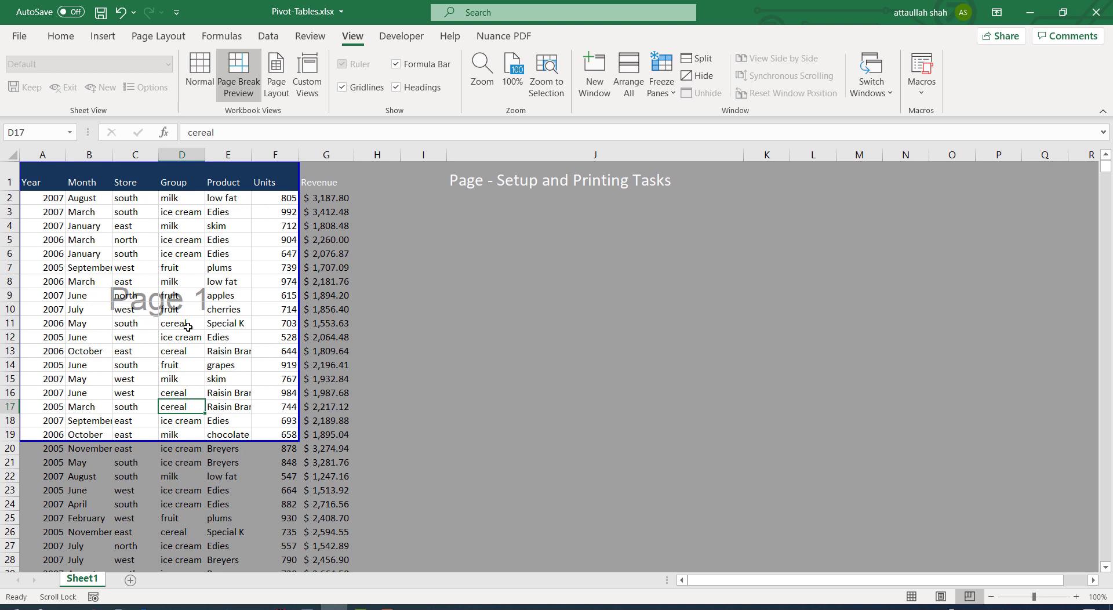
Clear the print area of the sheet
{"action": "left_click", "coordinate": [160, 39]}
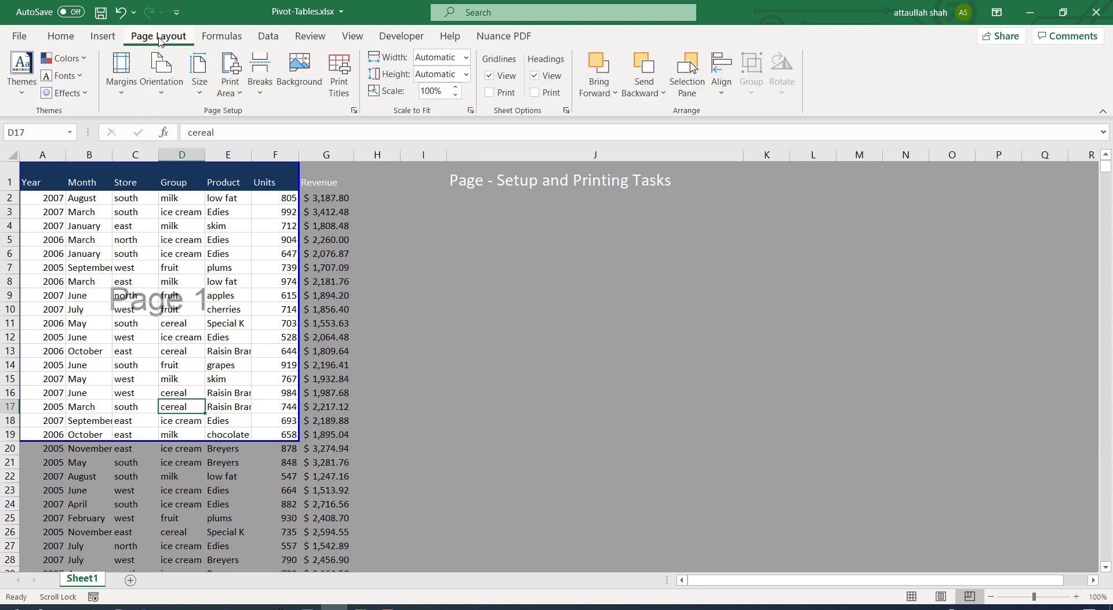
{"action": "left_click", "coordinate": [233, 97]}
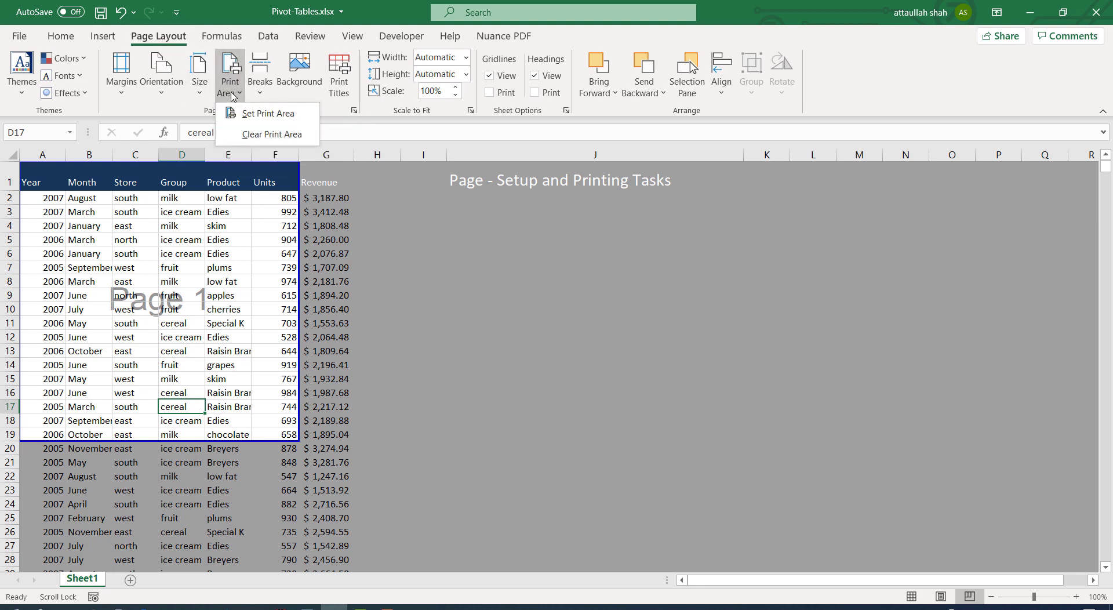
{"action": "left_click", "coordinate": [258, 139]}
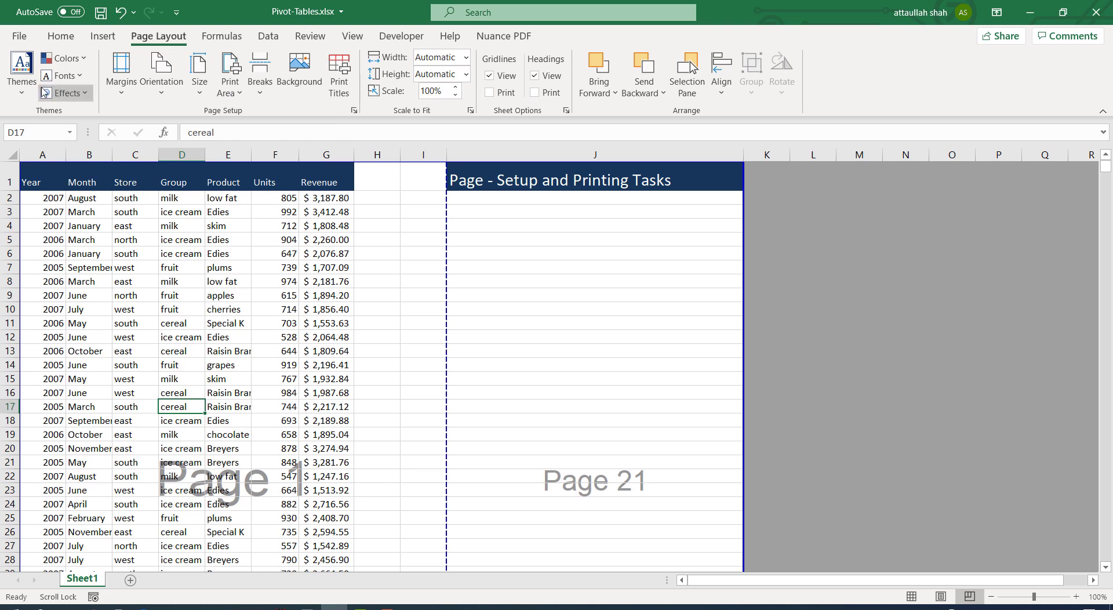
Check the print preview of the sheet without a print area and return to the sheet
{"action": "left_click", "coordinate": [16, 39]}
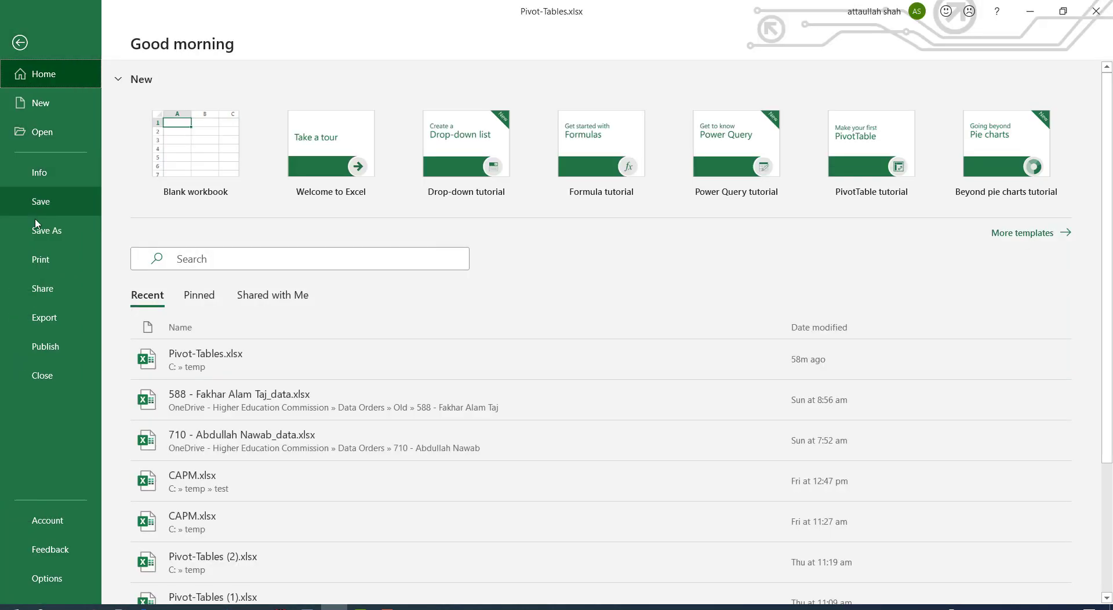
{"action": "left_click", "coordinate": [44, 265]}
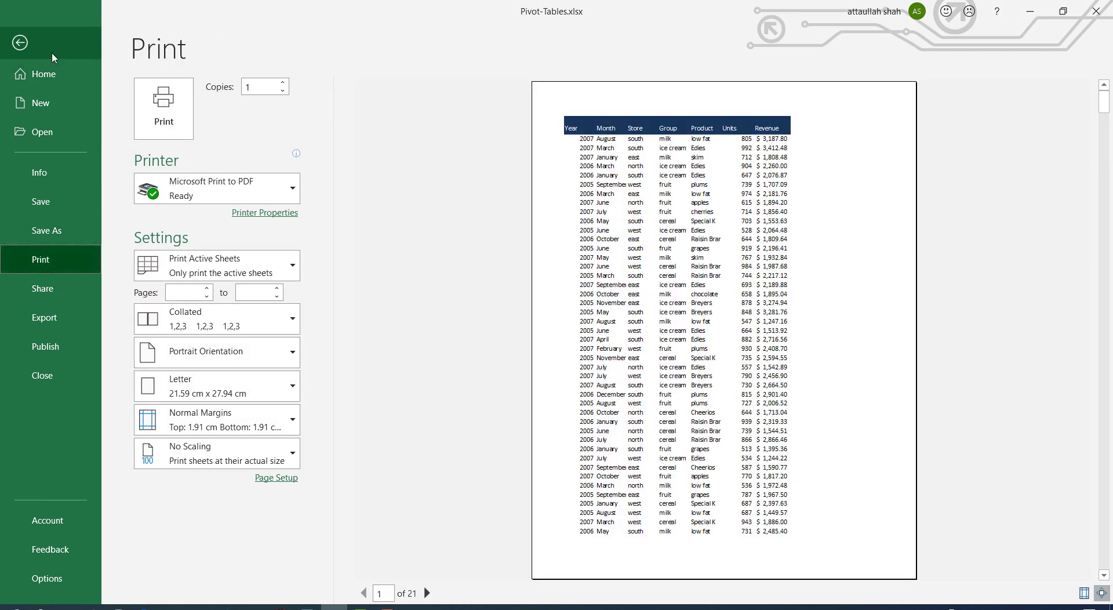
{"action": "left_click", "coordinate": [20, 43]}
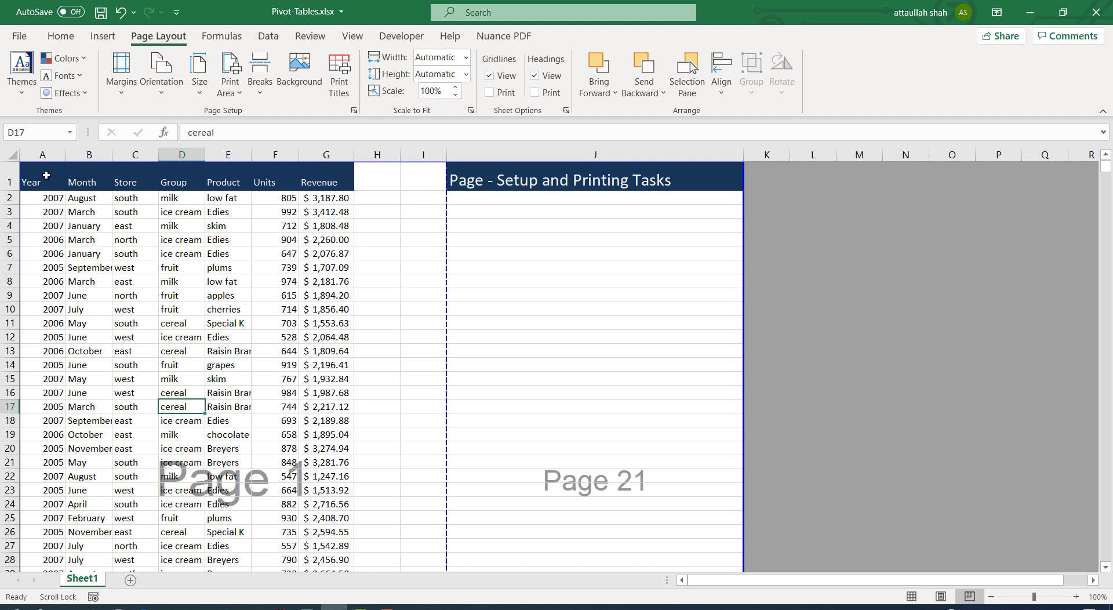
Copy the data in columns A to G and paste it beside the original, starting at cell H1
{"action": "left_click_drag", "start_coordinate": [47, 154], "coordinate": [310, 176]}
{"action": "right_click", "coordinate": [308, 176]}
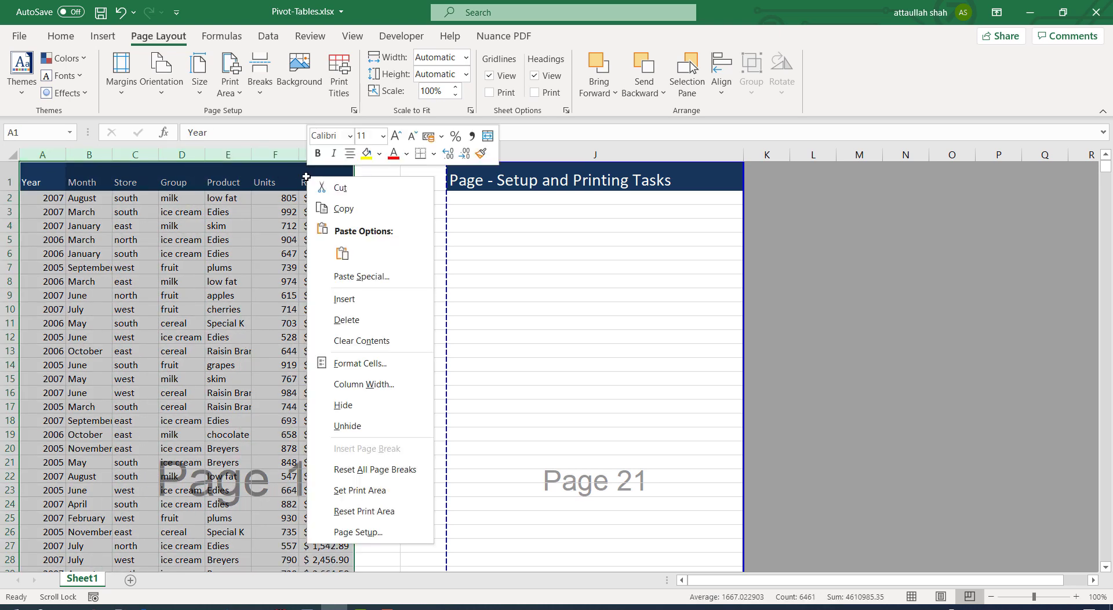
{"action": "left_click", "coordinate": [351, 208]}
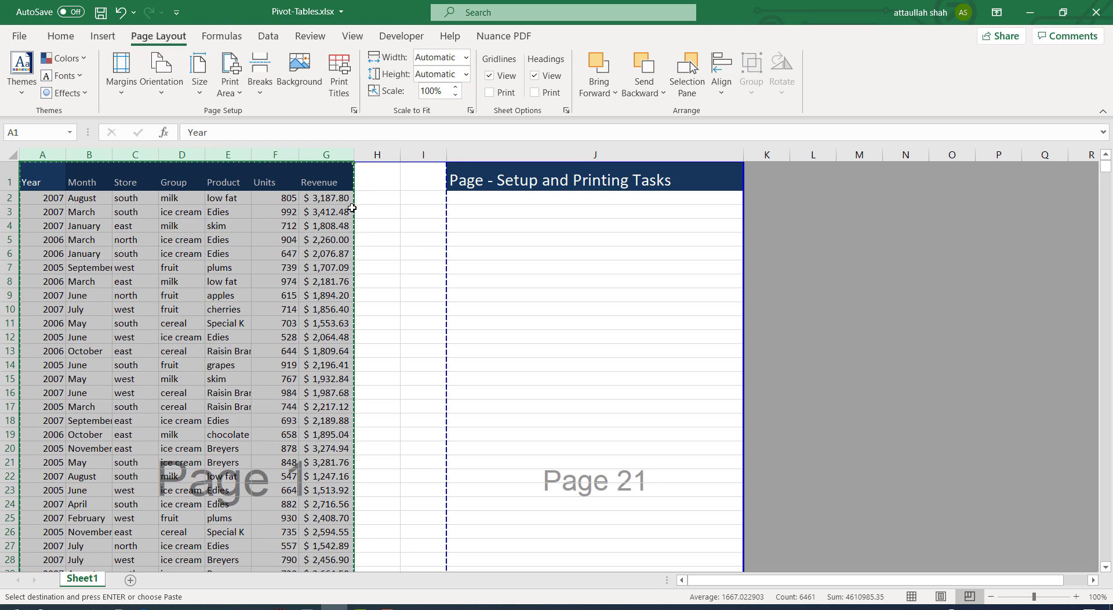
{"action": "left_click", "coordinate": [372, 181]}
{"action": "right_click", "coordinate": [372, 180]}
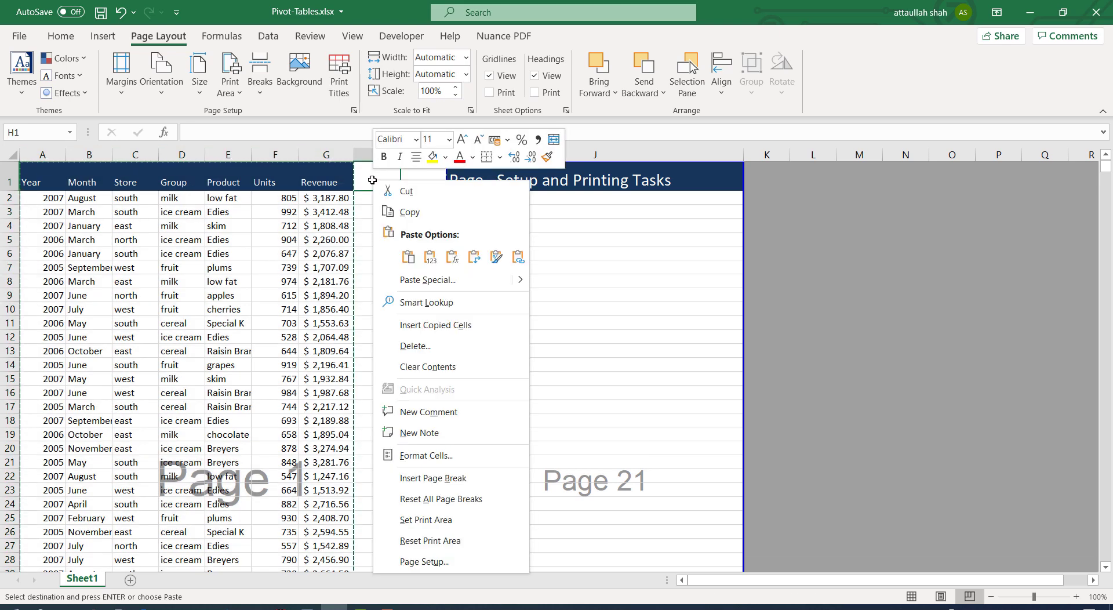
{"action": "left_click", "coordinate": [417, 258]}
{"action": "left_click", "coordinate": [358, 277]}
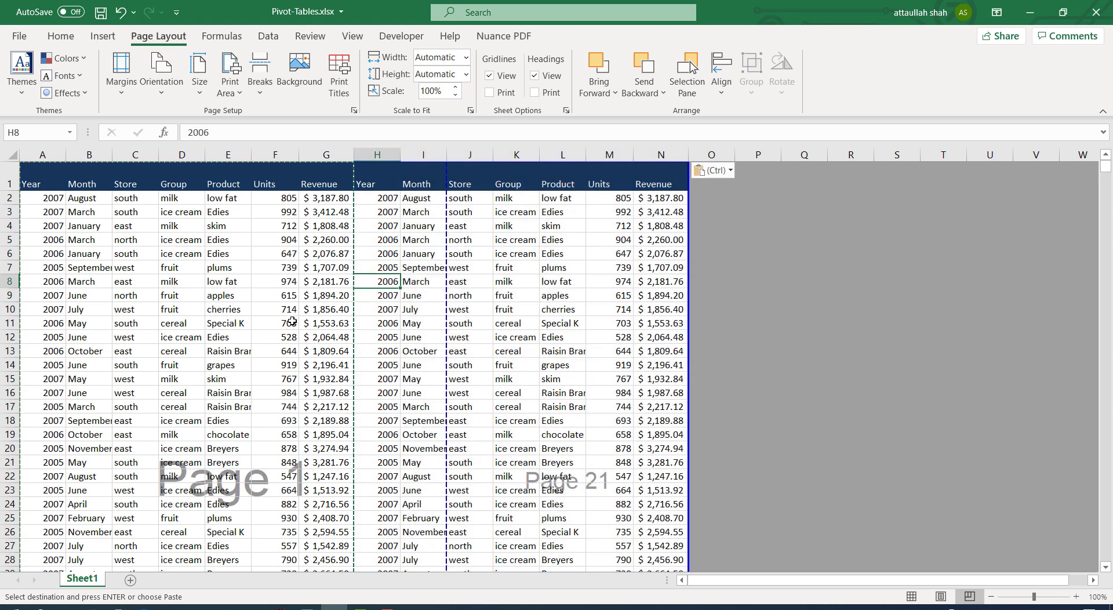
Check how the widened data is split across pages in the print preview and return to the sheet
{"action": "left_click", "coordinate": [19, 36]}
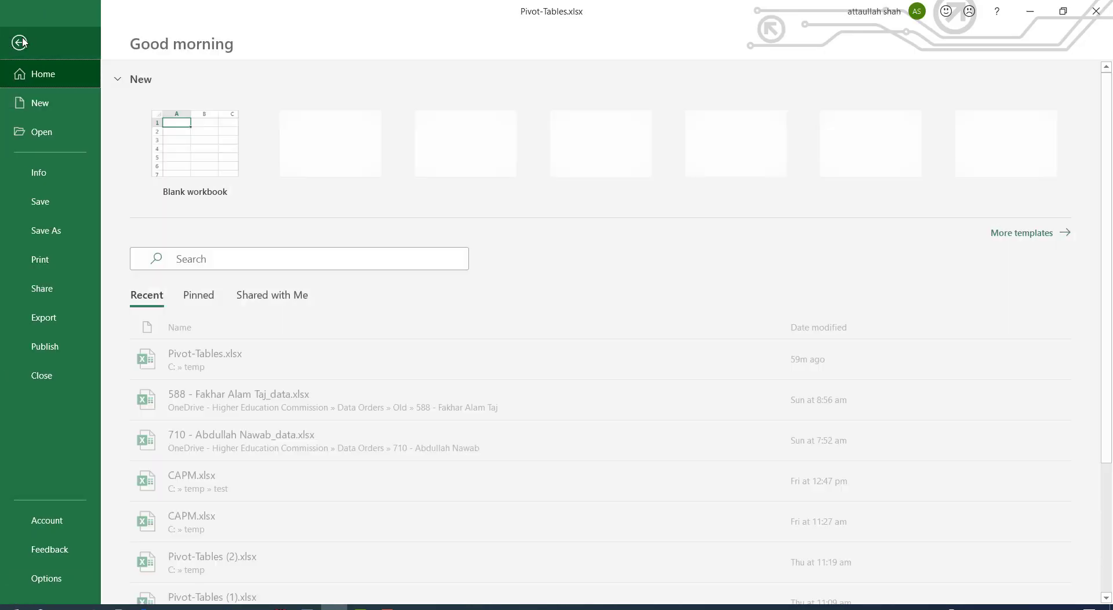
{"action": "left_click", "coordinate": [54, 258]}
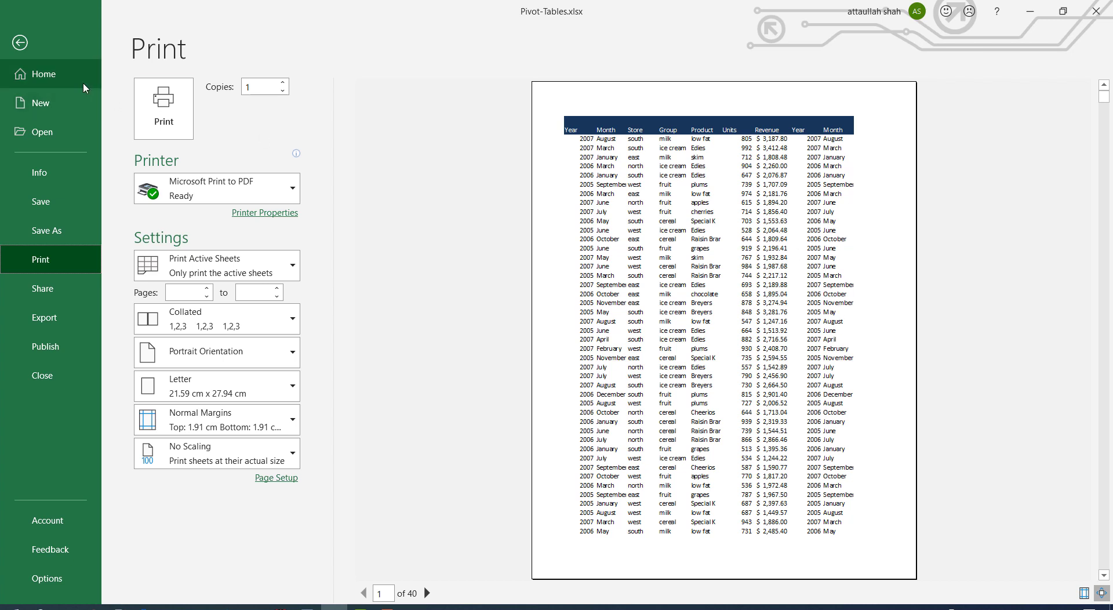
{"action": "left_click", "coordinate": [20, 43]}
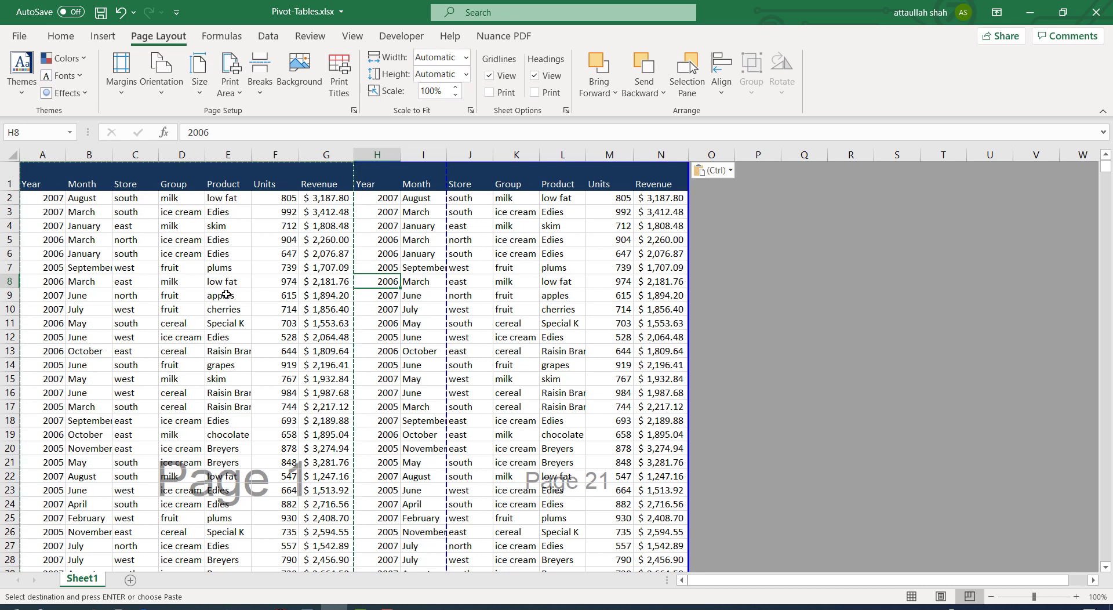
Set the page orientation to Landscape, check the result in the print preview and return to the sheet
{"action": "left_click", "coordinate": [160, 101]}
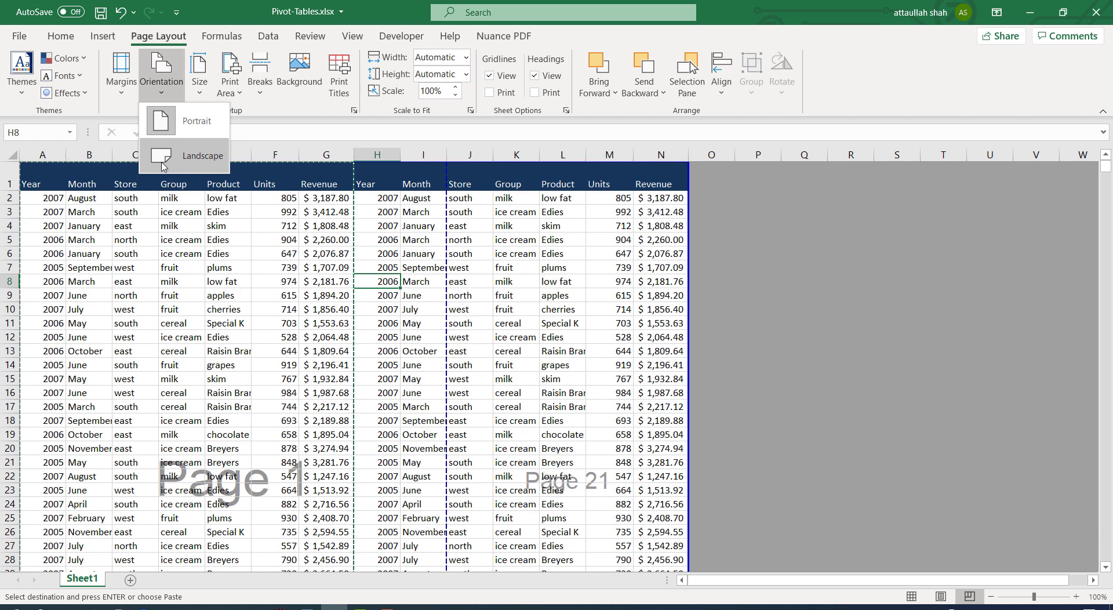
{"action": "left_click", "coordinate": [191, 157]}
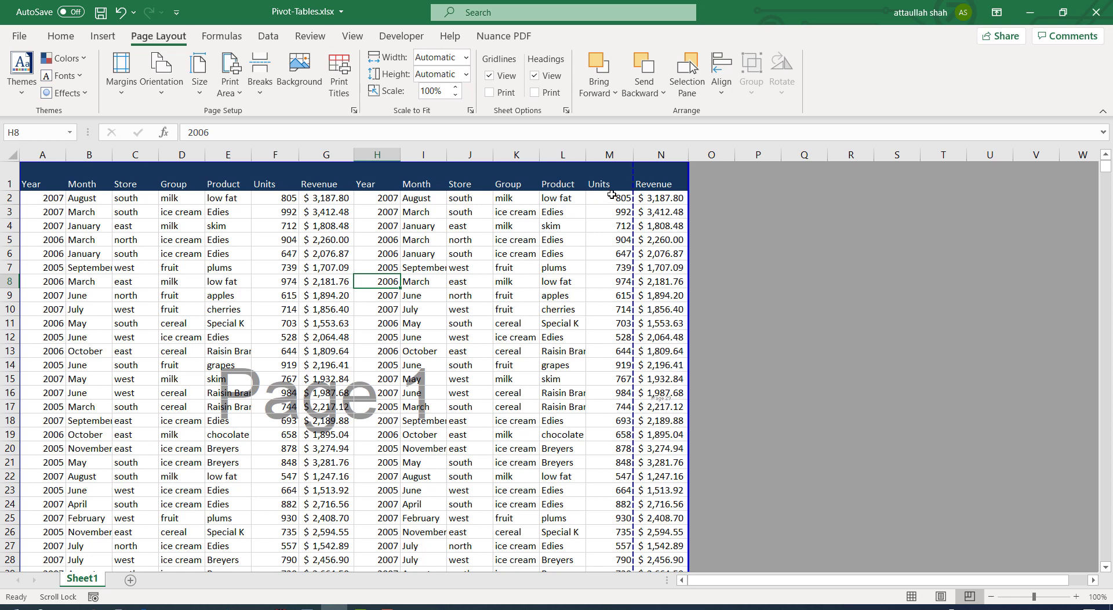
{"action": "left_click", "coordinate": [14, 40]}
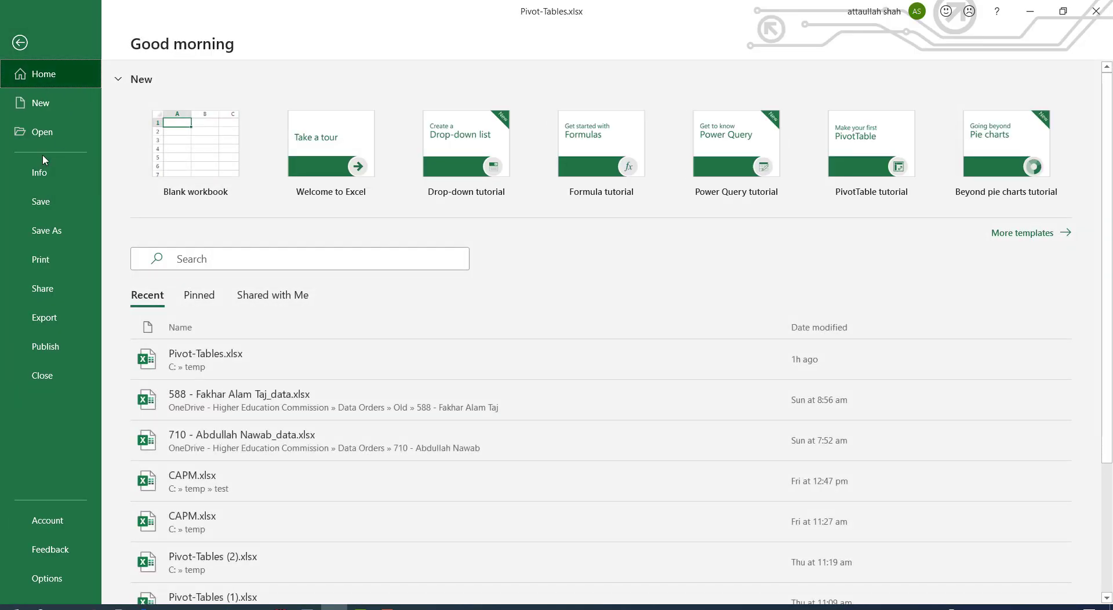
{"action": "left_click", "coordinate": [41, 259]}
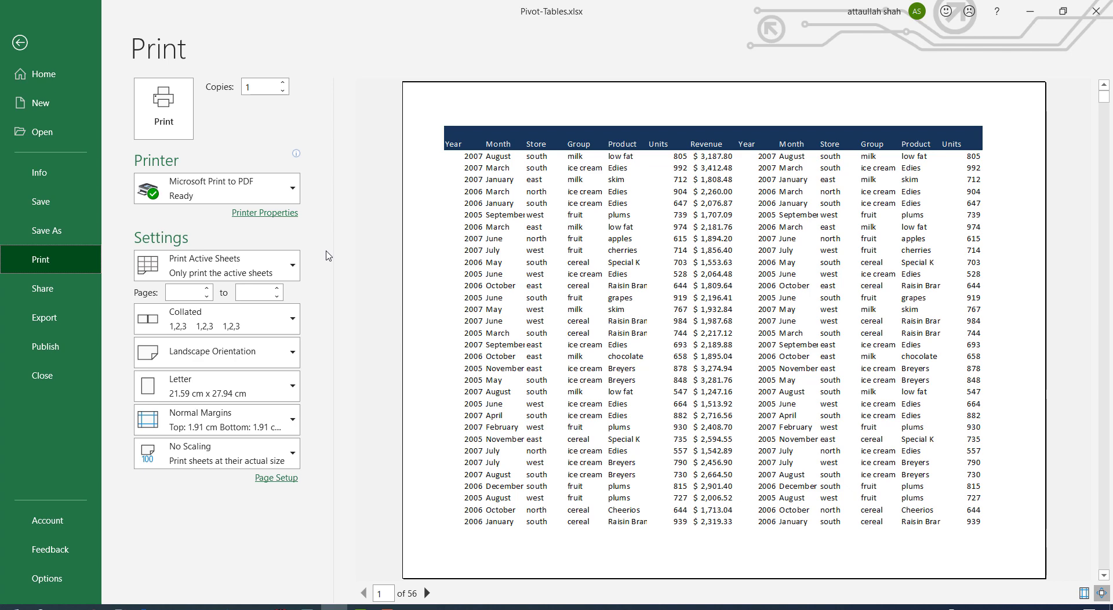
{"action": "left_click", "coordinate": [20, 43]}
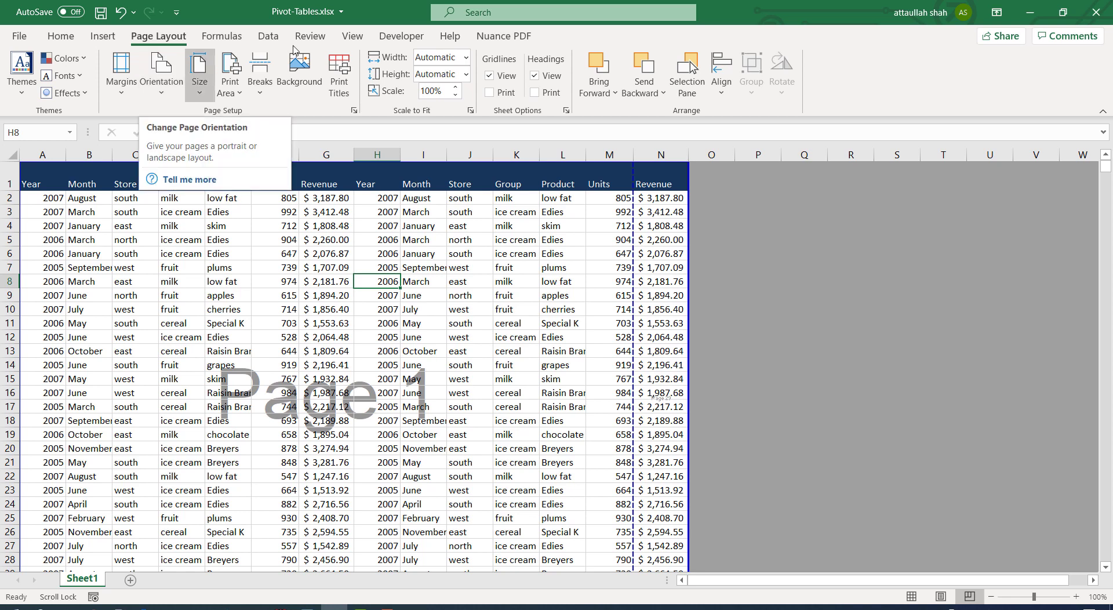
Move the vertical page break between columns M and N to the outer edge of column N
{"action": "left_click", "coordinate": [347, 40]}
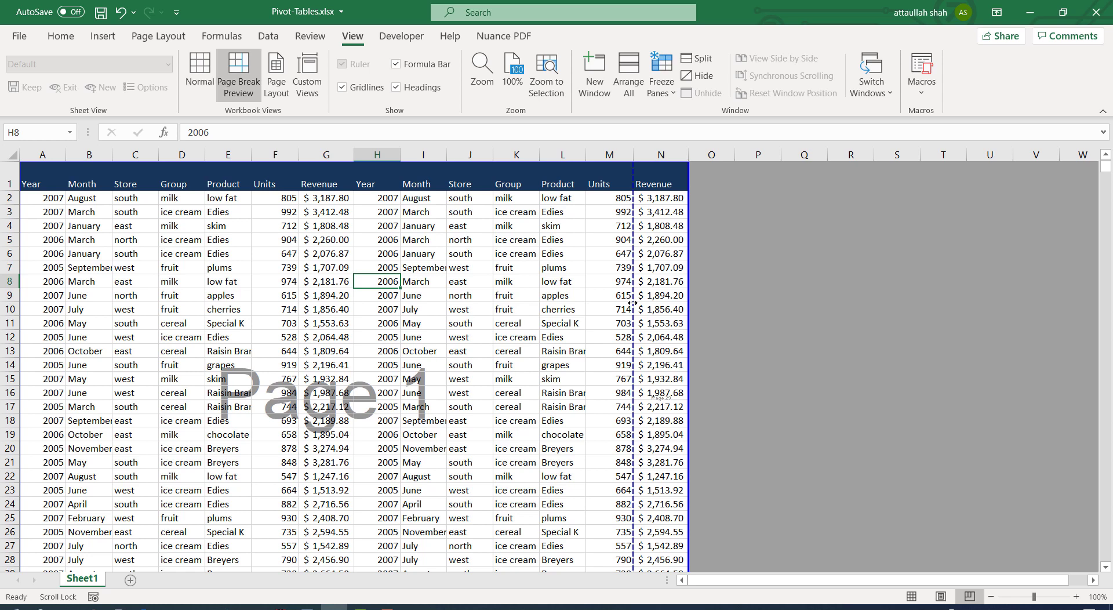
{"action": "left_click_drag", "start_coordinate": [634, 301], "coordinate": [690, 308]}
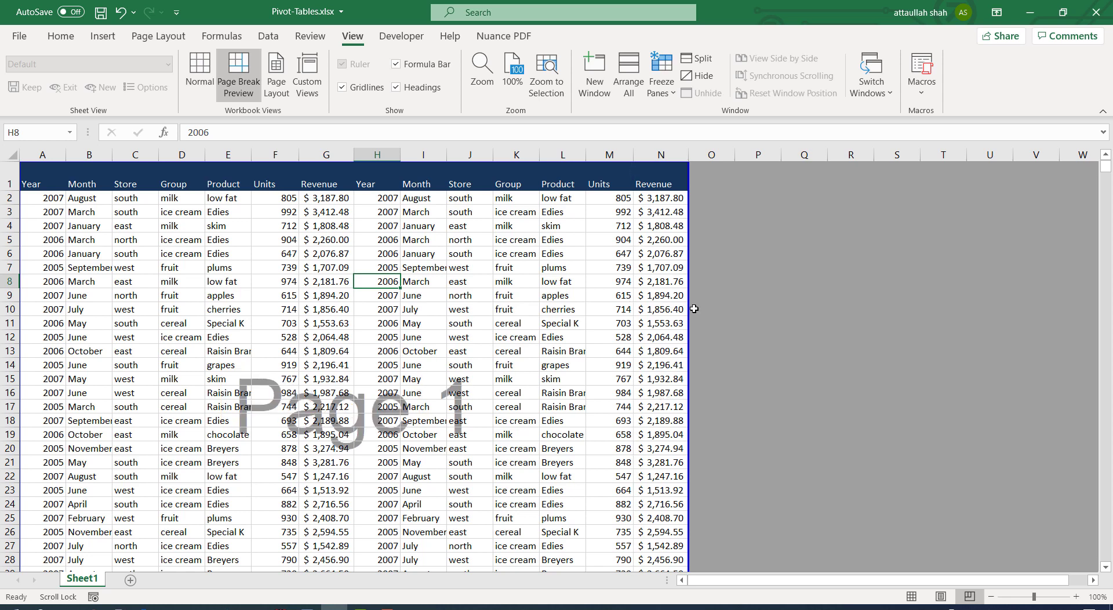
{"action": "scroll", "coordinate": [547, 336], "scroll_direction": "down", "scroll_amount": 2}
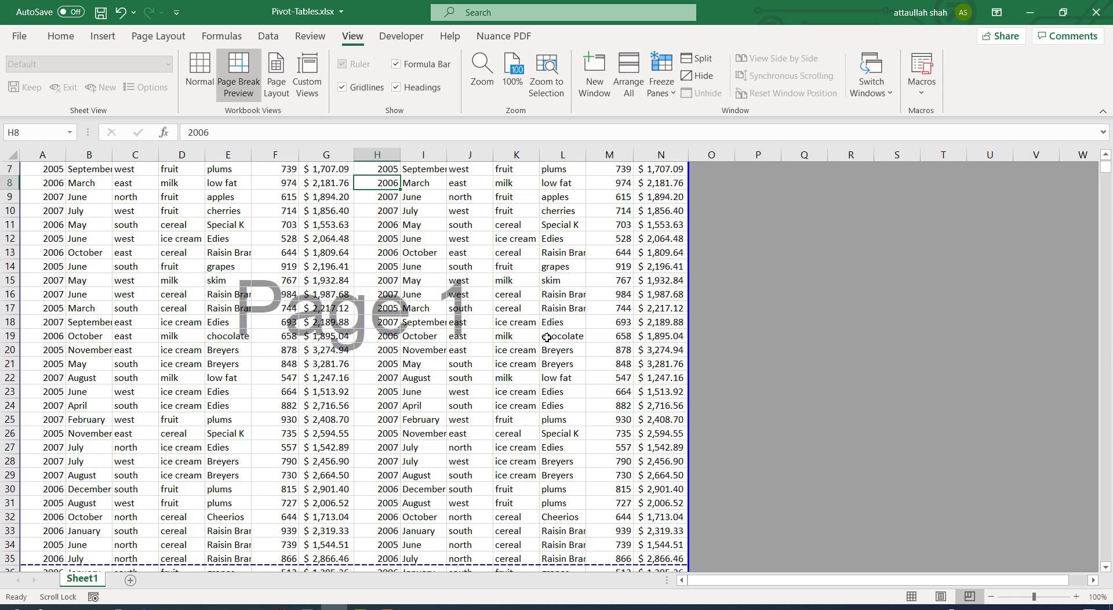
{"action": "scroll", "coordinate": [547, 337], "scroll_direction": "down", "scroll_amount": 1}
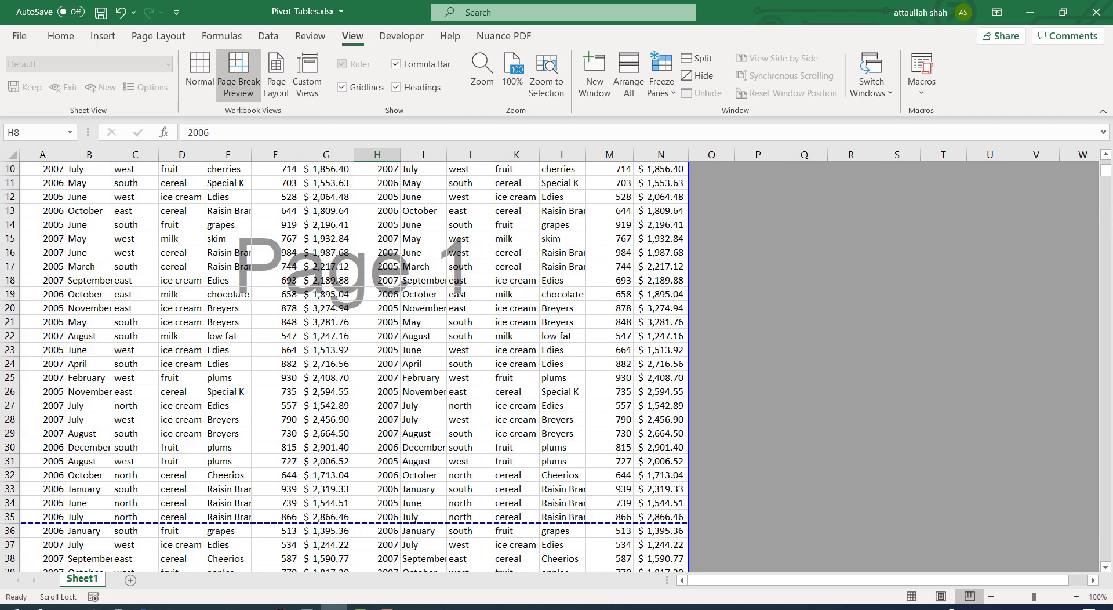
Check in the print preview whether all columns fit on one page and return to the sheet
{"action": "left_click", "coordinate": [21, 38]}
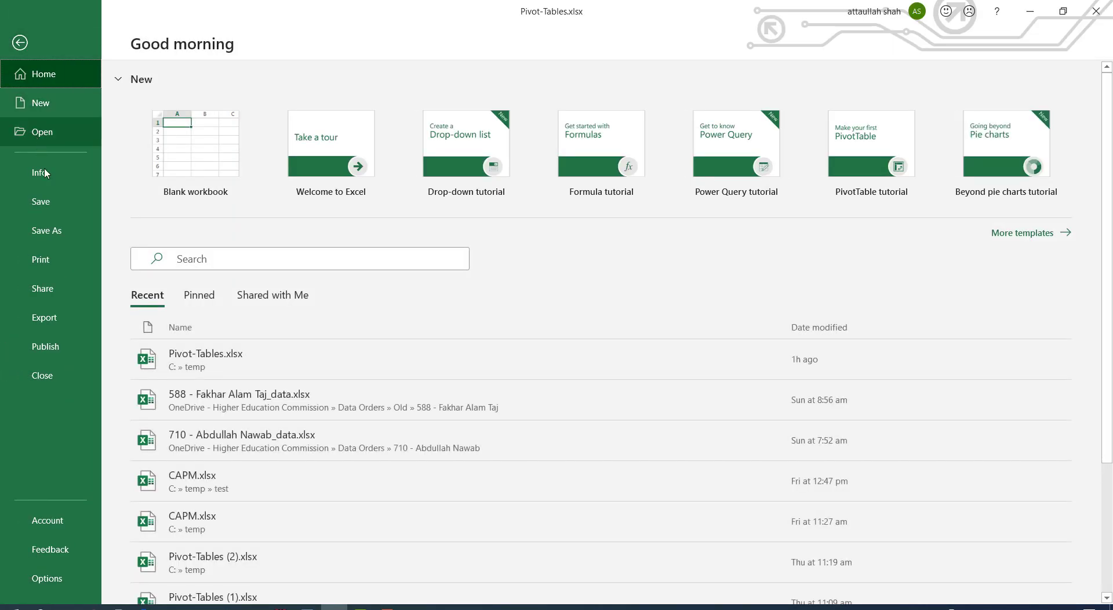
{"action": "left_click", "coordinate": [36, 262]}
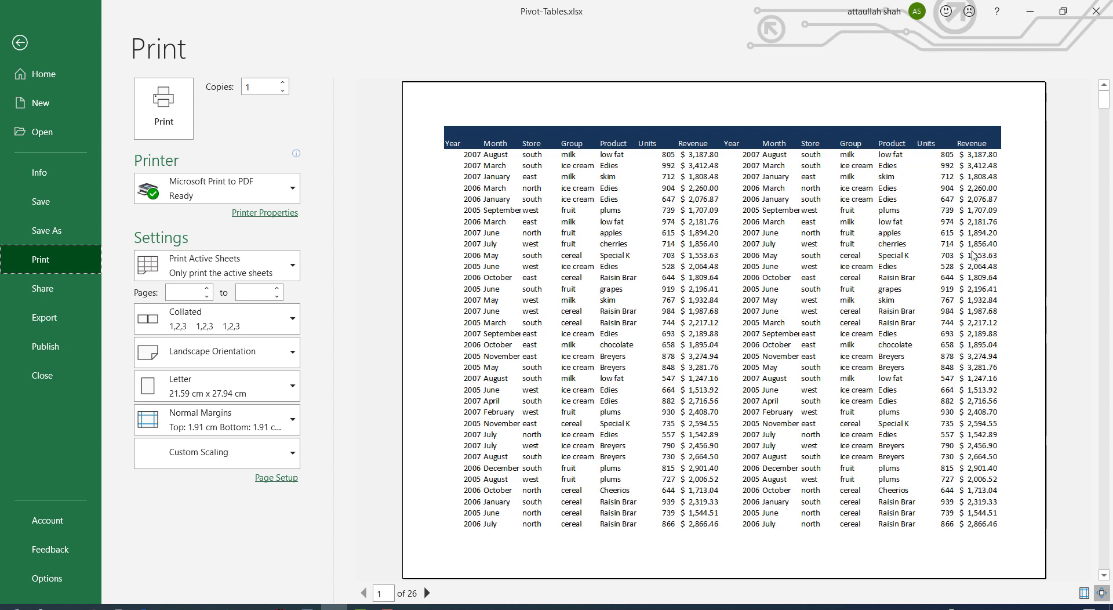
{"action": "left_click", "coordinate": [21, 43]}
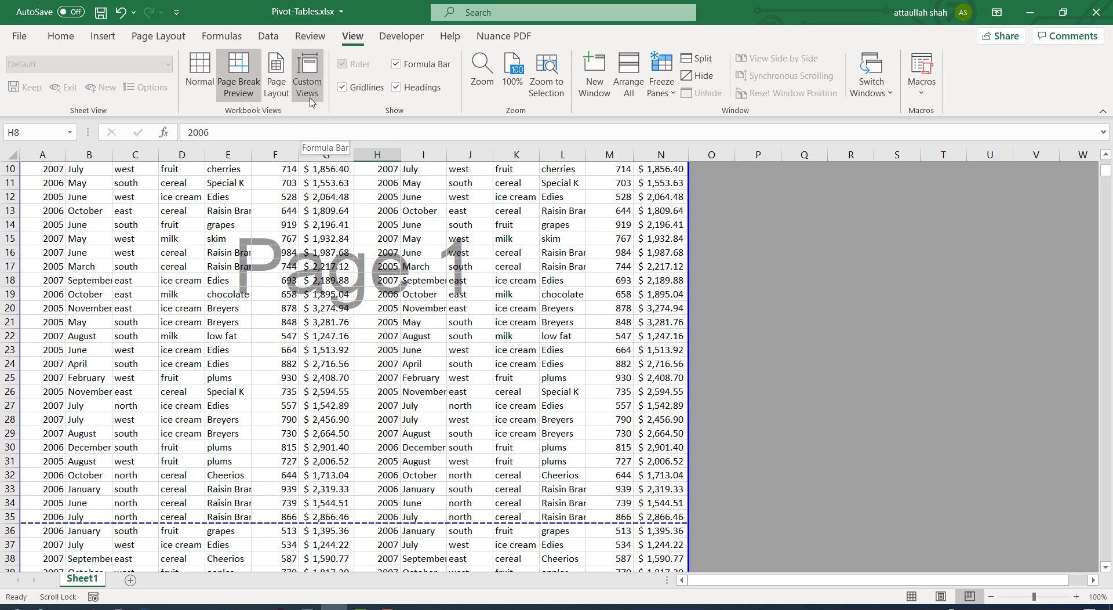
Examine the scaling choices in the print settings, keep Custom Scaling and return to the sheet
{"action": "left_click", "coordinate": [24, 36]}
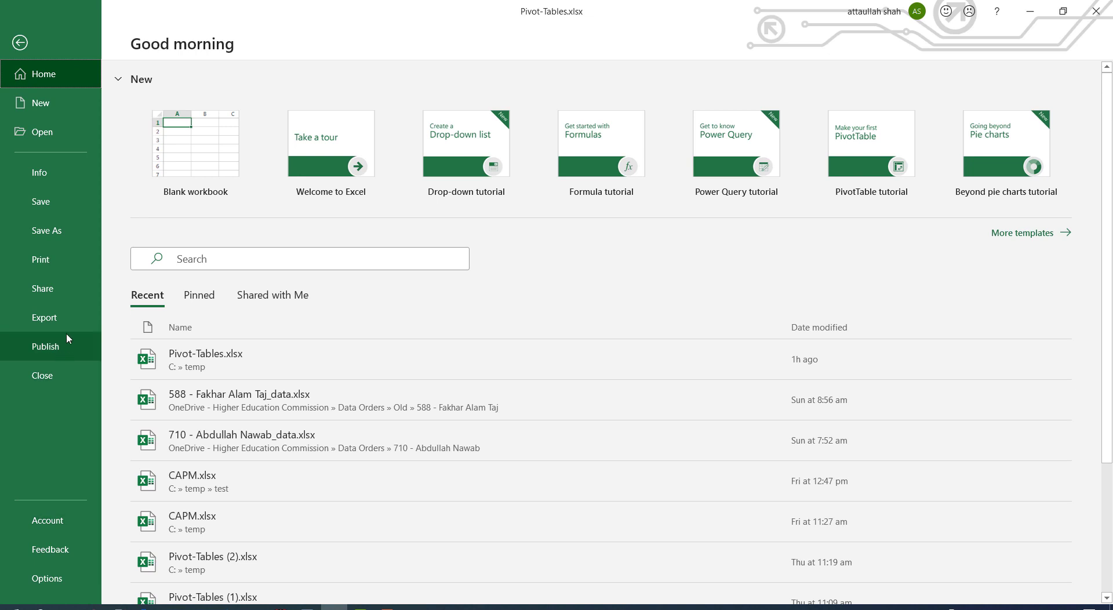
{"action": "left_click", "coordinate": [47, 260]}
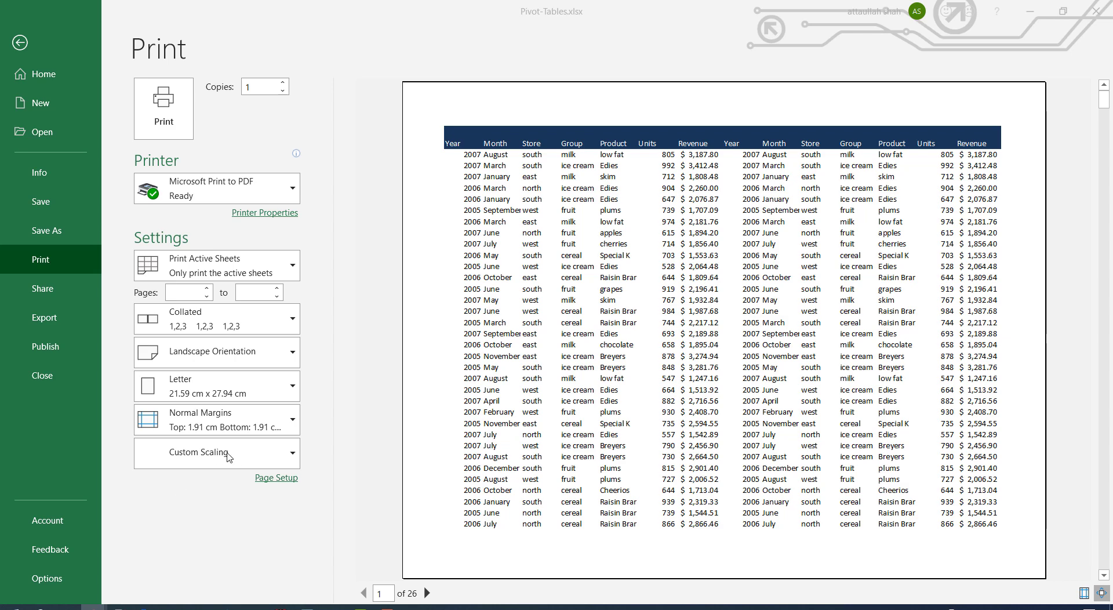
{"action": "left_click", "coordinate": [293, 456]}
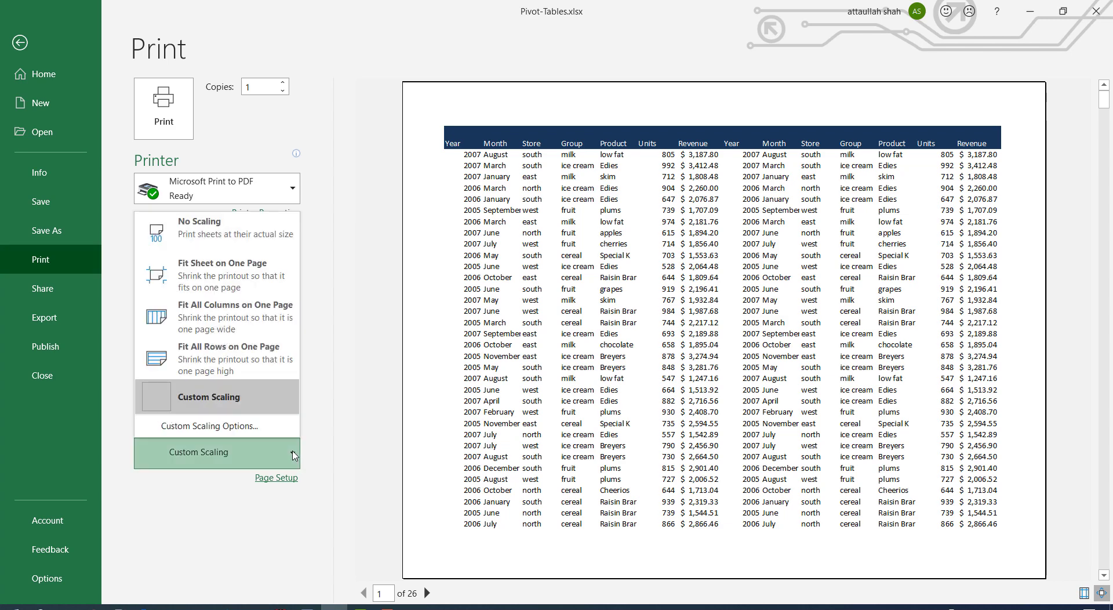
{"action": "left_click", "coordinate": [216, 398]}
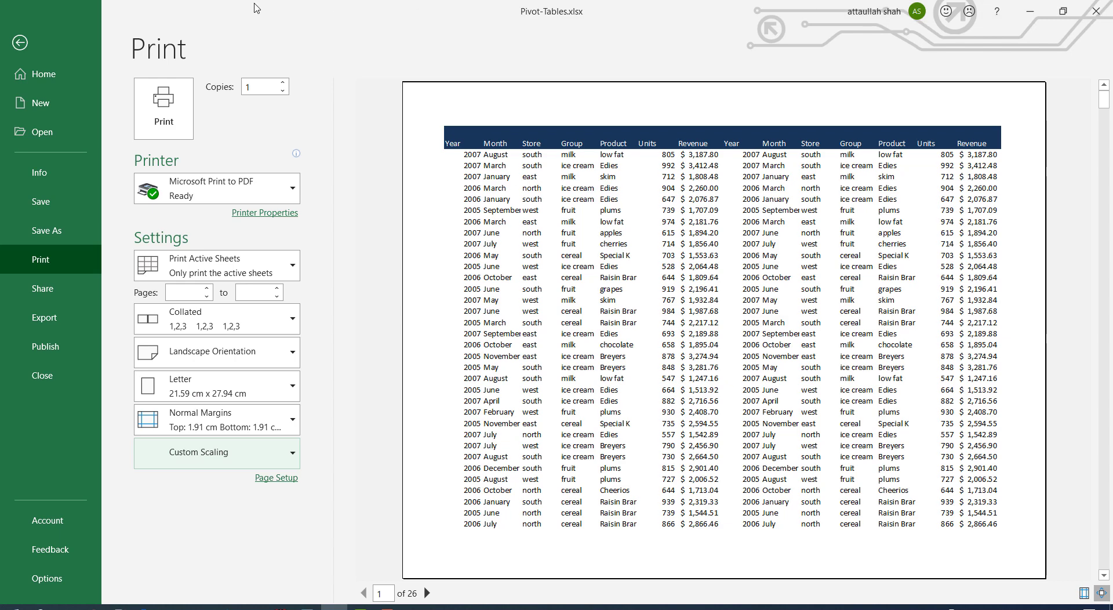
{"action": "left_click", "coordinate": [20, 43]}
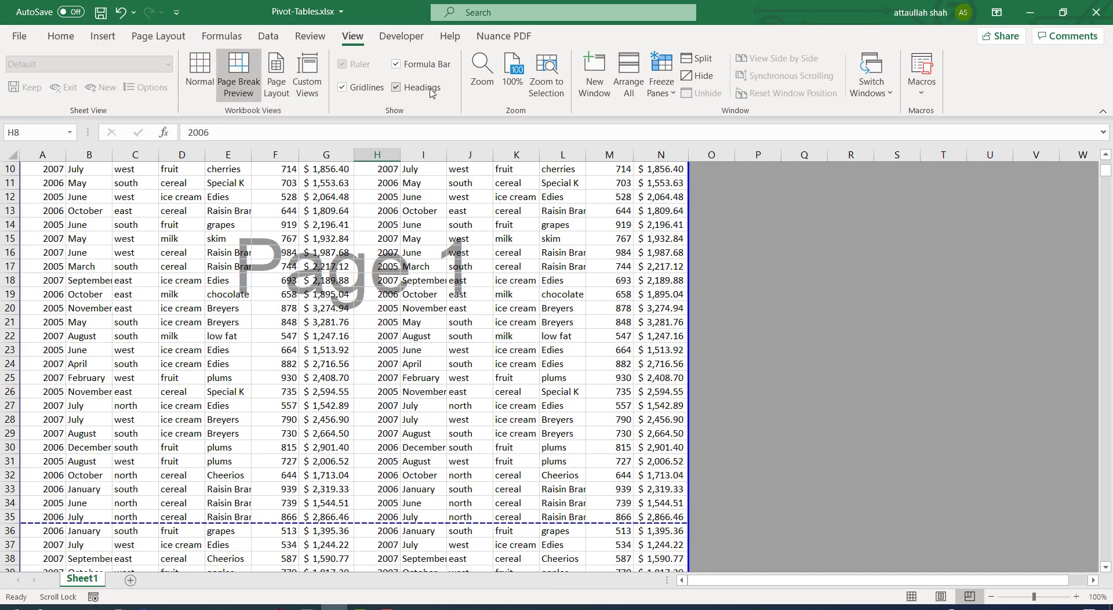
Set the sheet's print scale to 100%
{"action": "left_click", "coordinate": [140, 38]}
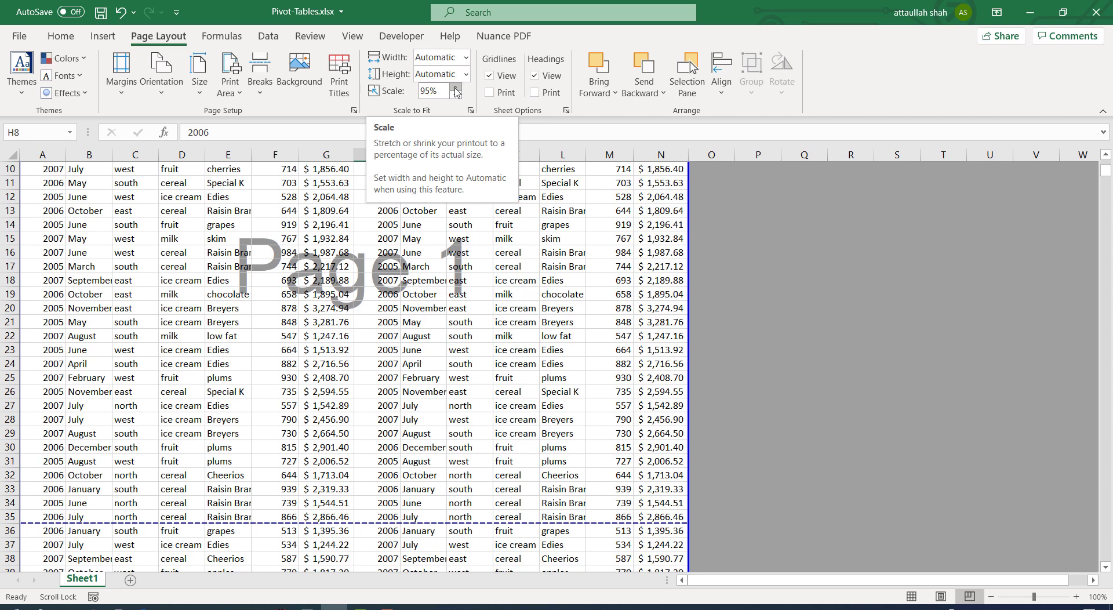
{"action": "left_click", "coordinate": [572, 309]}
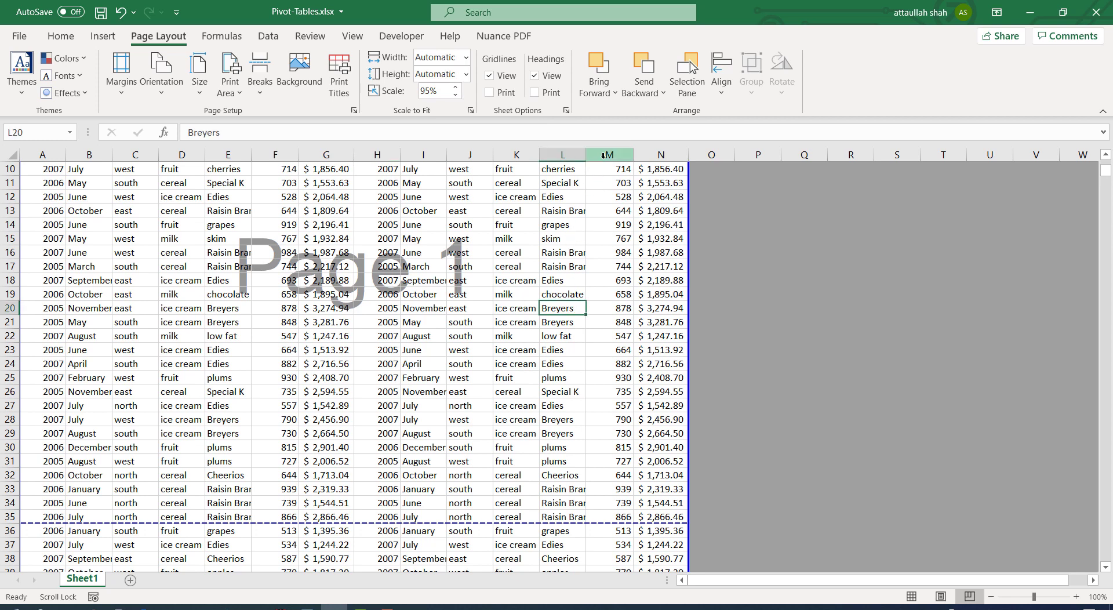
{"action": "left_click_drag", "start_coordinate": [661, 154], "coordinate": [19, 181]}
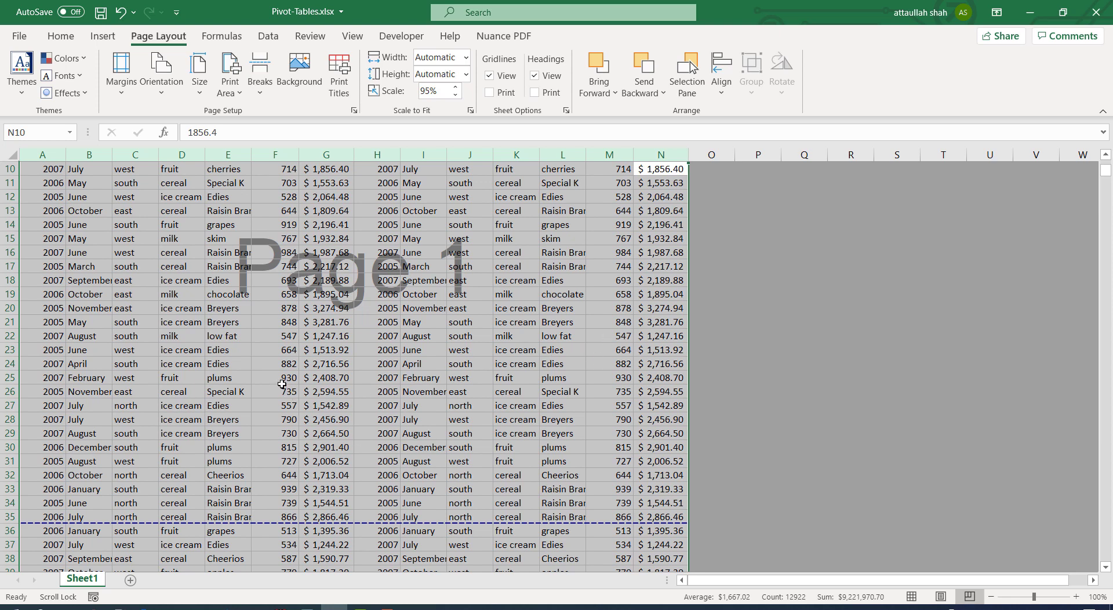
{"action": "left_click", "coordinate": [461, 354]}
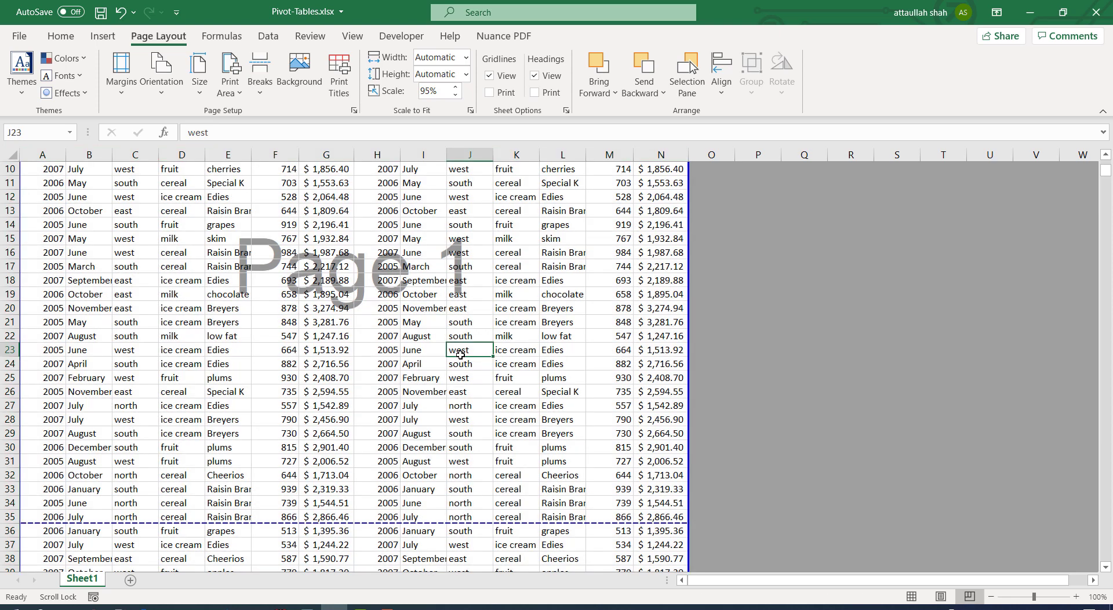
{"action": "left_click", "coordinate": [453, 86]}
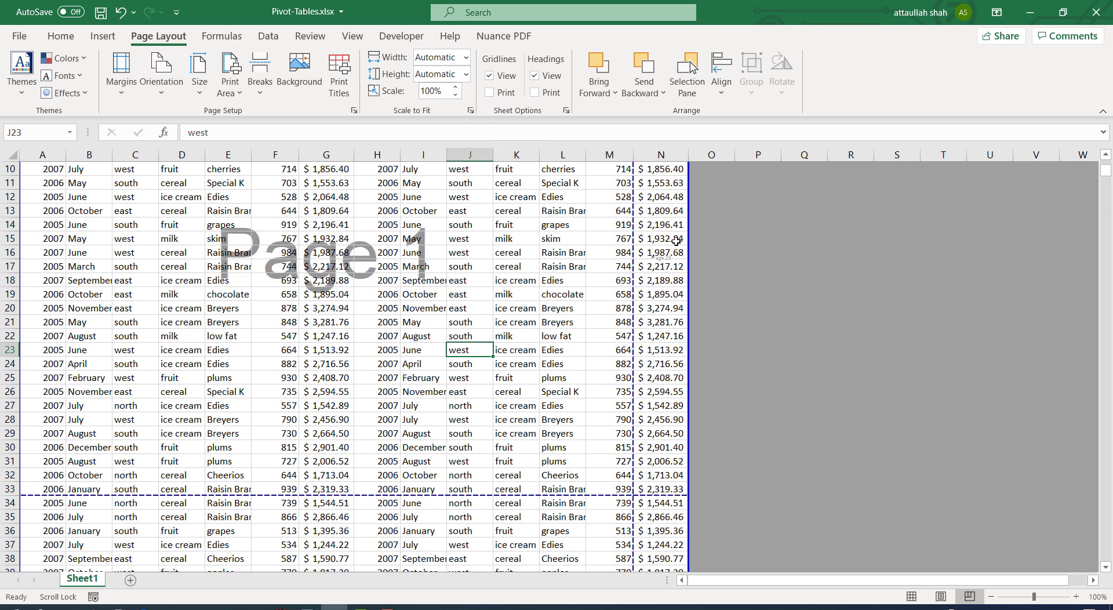
{"action": "scroll", "coordinate": [636, 212], "scroll_direction": "up", "scroll_amount": 3}
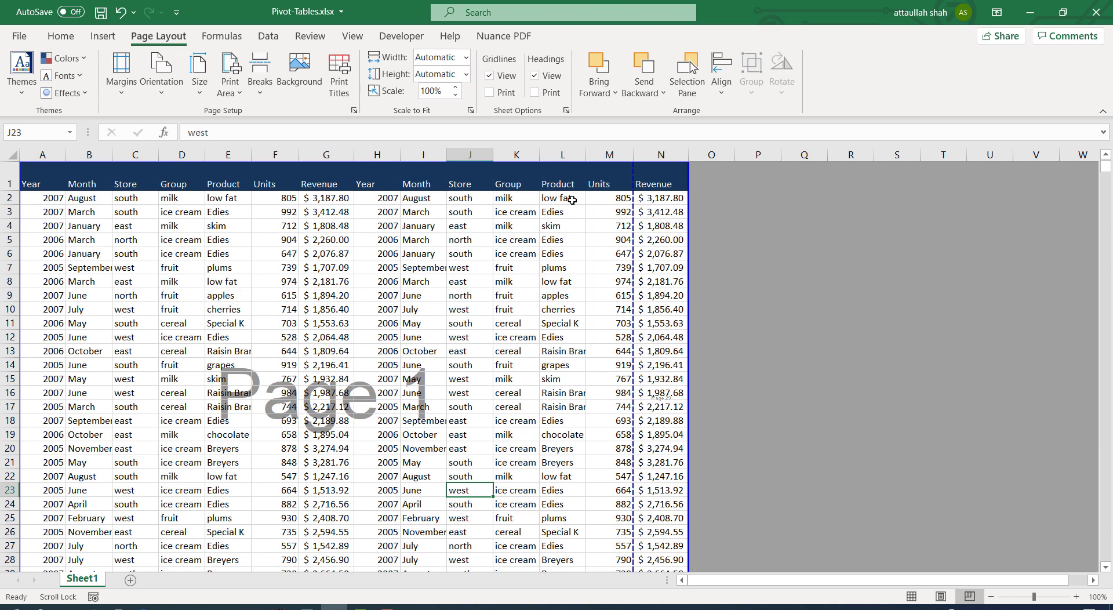
AutoFit the widths of the two Year columns, A and H, and check the page breaks
{"action": "double_click", "coordinate": [66, 154]}
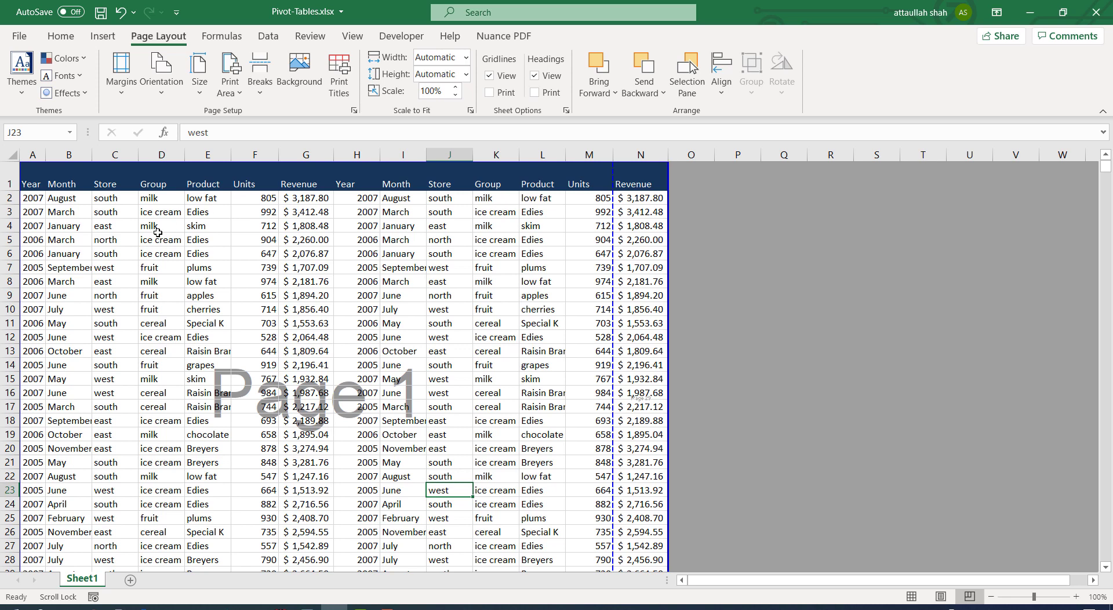
{"action": "double_click", "coordinate": [379, 157]}
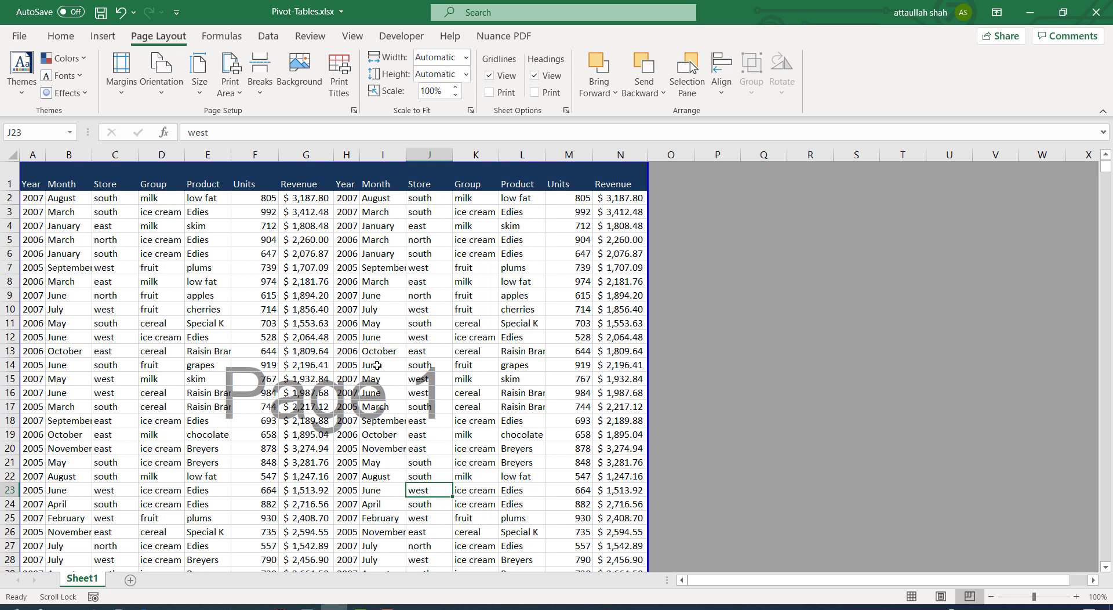
{"action": "scroll", "coordinate": [419, 330], "scroll_direction": "down", "scroll_amount": 2}
{"action": "scroll", "coordinate": [424, 335], "scroll_direction": "down", "scroll_amount": 3}
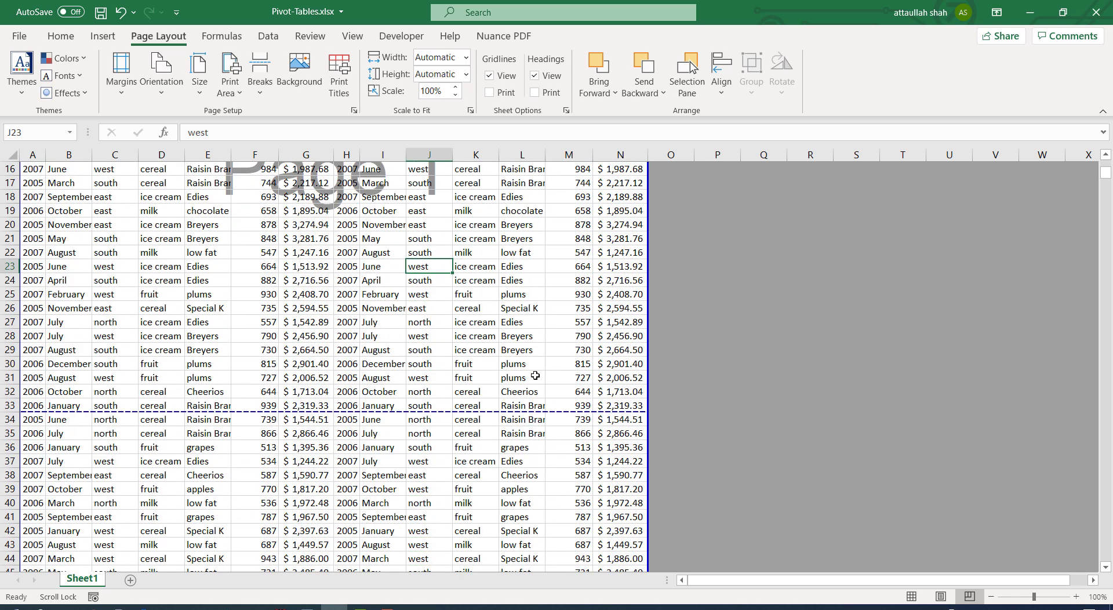
{"action": "scroll", "coordinate": [184, 349], "scroll_direction": "up", "scroll_amount": 4}
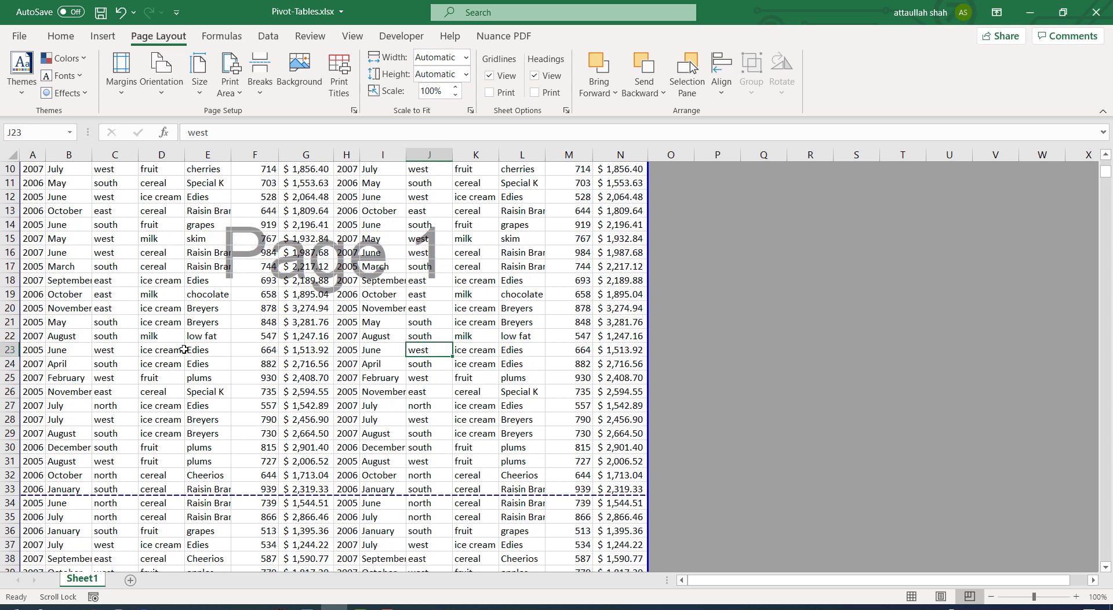
{"action": "scroll", "coordinate": [184, 349], "scroll_direction": "up", "scroll_amount": 1}
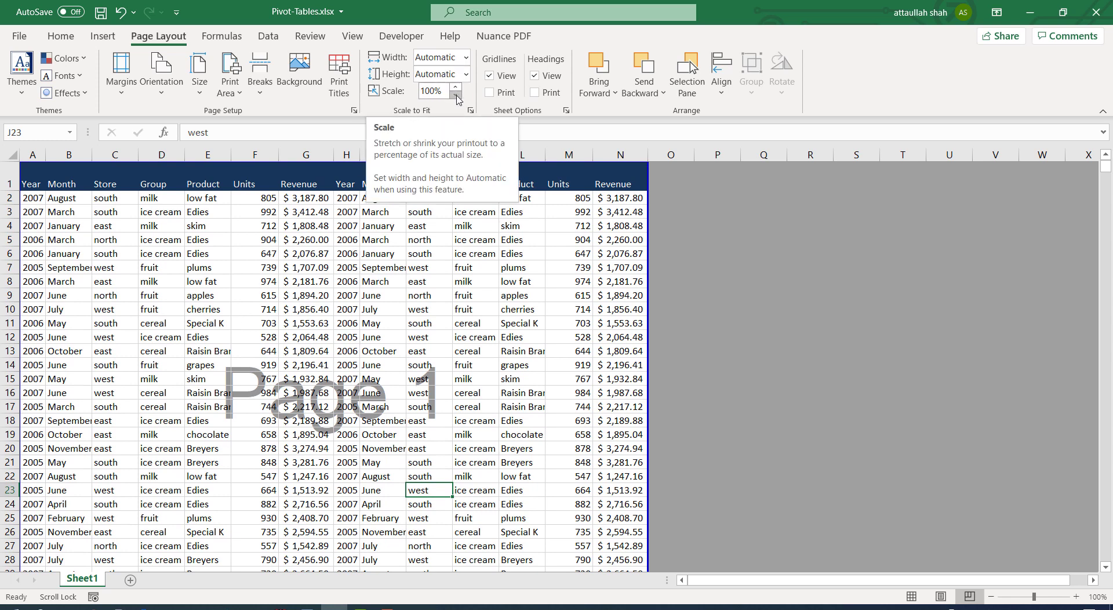
{"action": "left_click", "coordinate": [392, 335]}
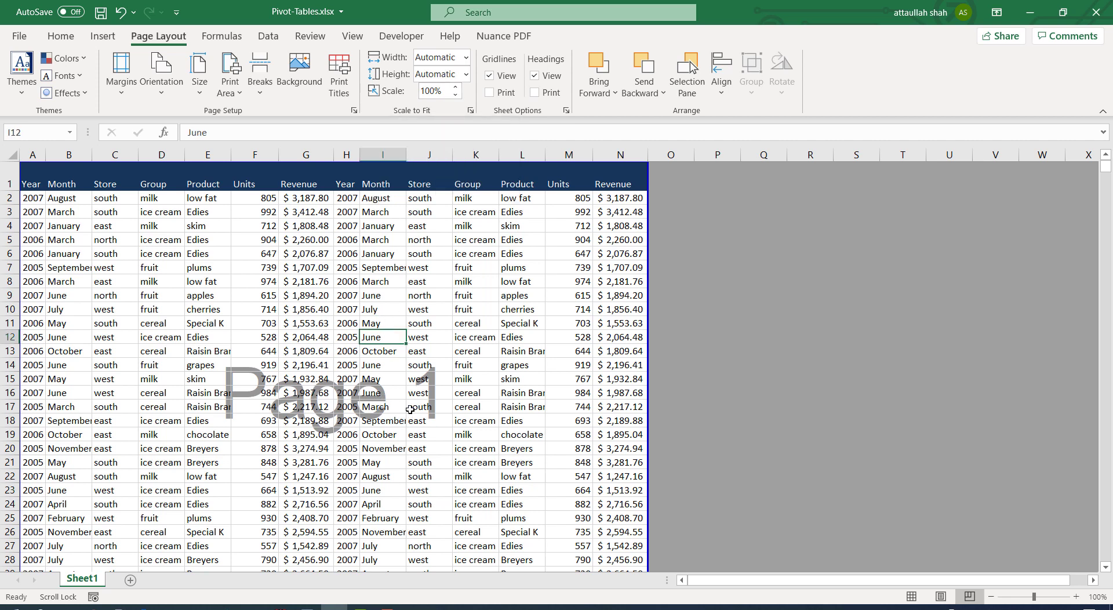
{"action": "scroll", "coordinate": [418, 398], "scroll_direction": "down", "scroll_amount": 1}
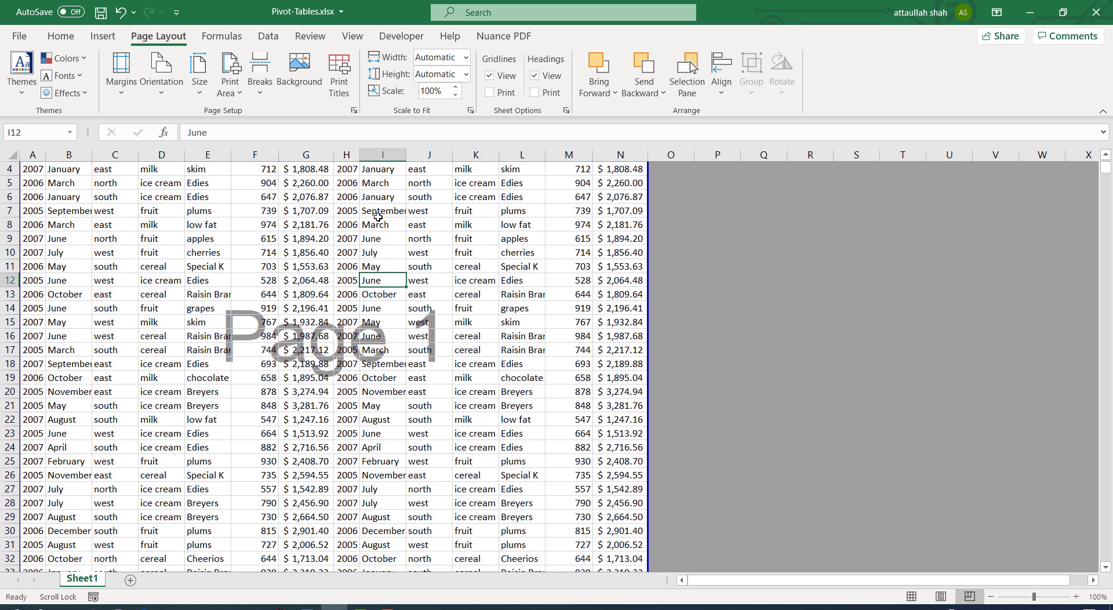
{"action": "left_click", "coordinate": [262, 252]}
{"action": "scroll", "coordinate": [262, 251], "scroll_direction": "up", "scroll_amount": 1}
{"action": "scroll", "coordinate": [262, 251], "scroll_direction": "up", "scroll_amount": 1}
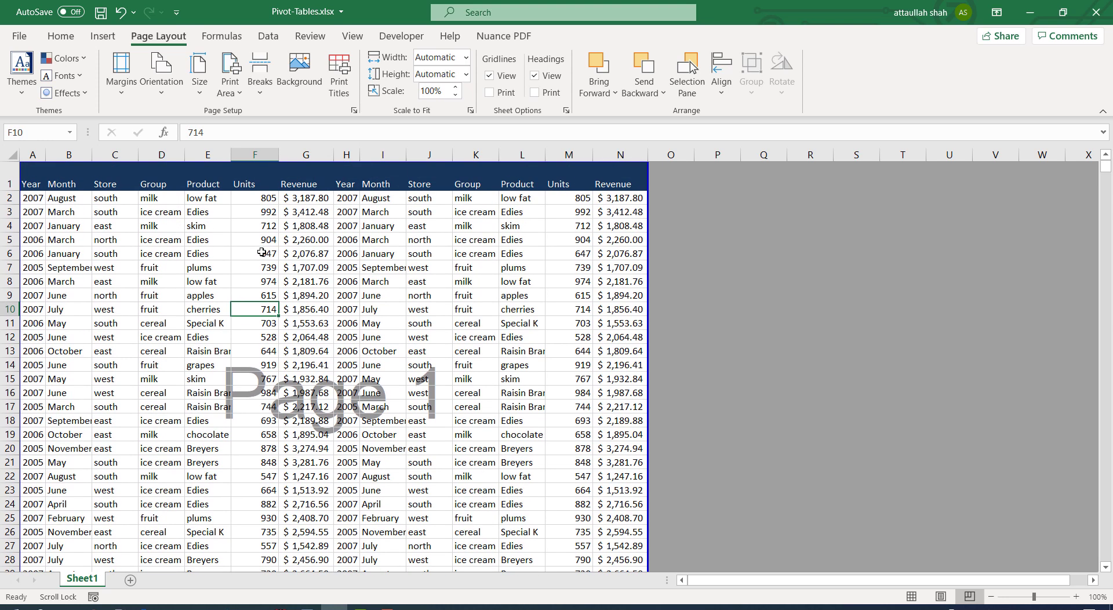
Set the sheet's paper size to Legal, 21.59 cm x 35.56 cm
{"action": "left_click", "coordinate": [167, 102]}
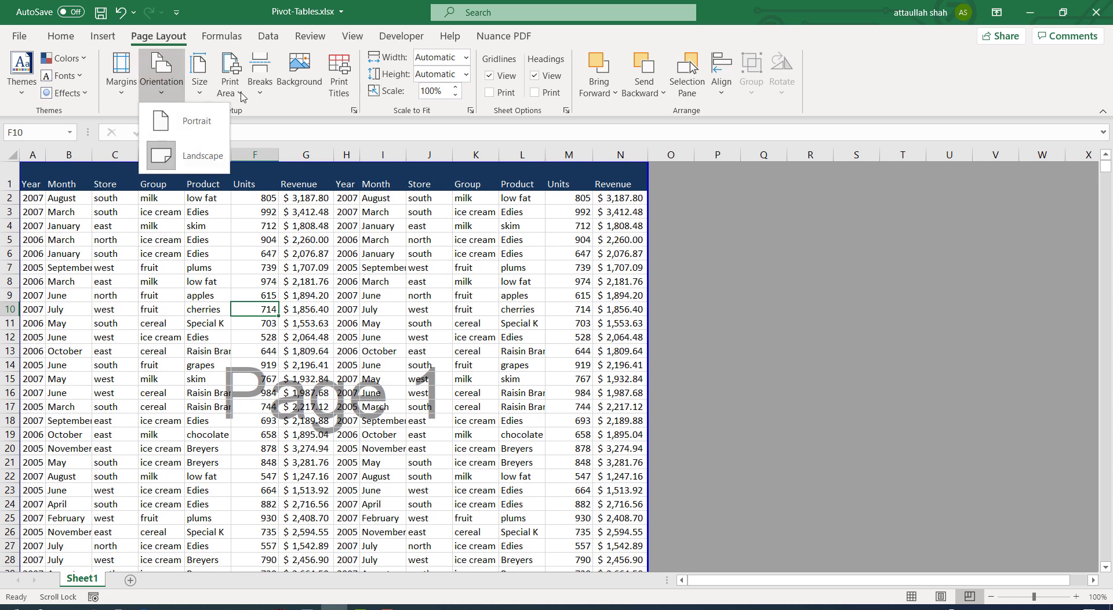
{"action": "left_click", "coordinate": [241, 96]}
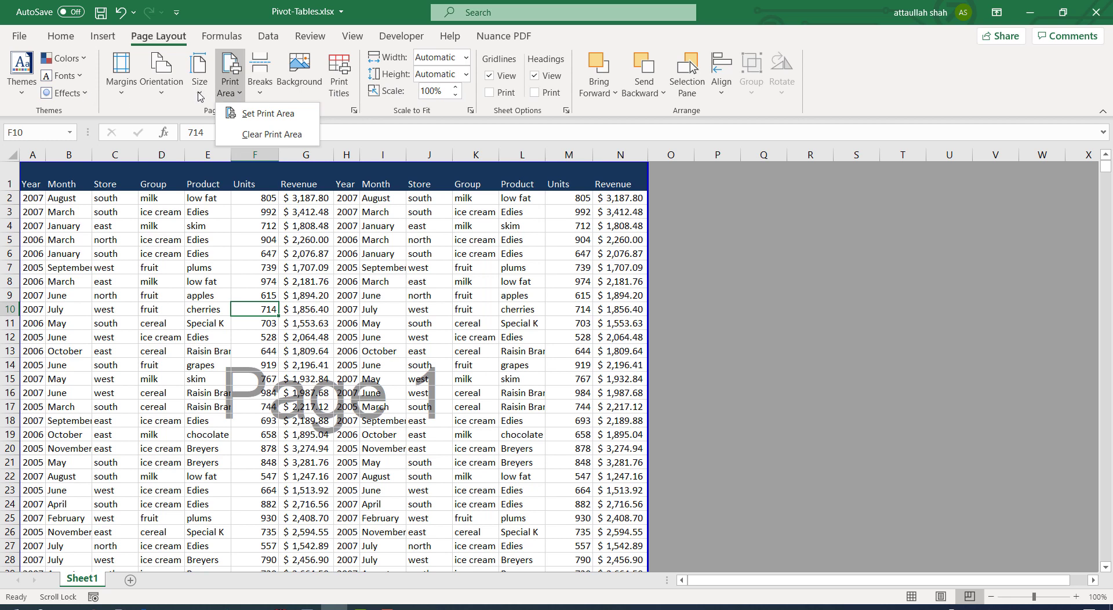
{"action": "left_click", "coordinate": [199, 97]}
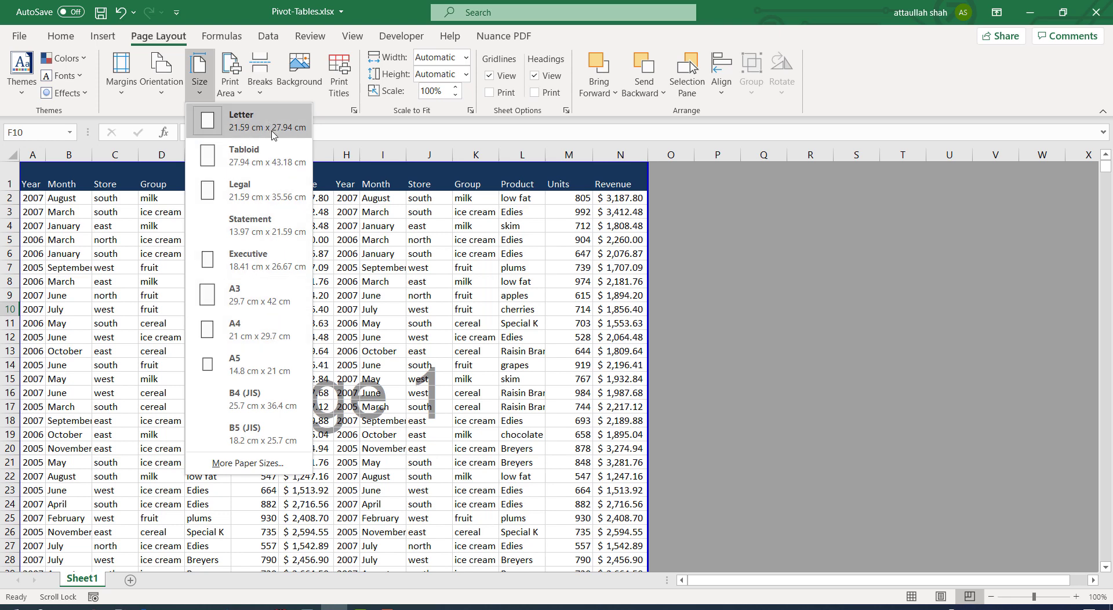
{"action": "left_click", "coordinate": [284, 203]}
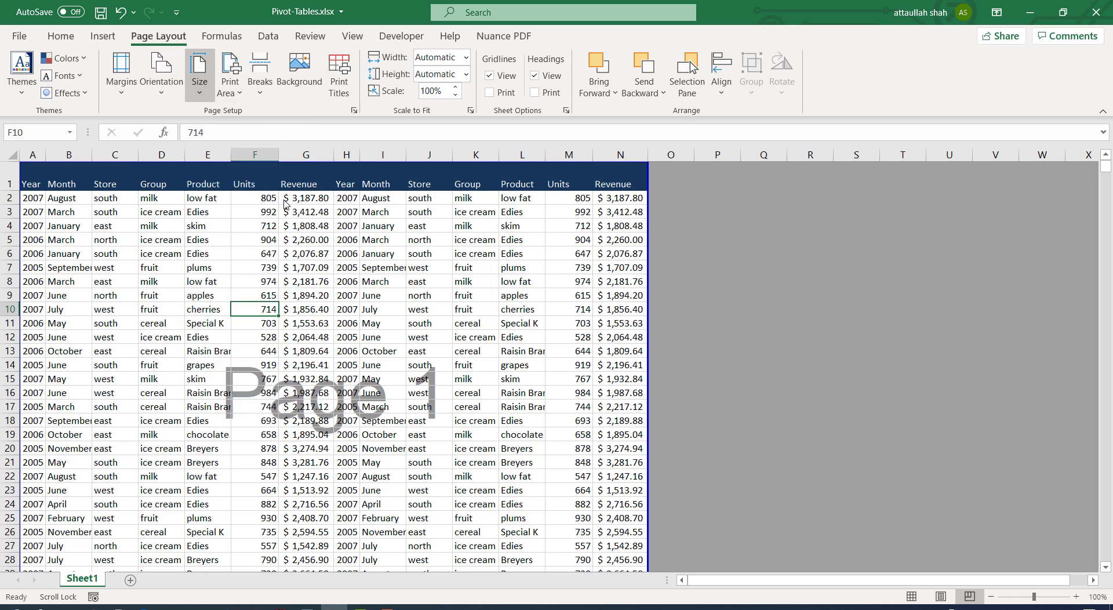
Check the page breaks and the print preview of the sheet on Legal paper, and return to the sheet
{"action": "scroll", "coordinate": [395, 296], "scroll_direction": "down", "scroll_amount": 5}
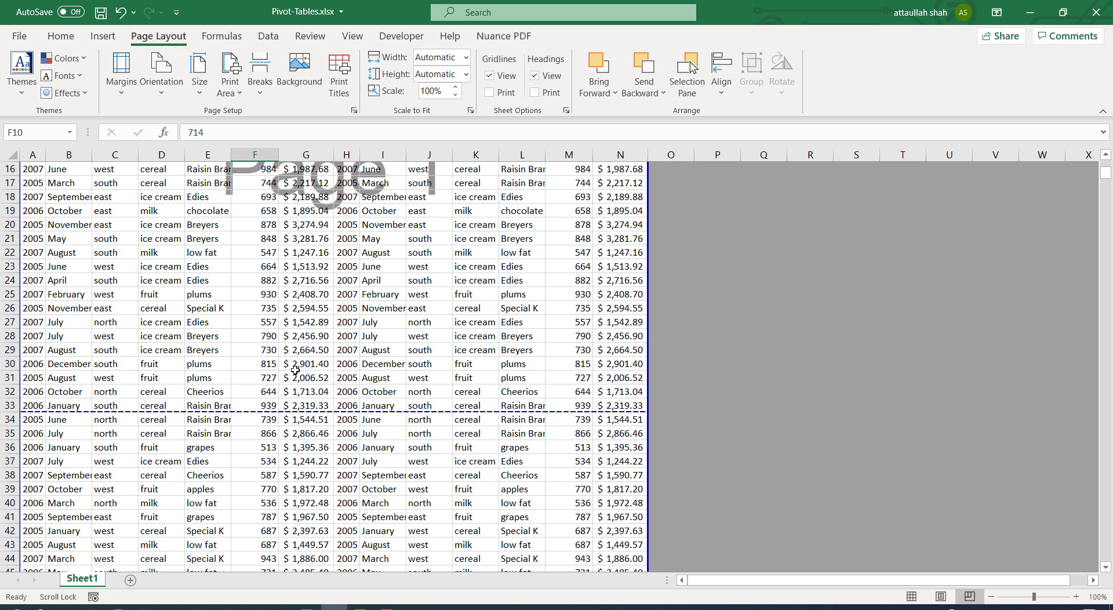
{"action": "scroll", "coordinate": [295, 370], "scroll_direction": "up", "scroll_amount": 3}
{"action": "scroll", "coordinate": [295, 370], "scroll_direction": "up", "scroll_amount": 2}
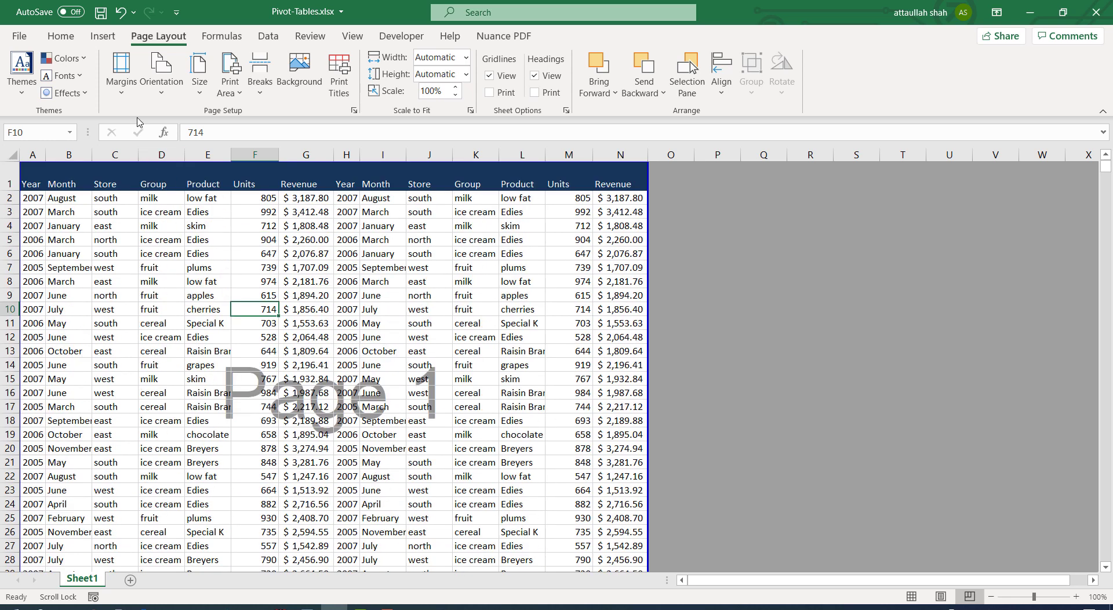
{"action": "left_click", "coordinate": [20, 37]}
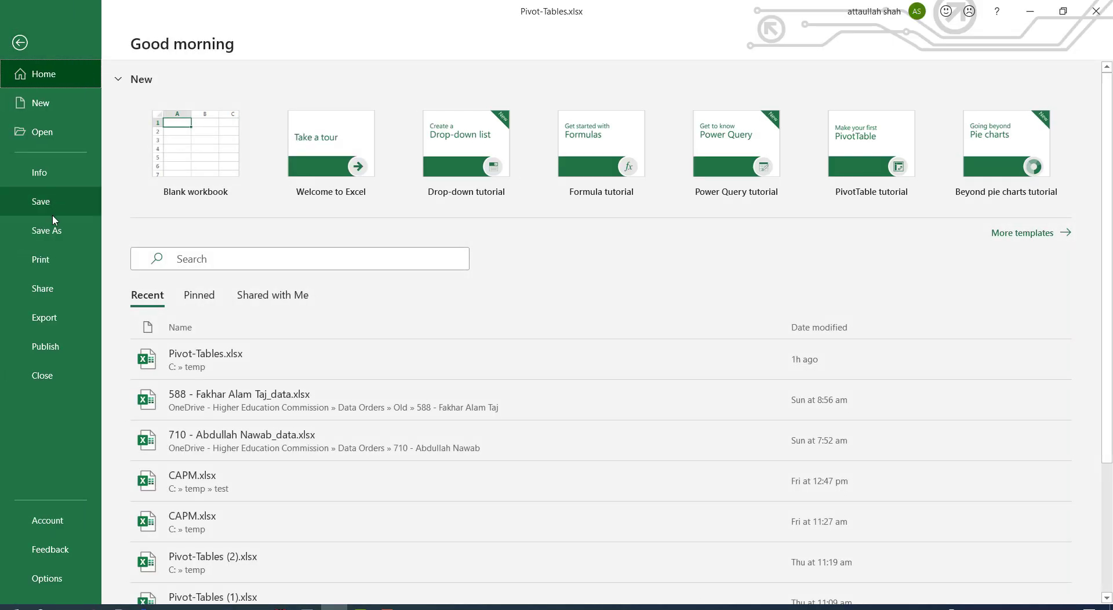
{"action": "left_click", "coordinate": [36, 262]}
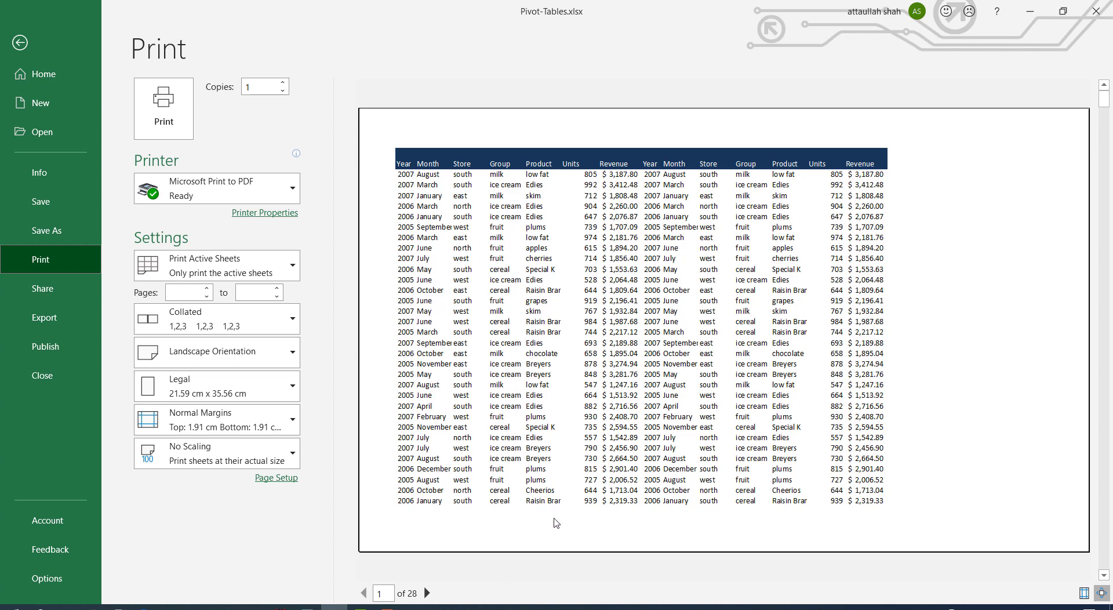
{"action": "left_click", "coordinate": [24, 41]}
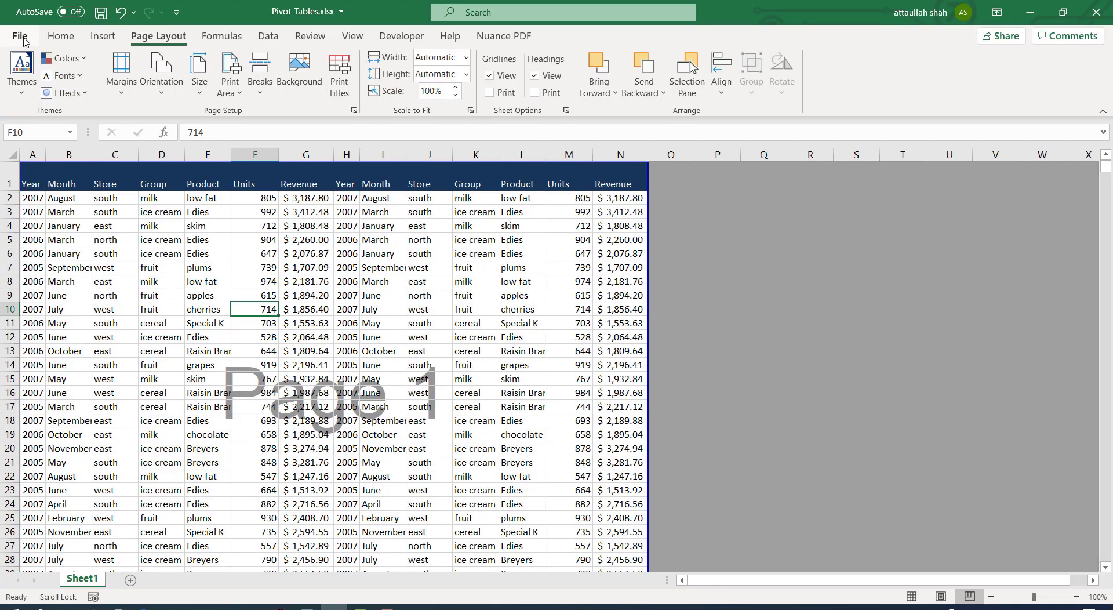
Set custom page margins with the top and bottom margins both at 1 cm
{"action": "left_click", "coordinate": [129, 94]}
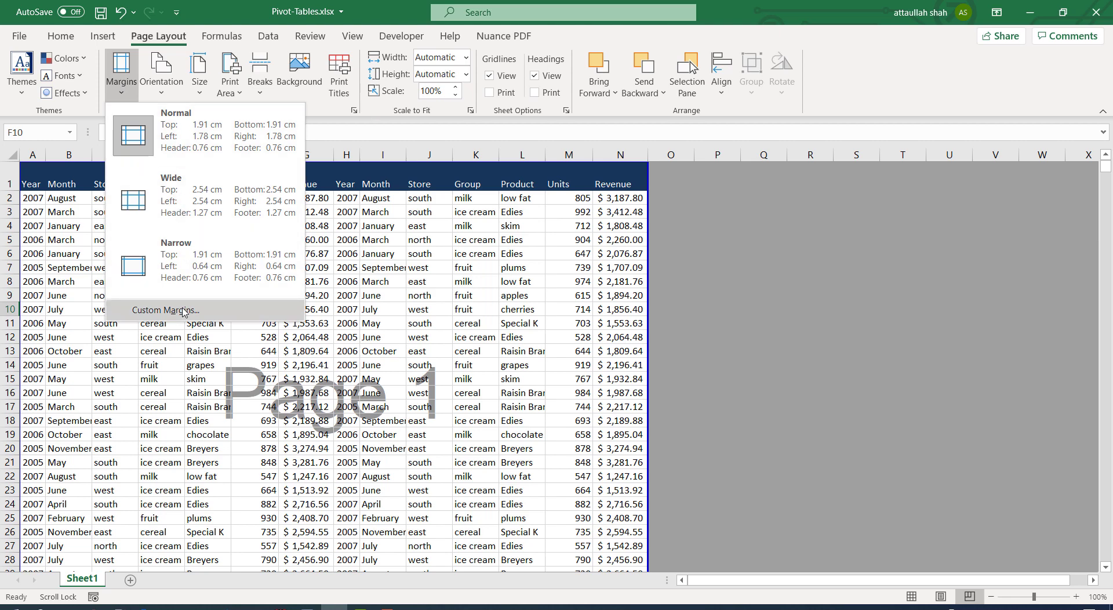
{"action": "left_click", "coordinate": [187, 316]}
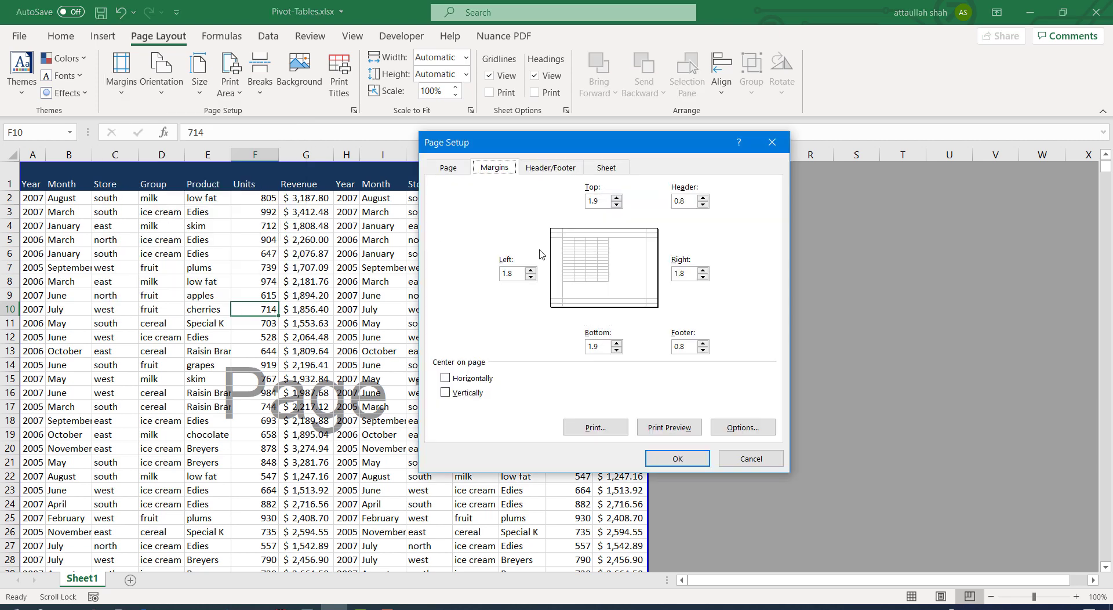
{"action": "left_click", "coordinate": [616, 204]}
{"action": "left_click", "coordinate": [598, 200]}
{"action": "double_click", "coordinate": [599, 200]}
{"action": "double_click", "coordinate": [602, 345]}
{"action": "left_click", "coordinate": [676, 458]}
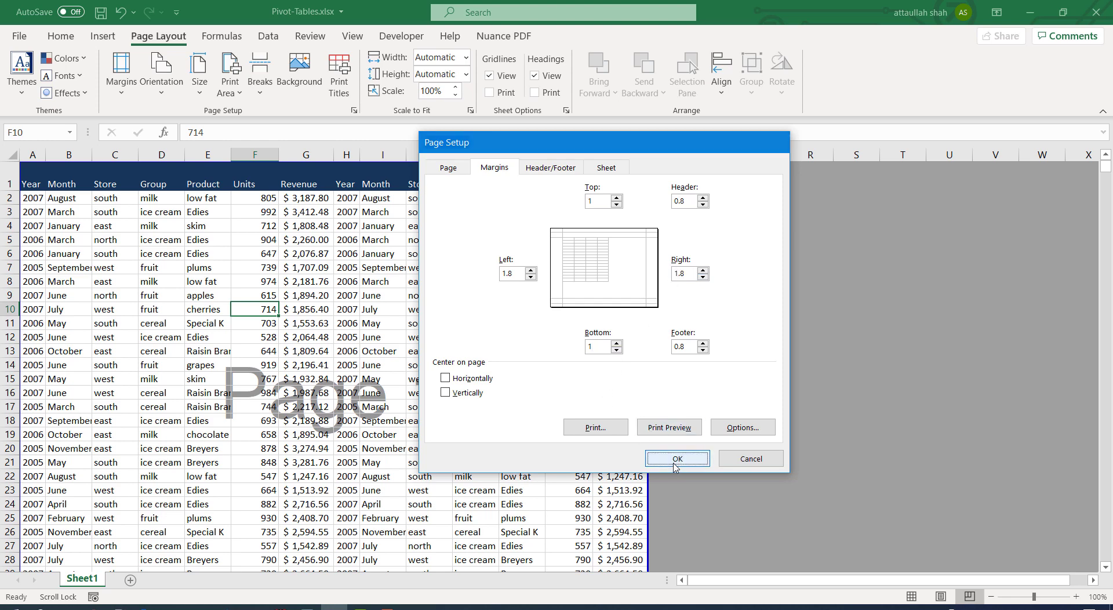
Examine the sheet with its new margins in the print preview, compare the top of pages 1 and 2, and return to the sheet
{"action": "left_click", "coordinate": [20, 36]}
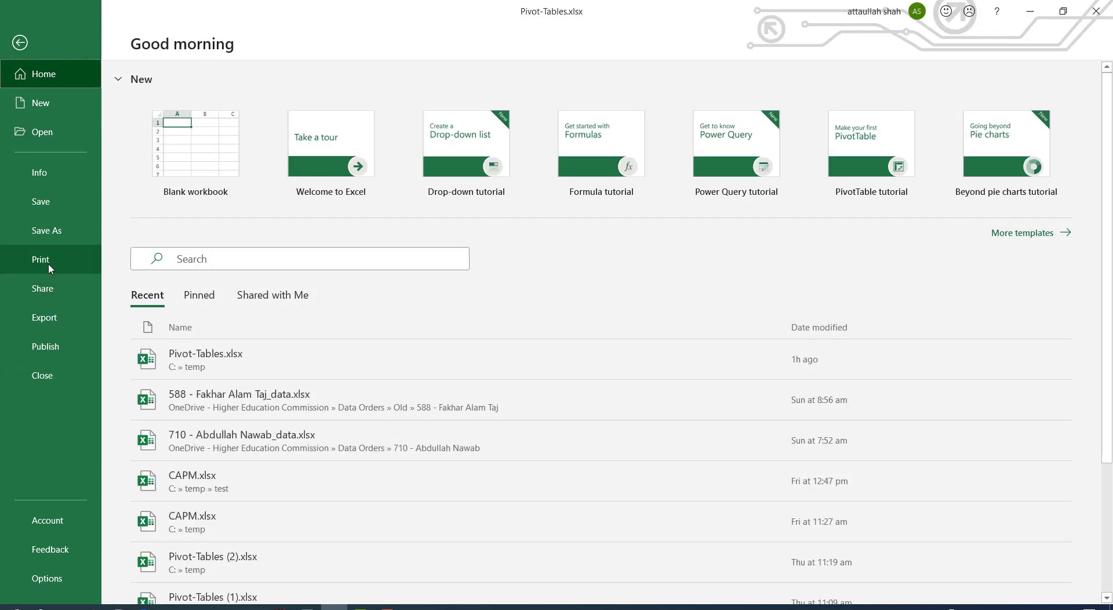
{"action": "left_click", "coordinate": [50, 268]}
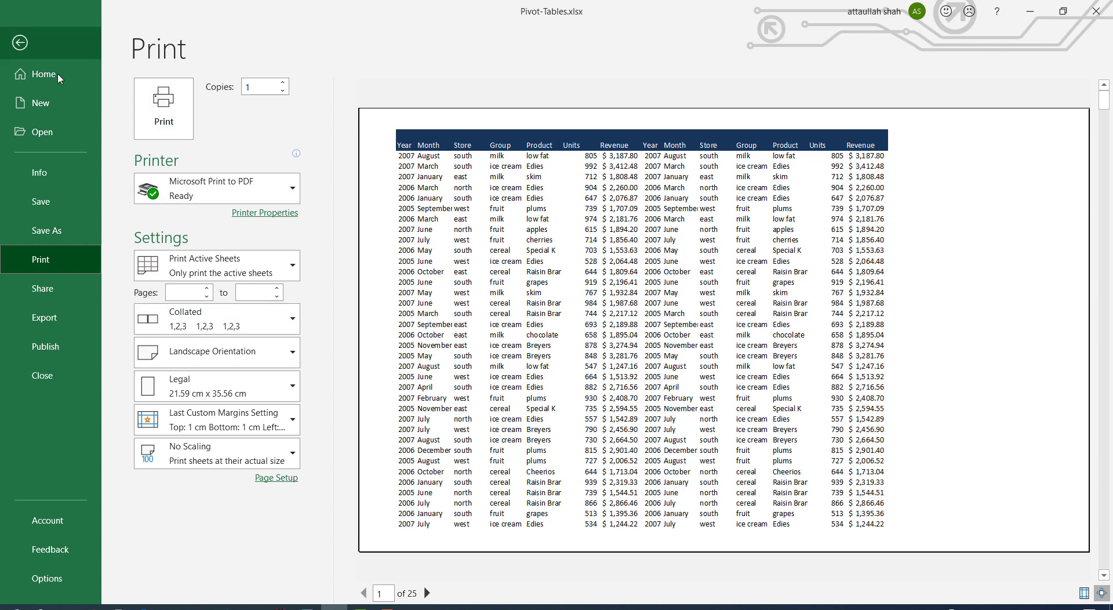
{"action": "left_click", "coordinate": [20, 43]}
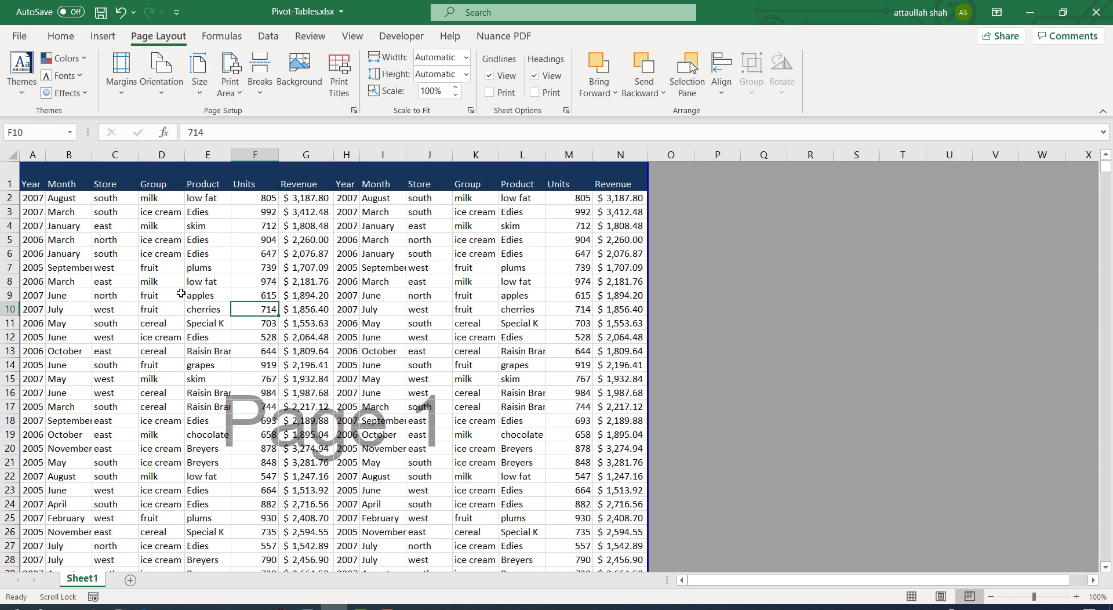
{"action": "scroll", "coordinate": [180, 292], "scroll_direction": "down", "scroll_amount": 2}
{"action": "scroll", "coordinate": [180, 293], "scroll_direction": "up", "scroll_amount": 2}
{"action": "left_click", "coordinate": [30, 43]}
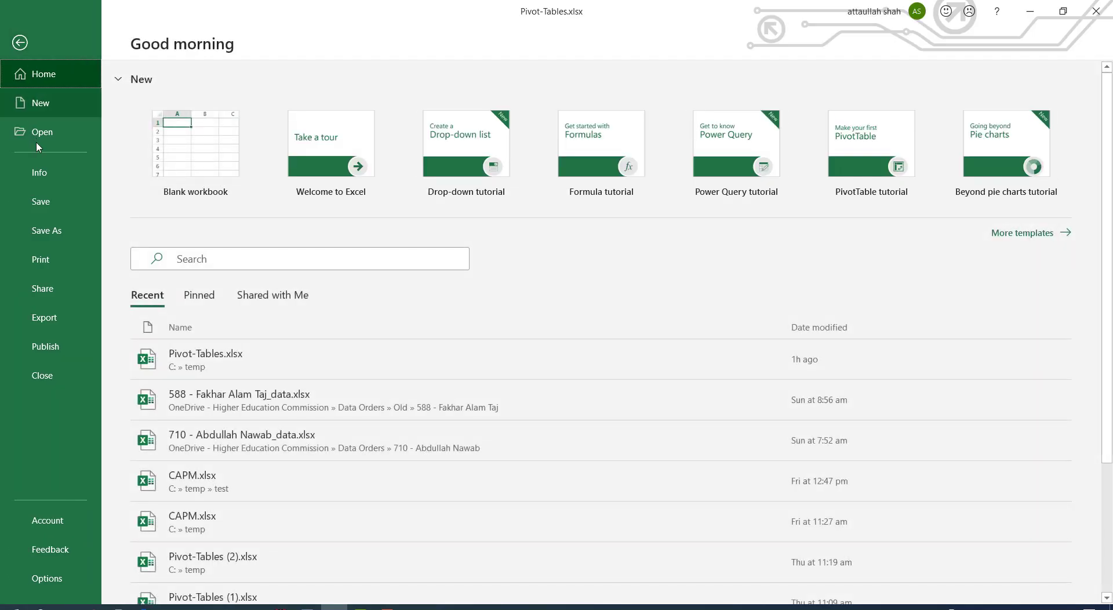
{"action": "left_click", "coordinate": [50, 260]}
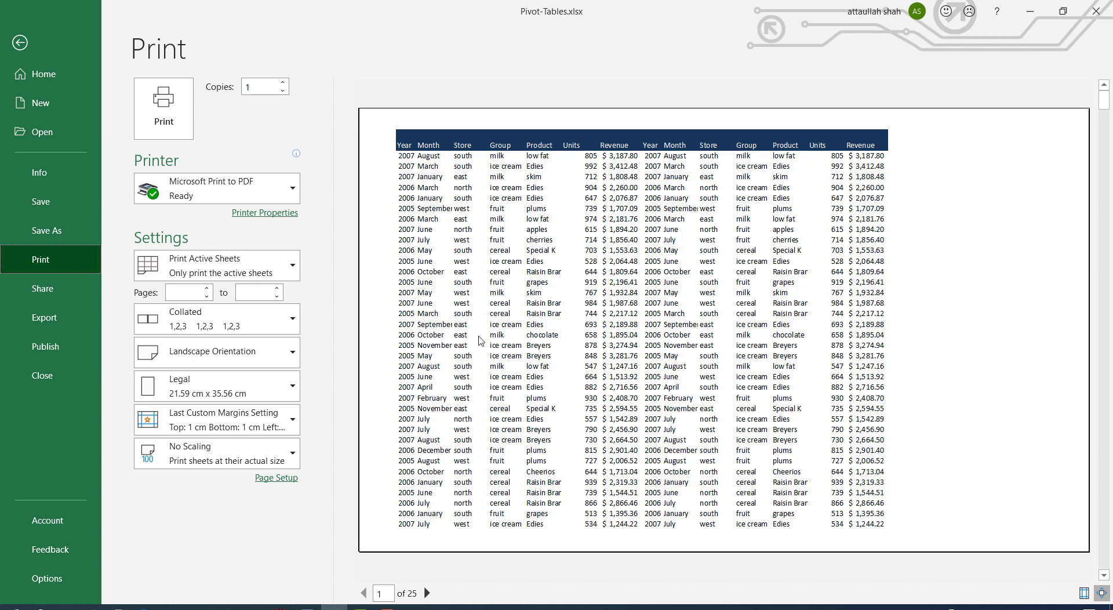
{"action": "left_click", "coordinate": [432, 592]}
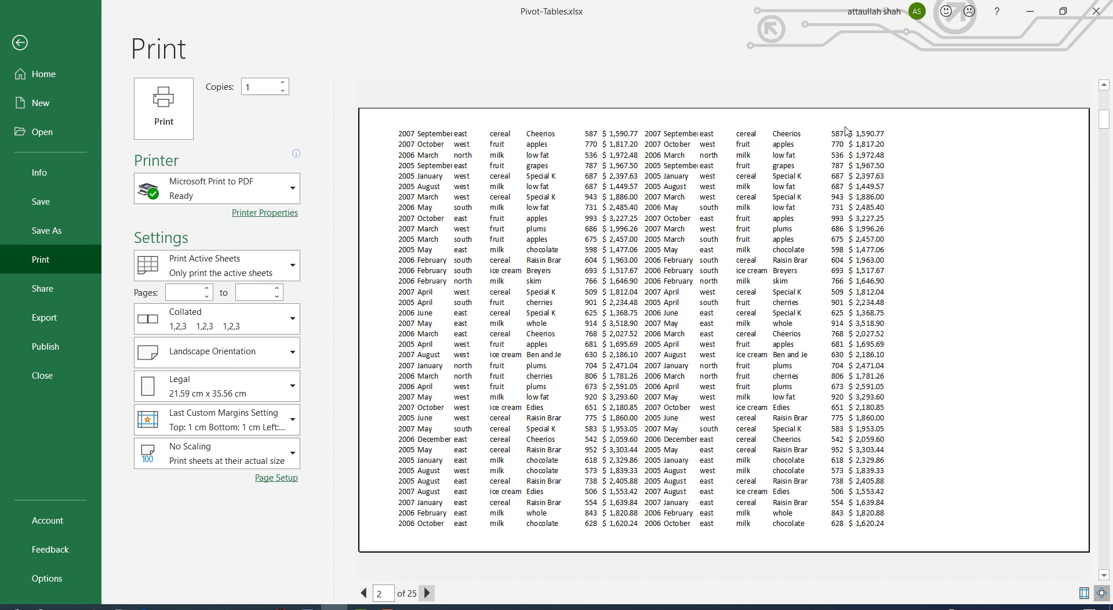
{"action": "left_click", "coordinate": [19, 43]}
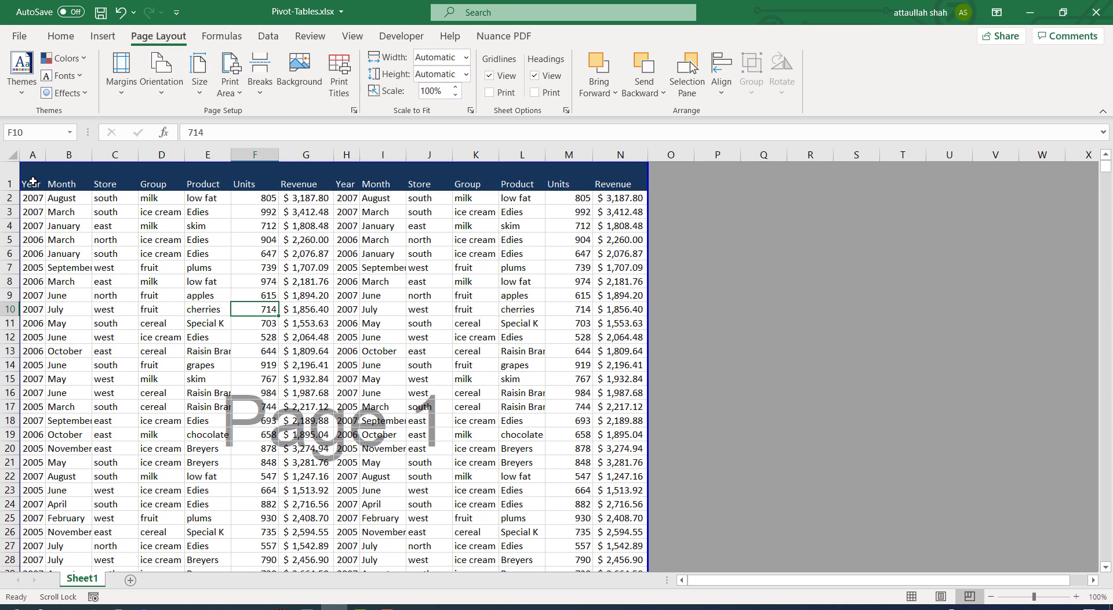
Select the header cells A1:N1 and open the Print Titles settings
{"action": "left_click_drag", "start_coordinate": [33, 182], "coordinate": [624, 188]}
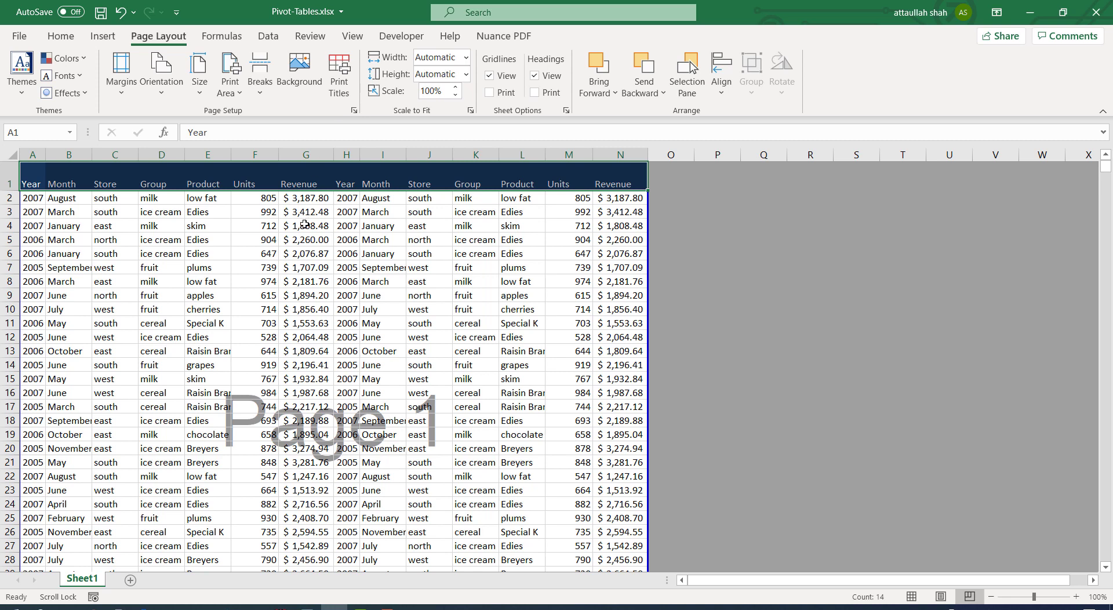
{"action": "left_click", "coordinate": [299, 226]}
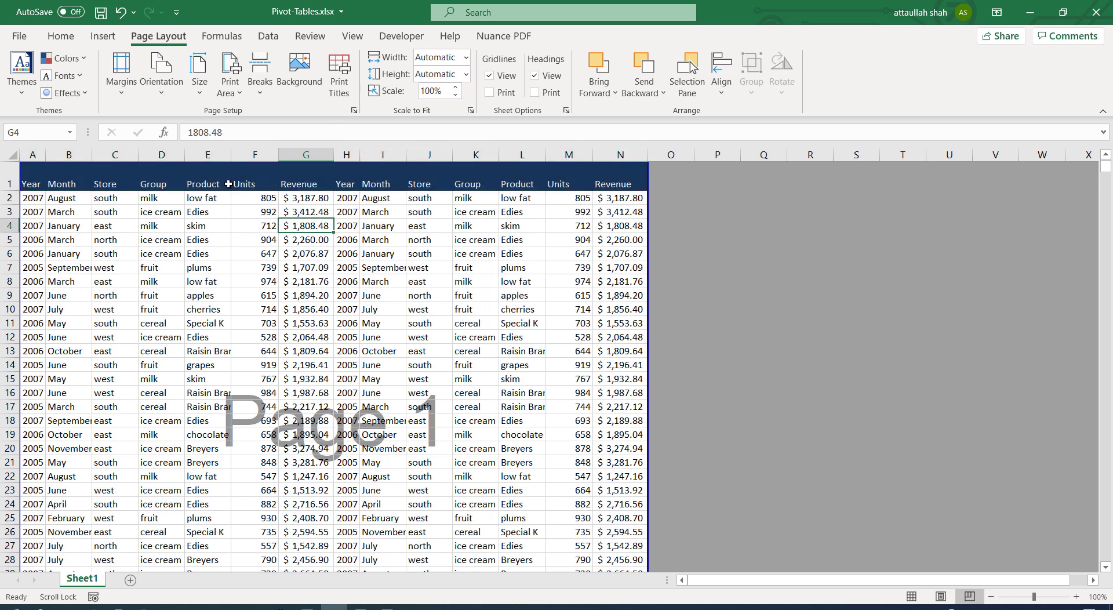
{"action": "left_click_drag", "start_coordinate": [32, 182], "coordinate": [643, 184]}
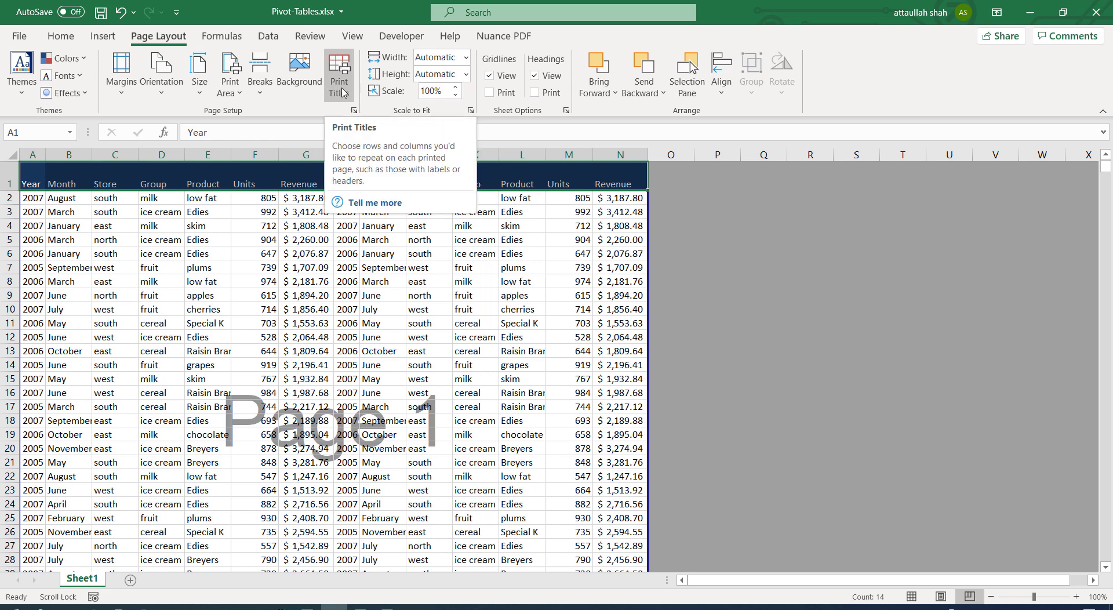
{"action": "left_click", "coordinate": [343, 93]}
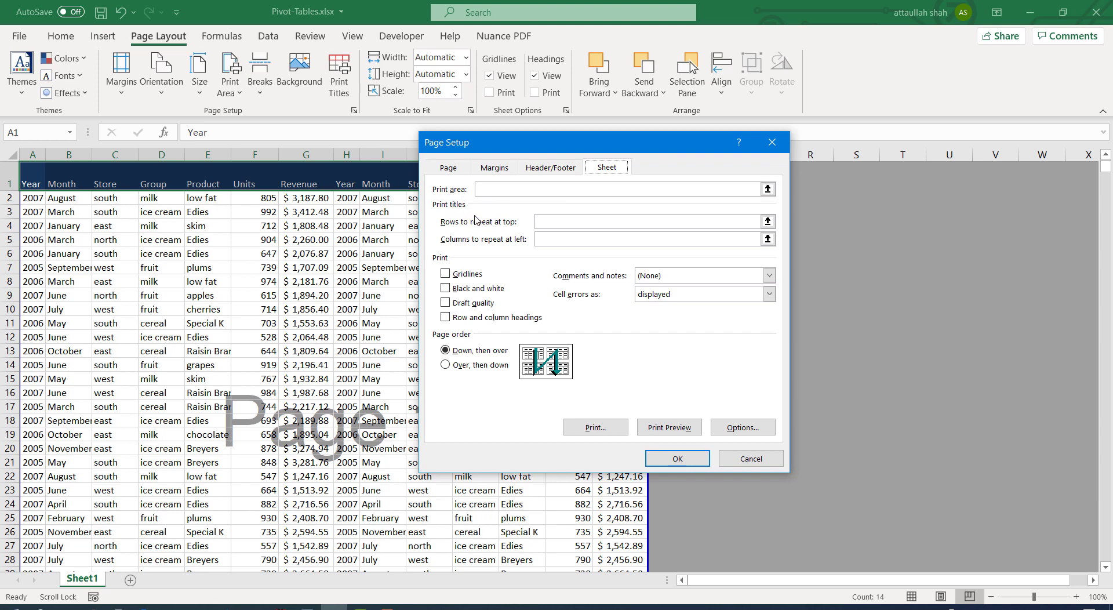
Try to enter 1 as the rows to repeat at top and apply the page setup
{"action": "left_click", "coordinate": [503, 189]}
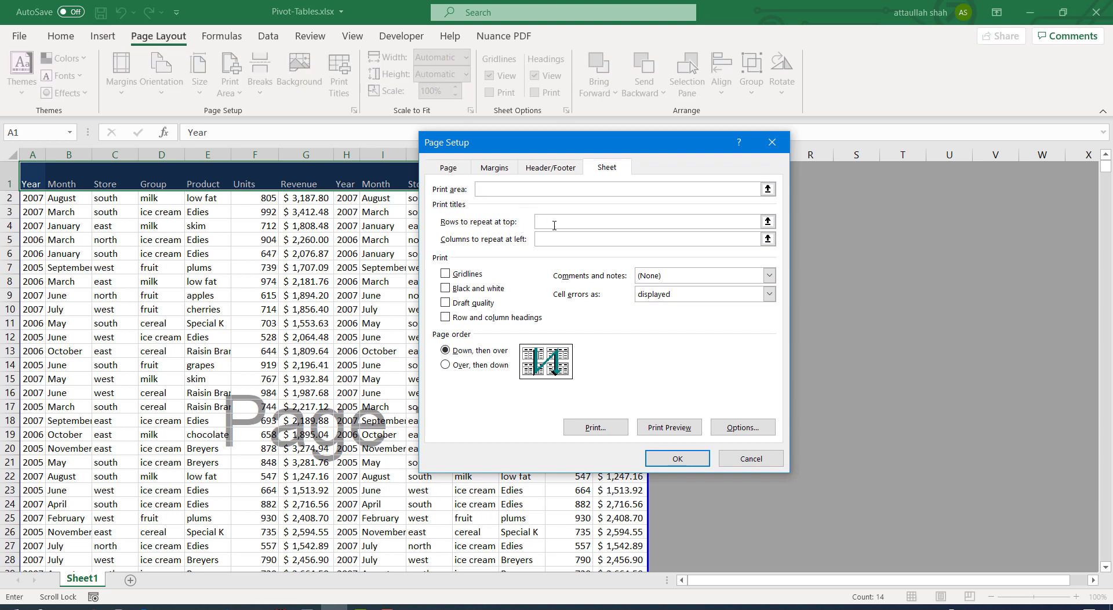
{"action": "left_click", "coordinate": [554, 222]}
{"action": "left_click", "coordinate": [542, 190]}
{"action": "left_click", "coordinate": [543, 189]}
{"action": "left_click", "coordinate": [557, 226]}
{"action": "type", "text": "1"}
{"action": "left_click", "coordinate": [662, 459]}
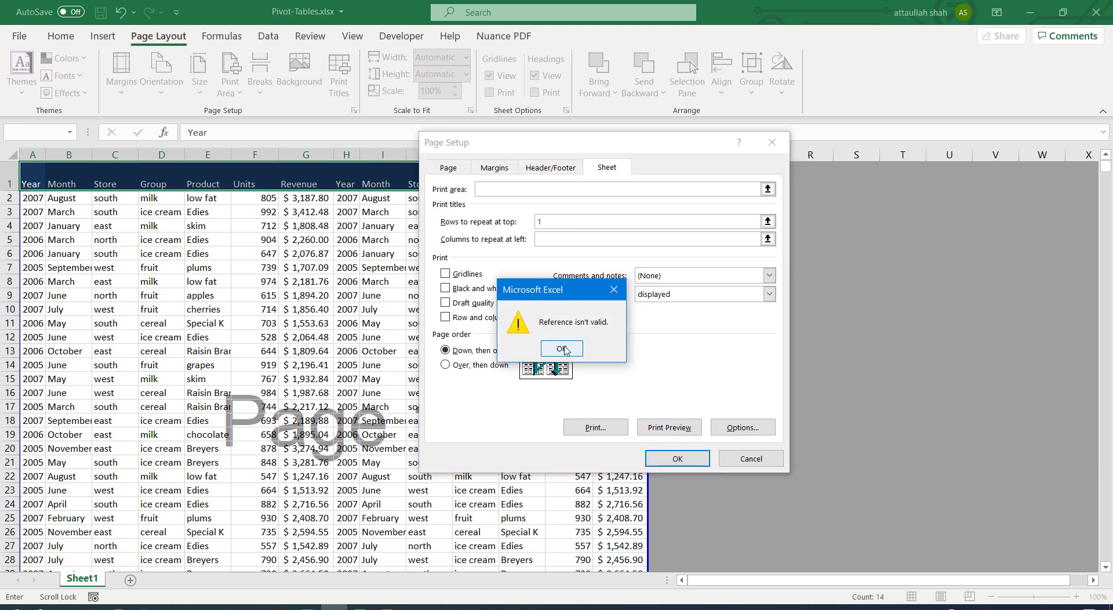
{"action": "left_click", "coordinate": [562, 349]}
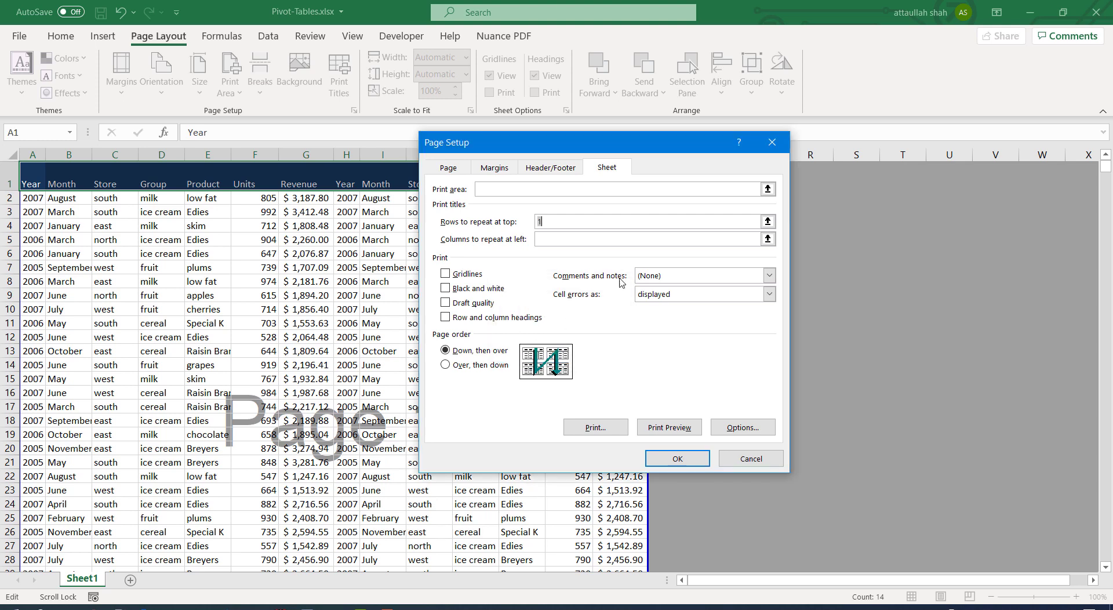
Pick header row 1 ($1:$1) from the sheet as the rows to repeat at top and apply the page setup
{"action": "left_click", "coordinate": [767, 222]}
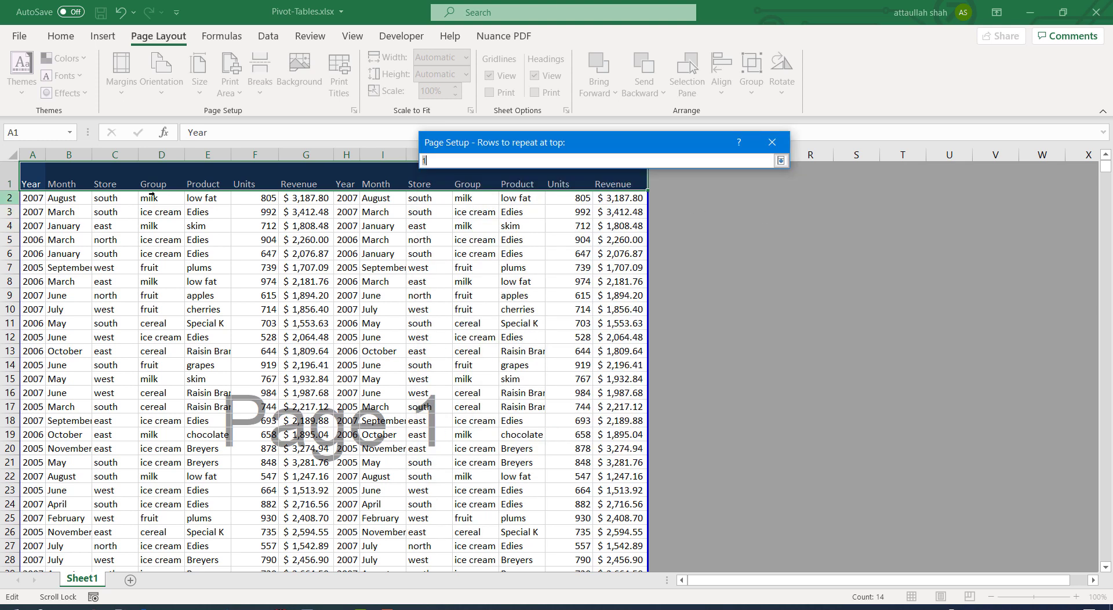
{"action": "left_click", "coordinate": [9, 170]}
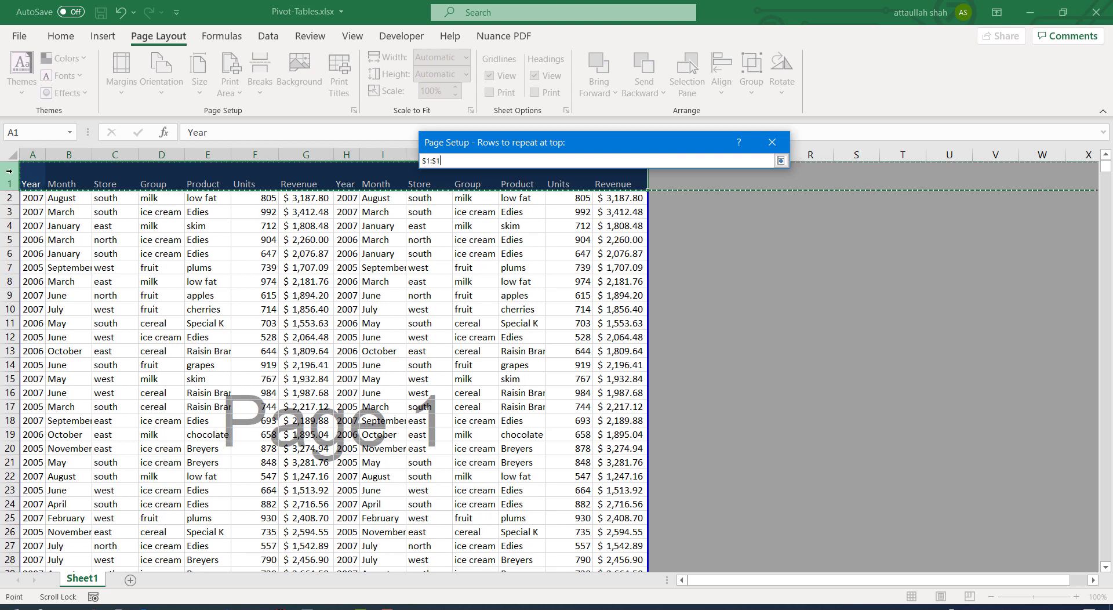
{"action": "left_click", "coordinate": [781, 162]}
{"action": "left_click", "coordinate": [677, 458]}
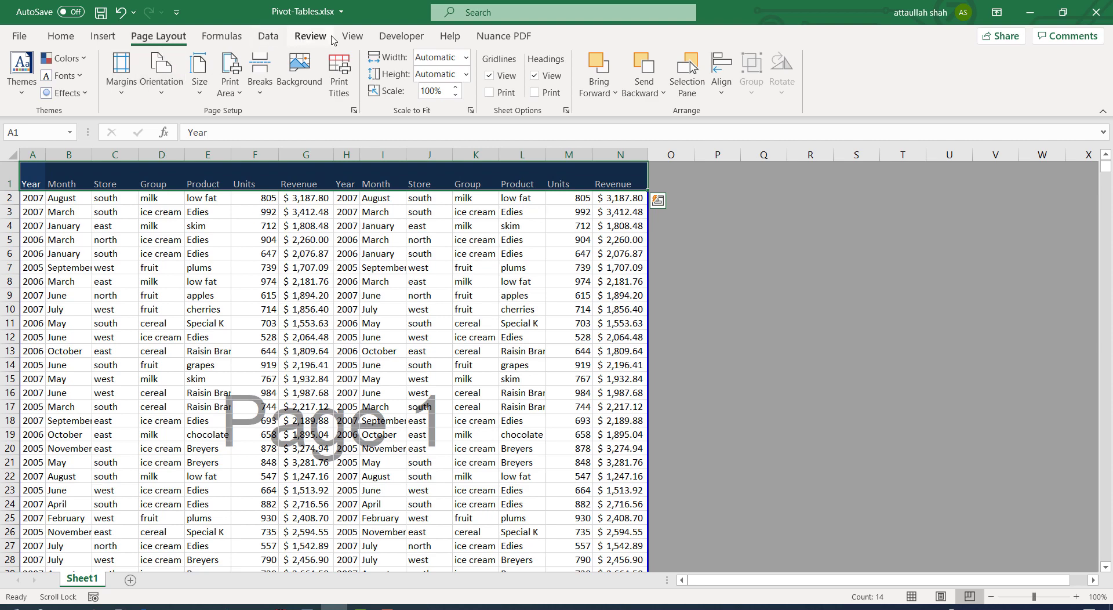
Check the repeated header row in the print preview on pages 1 to 7 and return to the sheet
{"action": "left_click", "coordinate": [17, 38]}
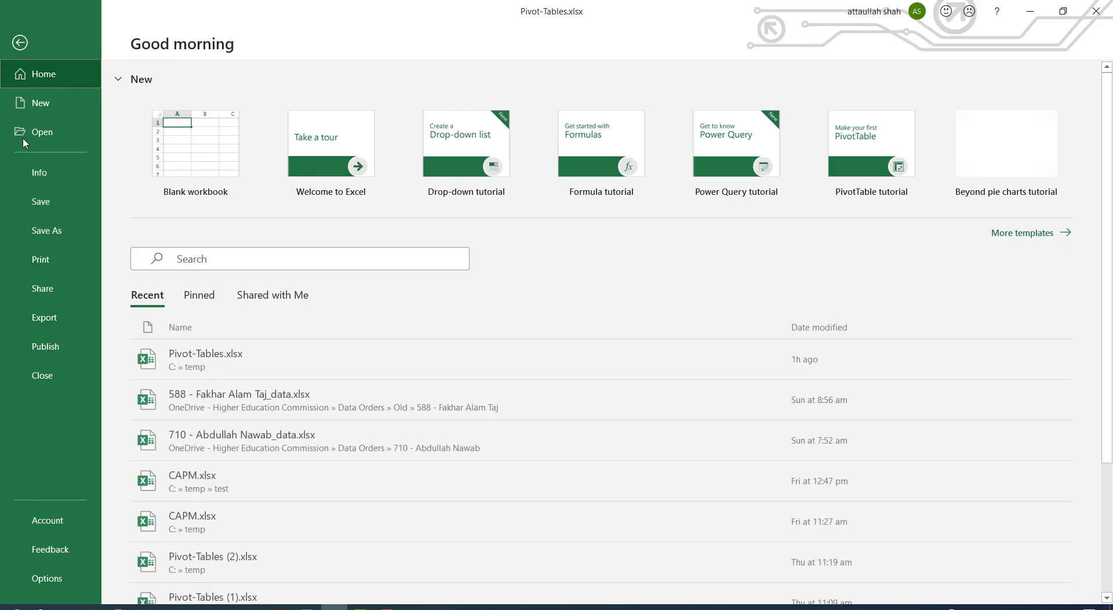
{"action": "left_click", "coordinate": [41, 259]}
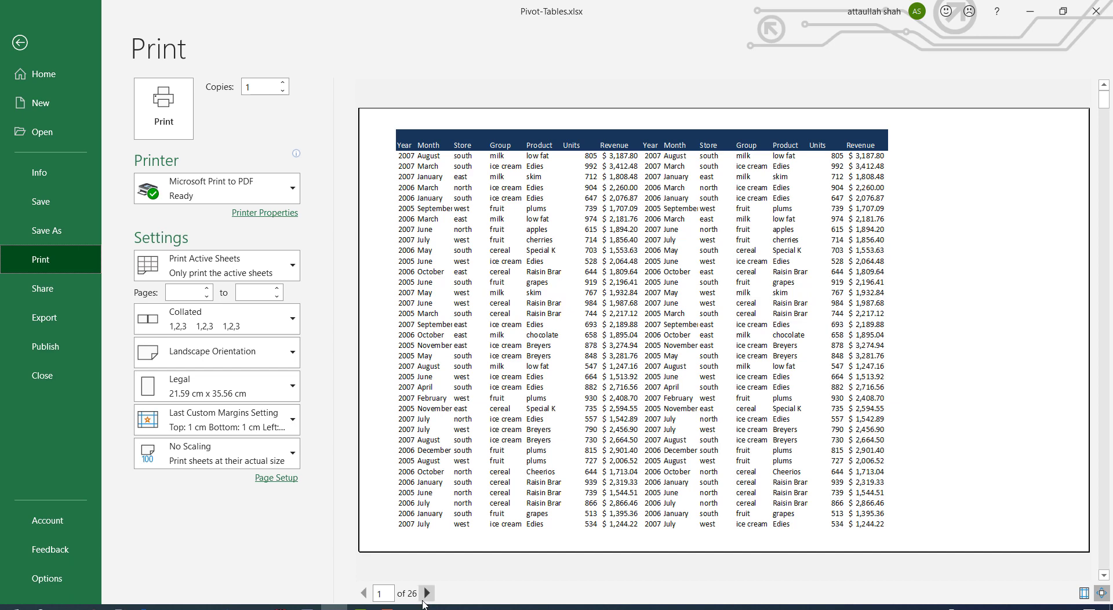
{"action": "left_click", "coordinate": [427, 593]}
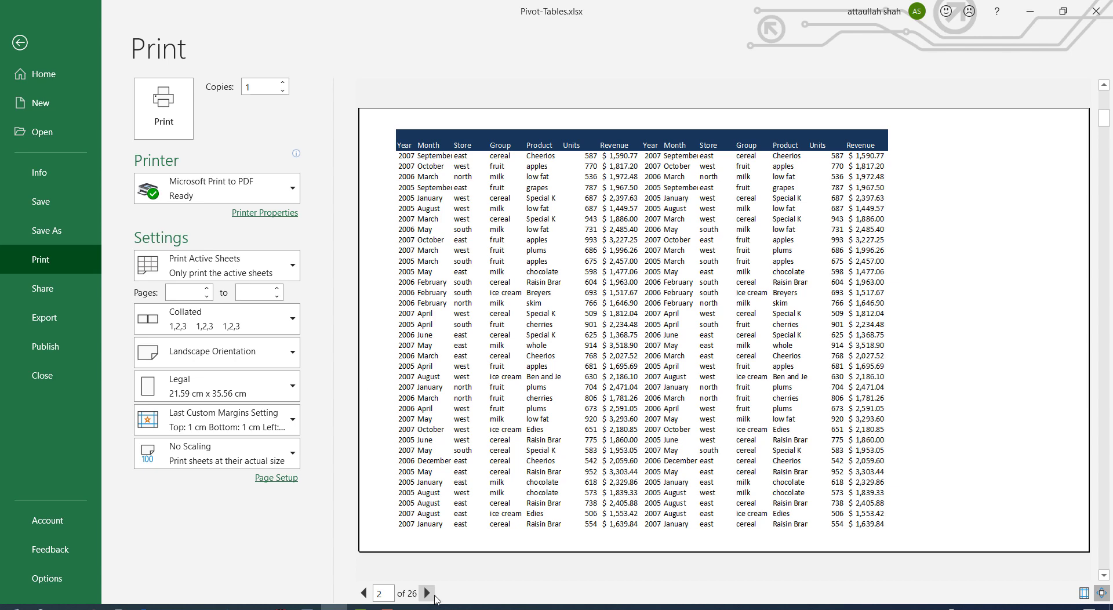
{"action": "left_click", "coordinate": [428, 593]}
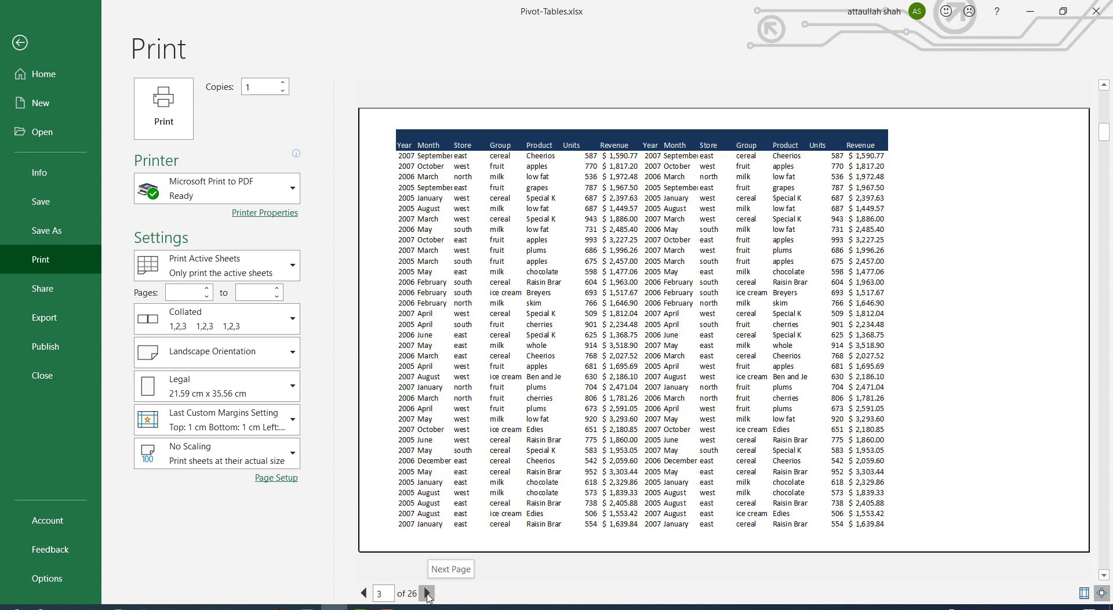
{"action": "left_click", "coordinate": [428, 593]}
{"action": "left_click", "coordinate": [427, 593]}
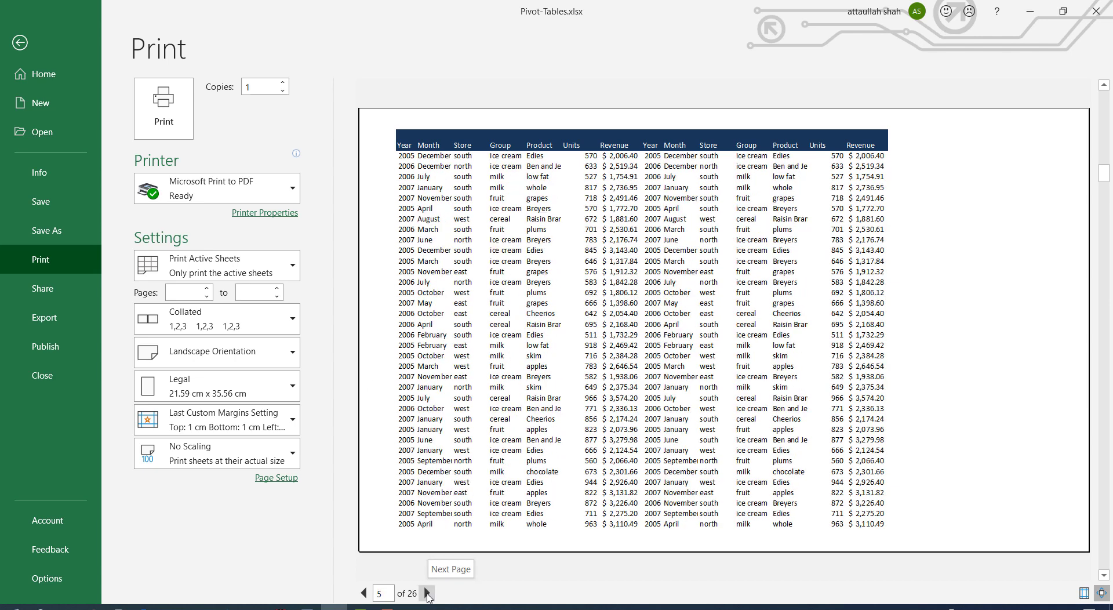
{"action": "left_click", "coordinate": [428, 593]}
{"action": "left_click", "coordinate": [428, 593]}
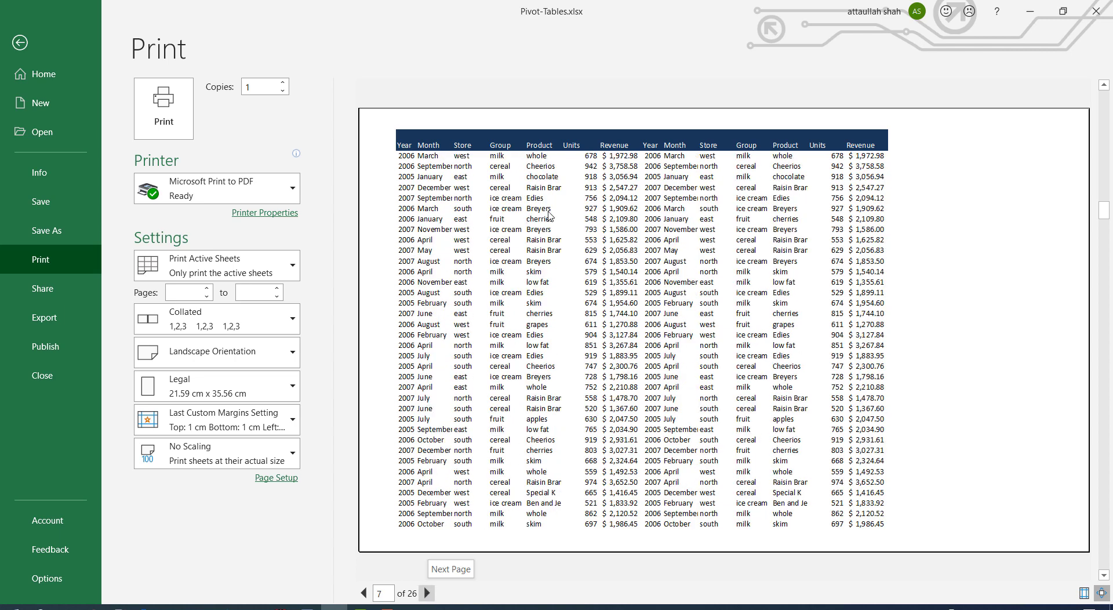
{"action": "left_click", "coordinate": [21, 44]}
Clear the rows to repeat at top, set the print area to the header cells A1:N1 and apply the page setup
{"action": "left_click", "coordinate": [313, 308]}
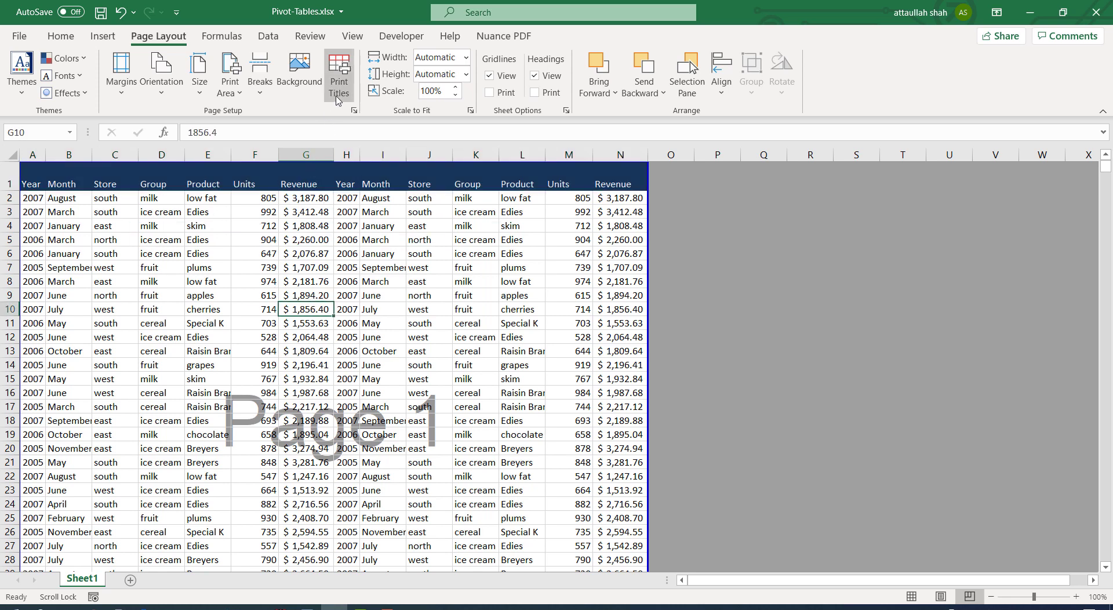
{"action": "left_click", "coordinate": [339, 78]}
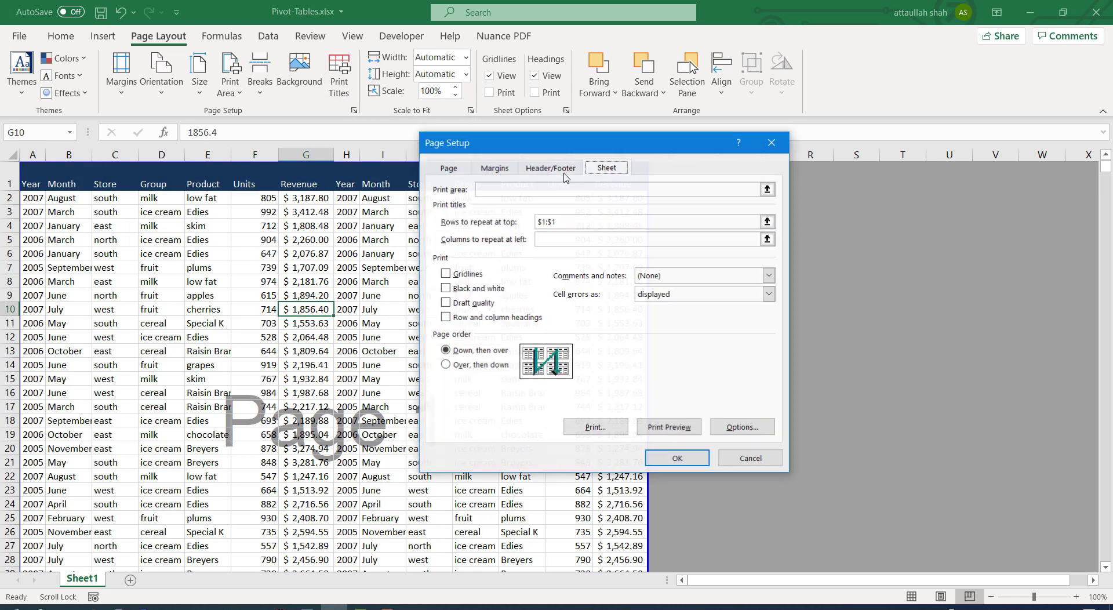
{"action": "left_click", "coordinate": [570, 223]}
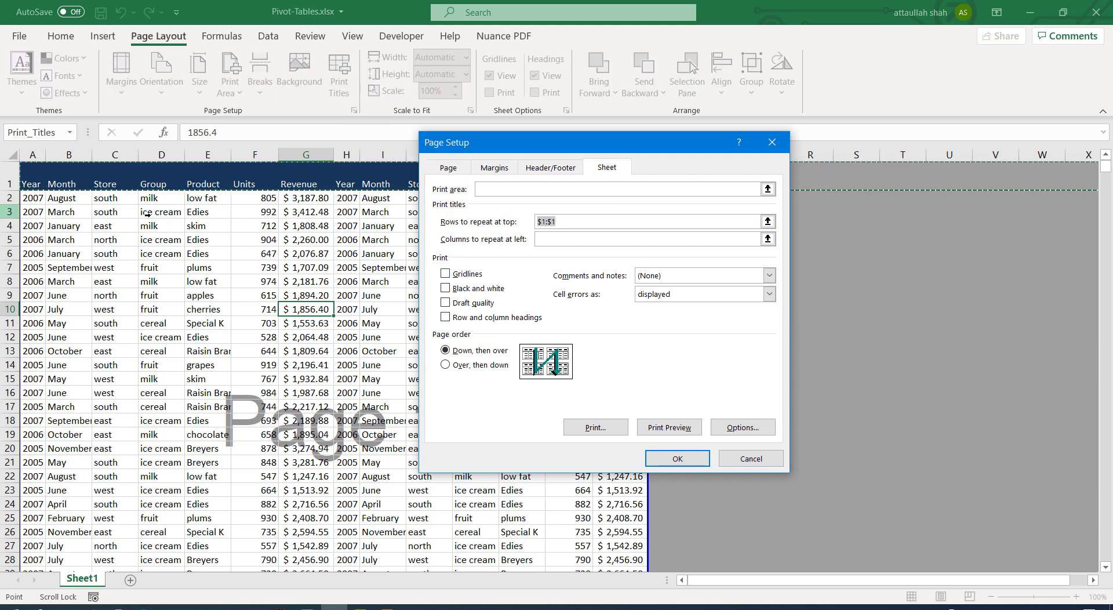
{"action": "key", "text": "BackSpace"}
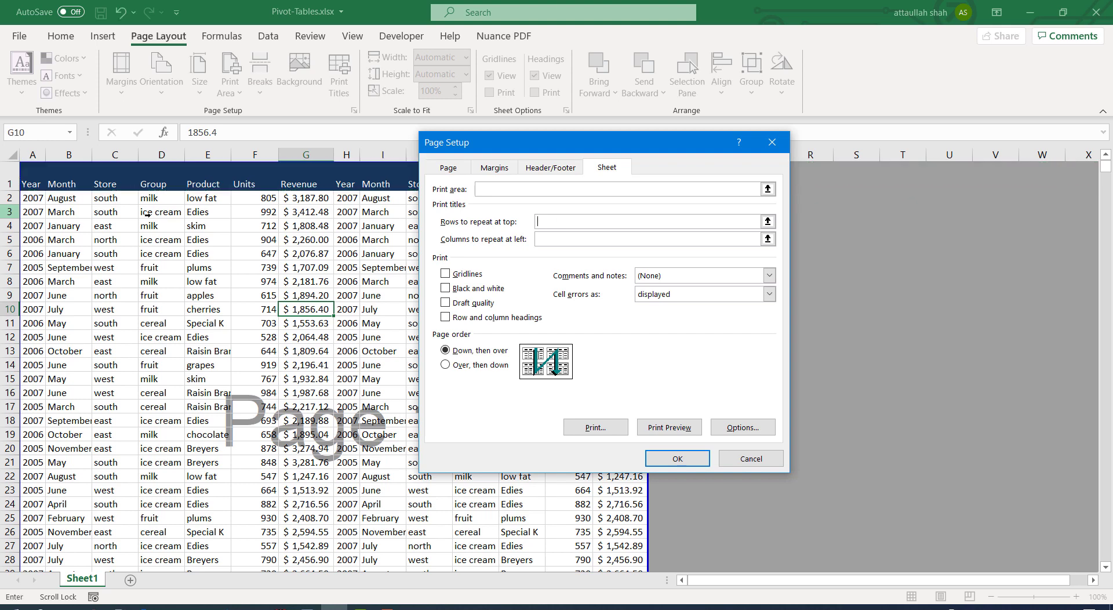
{"action": "left_click", "coordinate": [487, 192]}
{"action": "left_click_drag", "start_coordinate": [33, 177], "coordinate": [640, 187]}
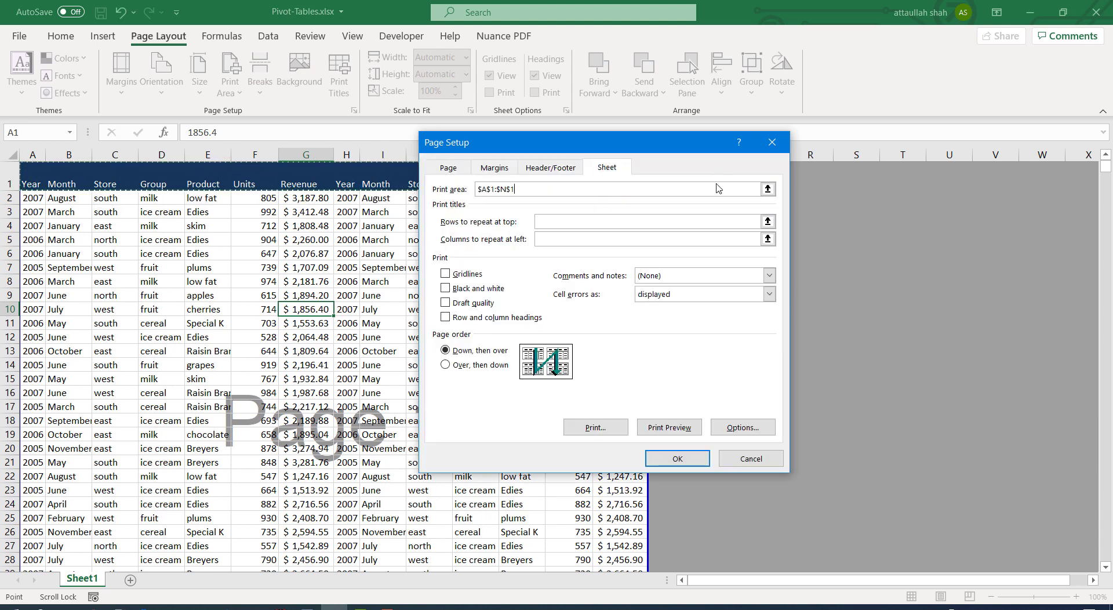
{"action": "left_click", "coordinate": [648, 459]}
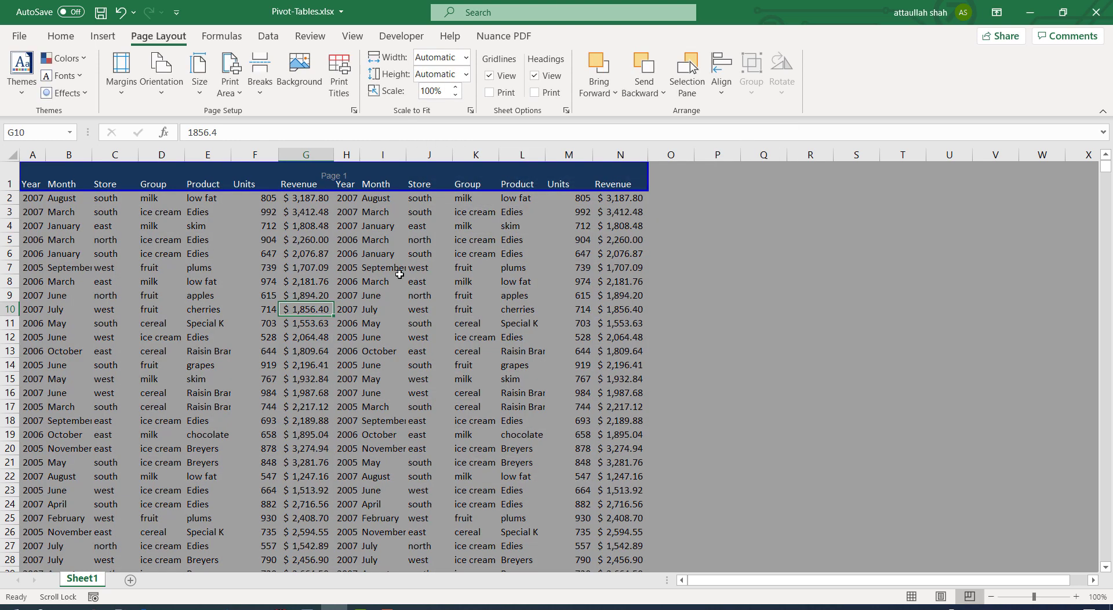
Check the print preview with only the header row as the print area and return to the sheet
{"action": "left_click", "coordinate": [188, 267]}
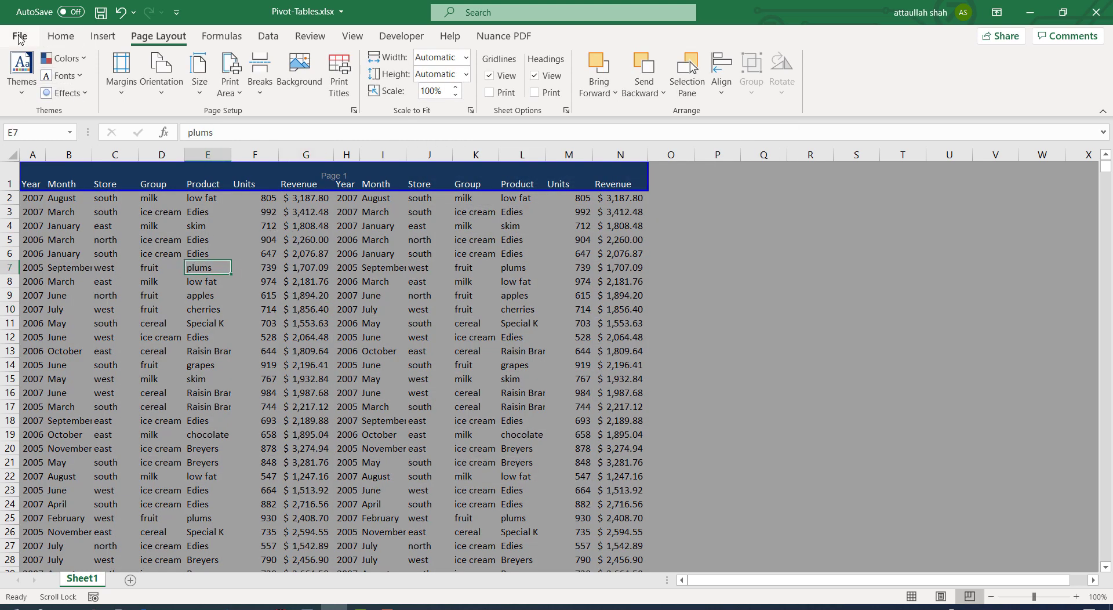
{"action": "left_click", "coordinate": [19, 36]}
{"action": "left_click", "coordinate": [40, 259]}
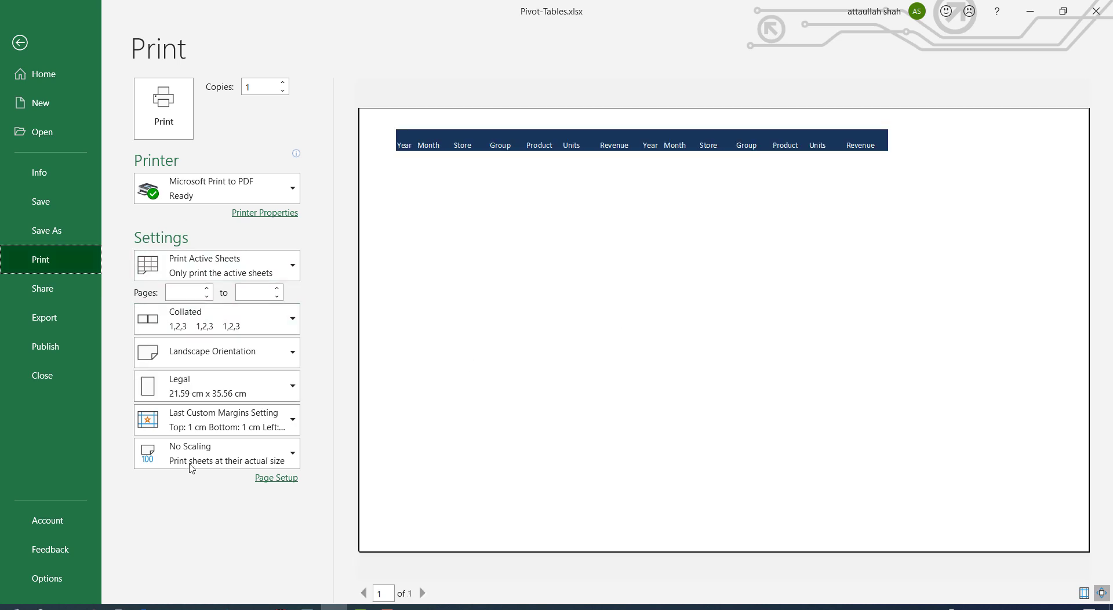
{"action": "left_click", "coordinate": [20, 42]}
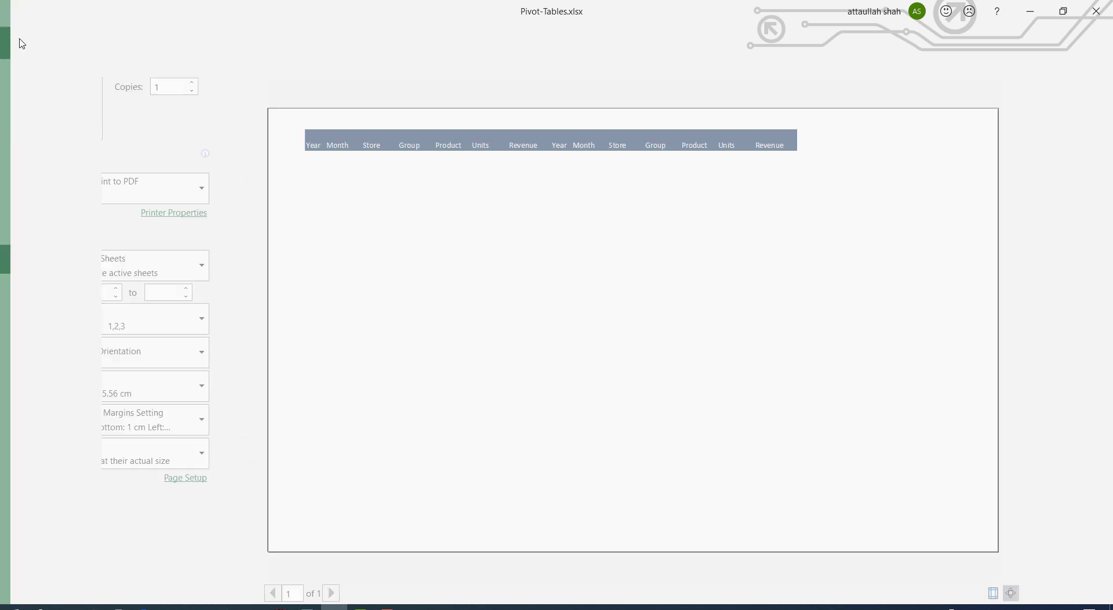
{"action": "left_click", "coordinate": [267, 307]}
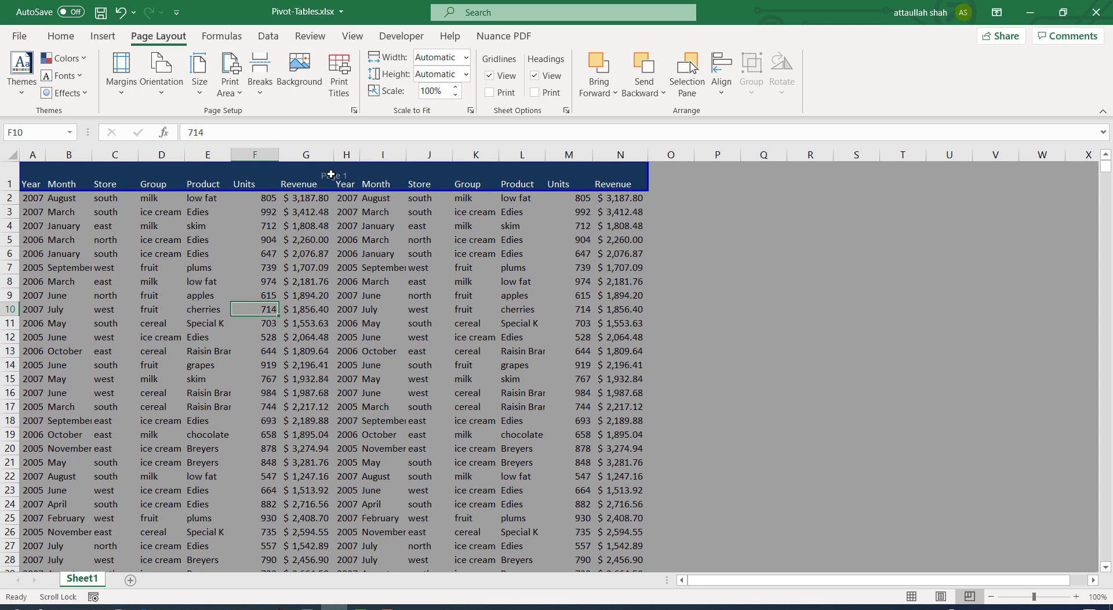
{"action": "left_click", "coordinate": [339, 87]}
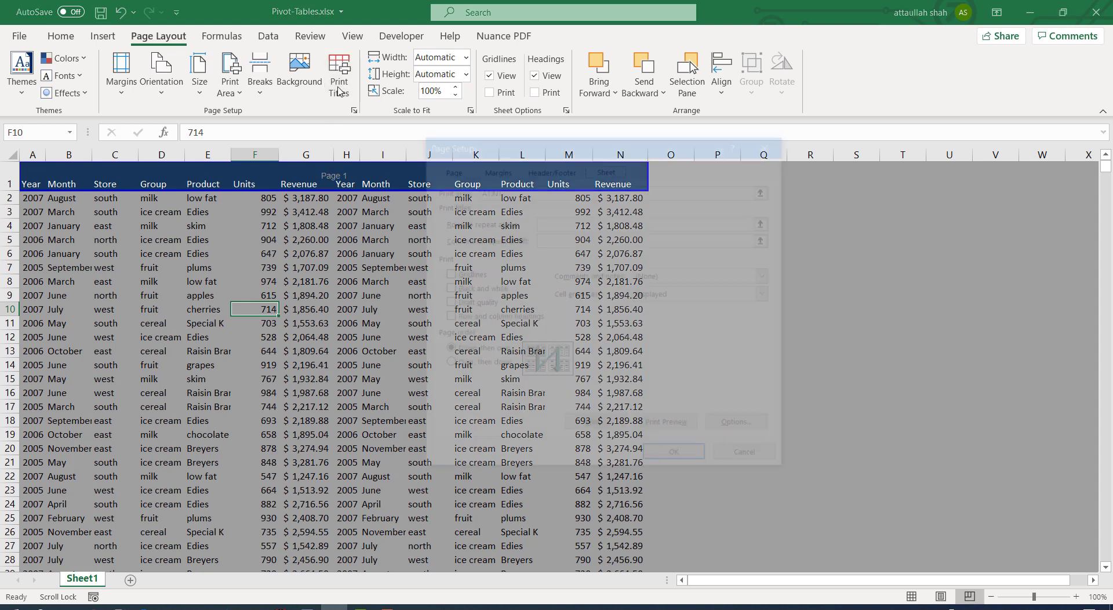
{"action": "left_click_drag", "start_coordinate": [505, 188], "coordinate": [449, 187]}
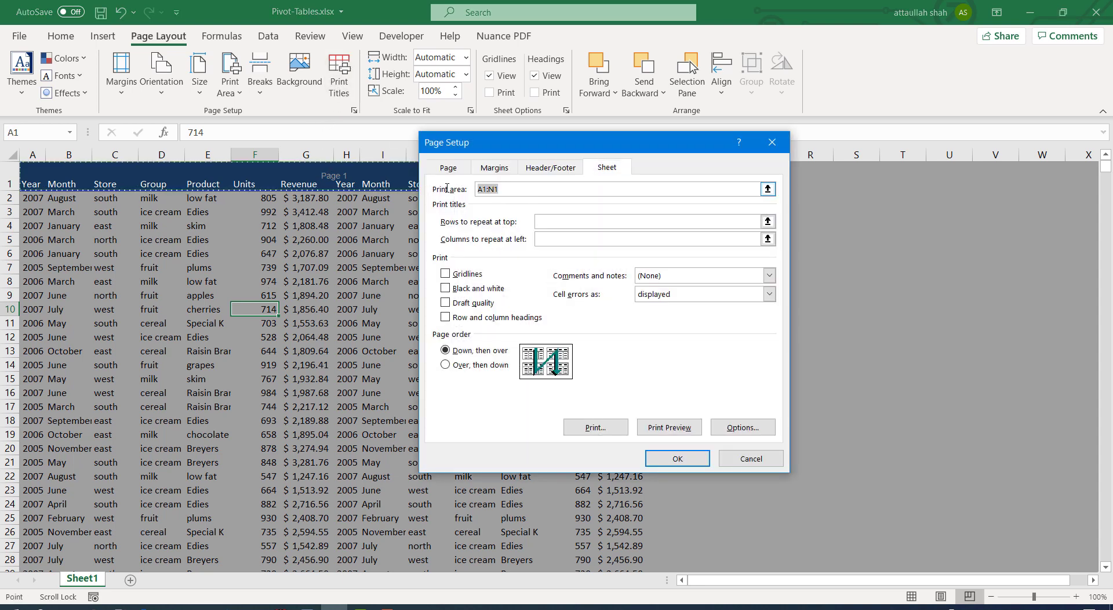
{"action": "key", "text": "BackSpace"}
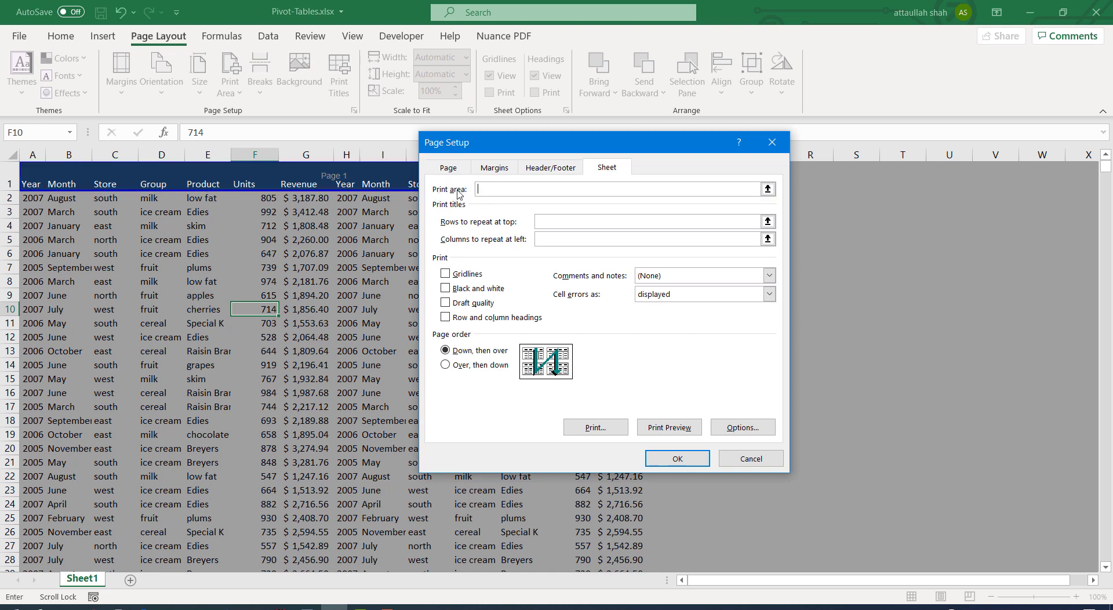
{"action": "left_click", "coordinate": [564, 222]}
{"action": "left_click", "coordinate": [742, 460]}
{"action": "left_click", "coordinate": [326, 324]}
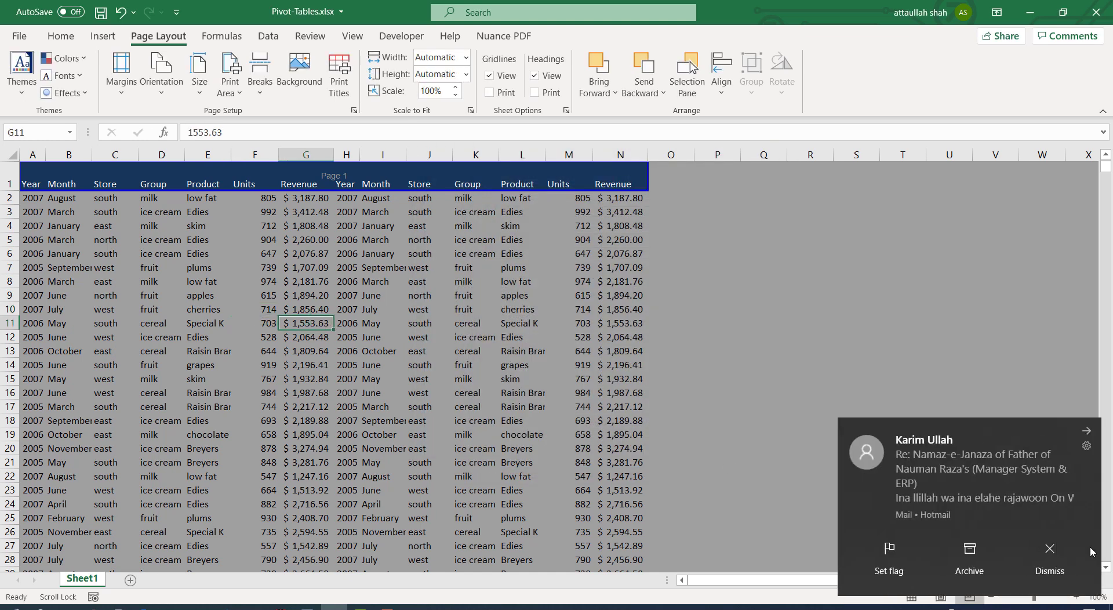
Dismiss the incoming mail notification and return to the worksheet data
{"action": "left_click", "coordinate": [1035, 562]}
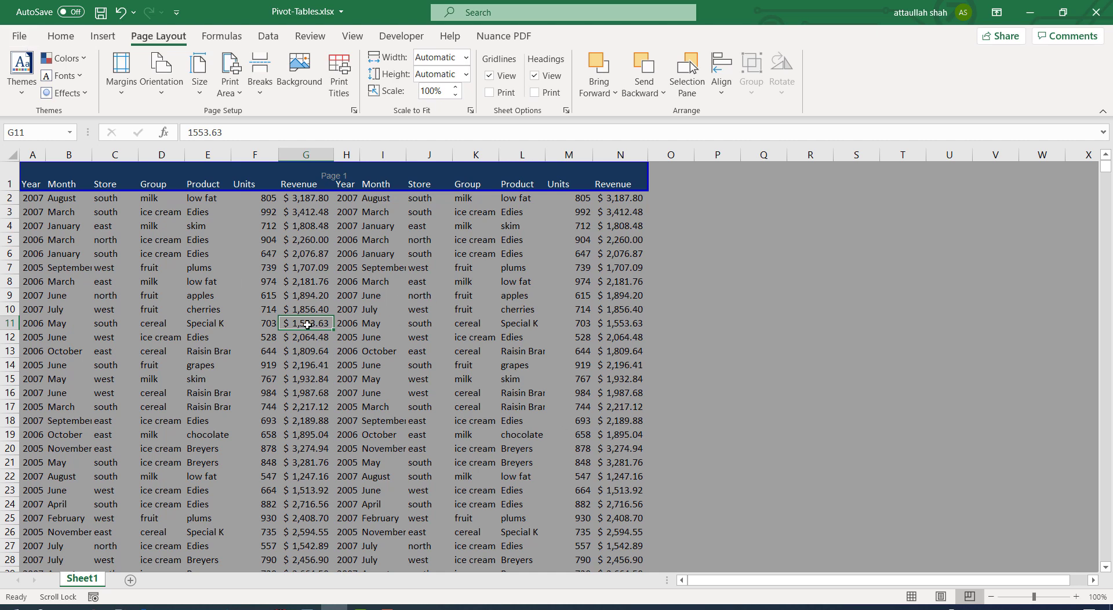
{"action": "left_click", "coordinate": [321, 278]}
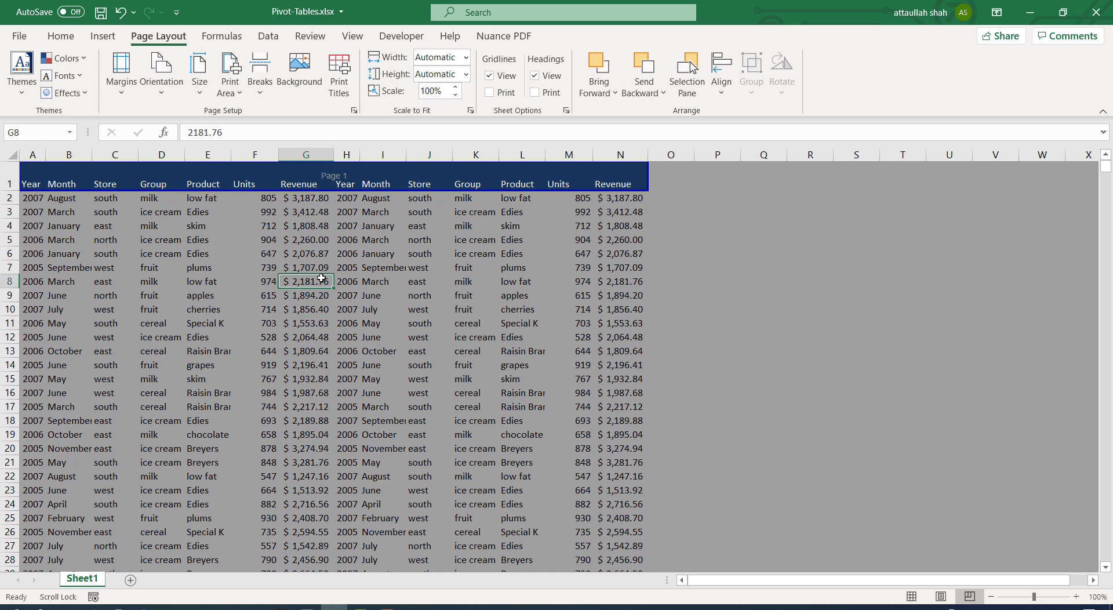
{"action": "left_click", "coordinate": [89, 197]}
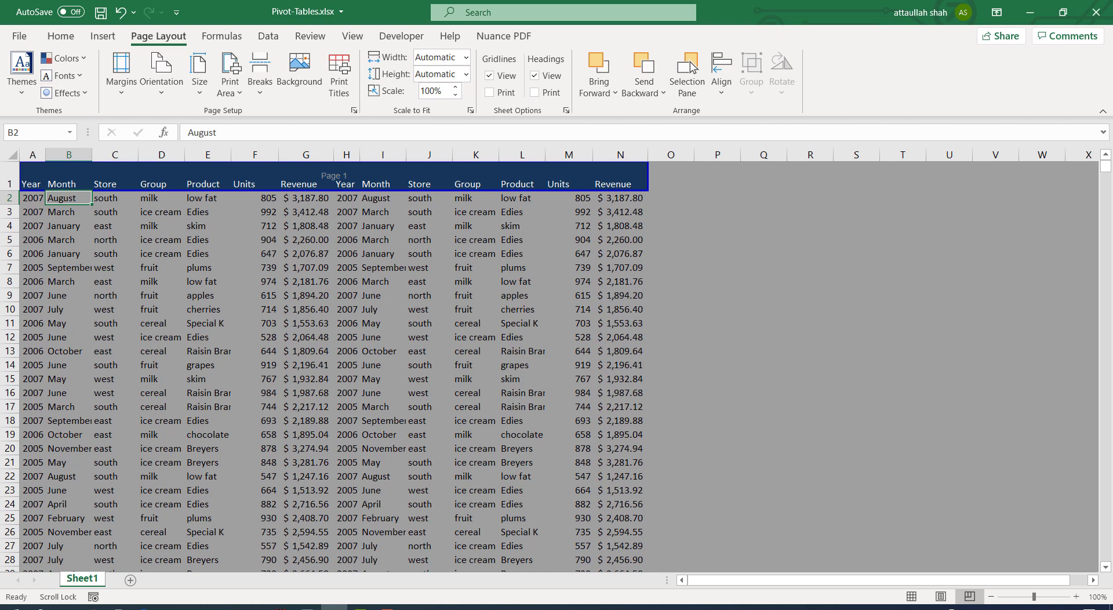
Compare the sheet in Normal view and Page Break Preview, looking through the rows outside the print area, and end in Normal view
{"action": "left_click", "coordinate": [352, 38]}
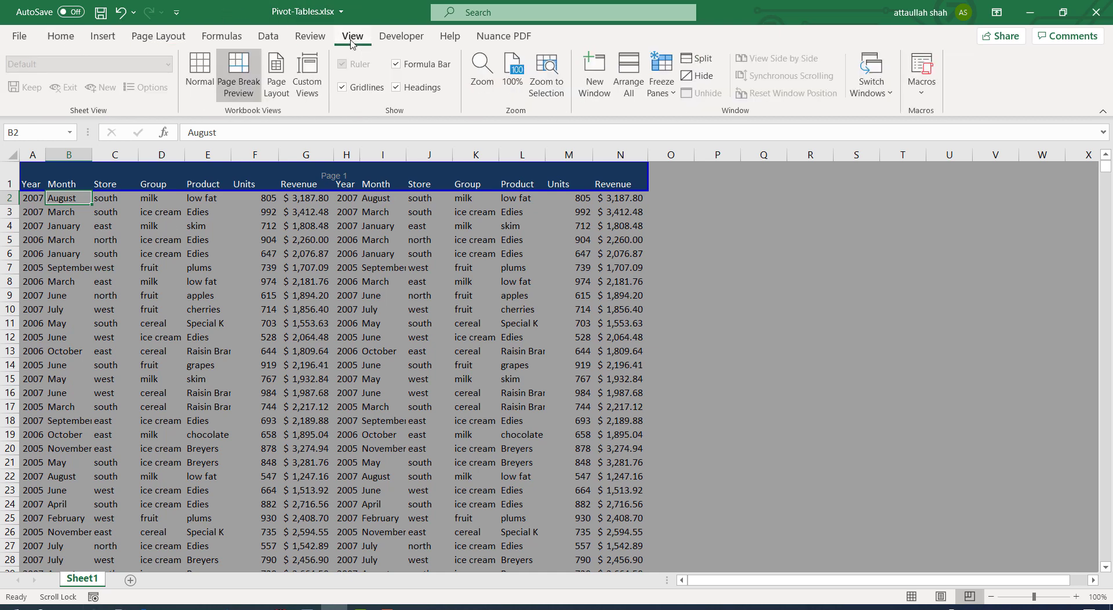
{"action": "left_click", "coordinate": [200, 70]}
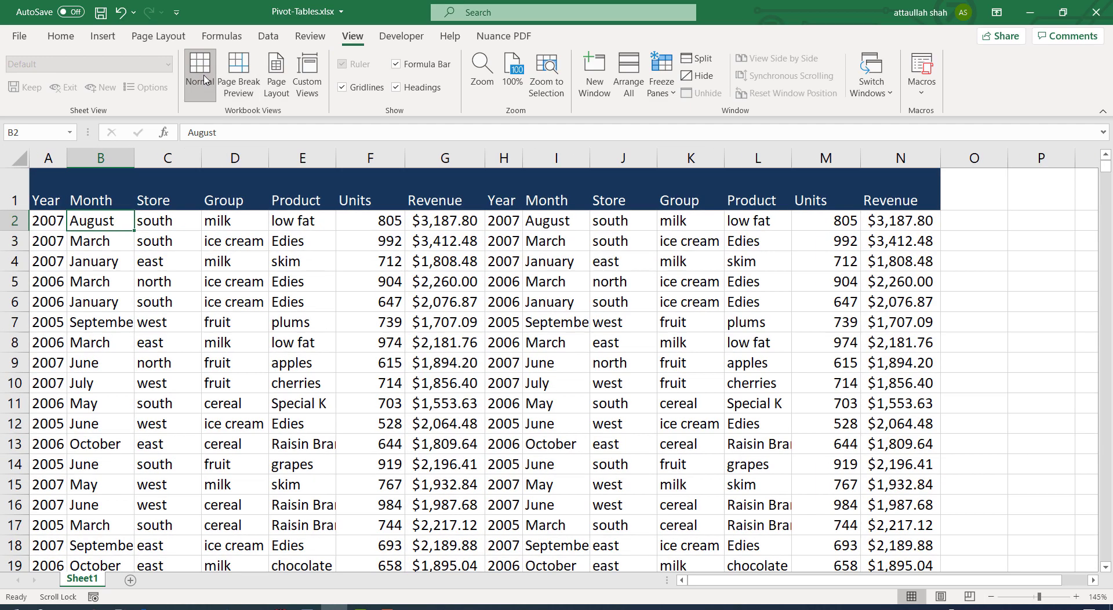
{"action": "left_click", "coordinate": [312, 372]}
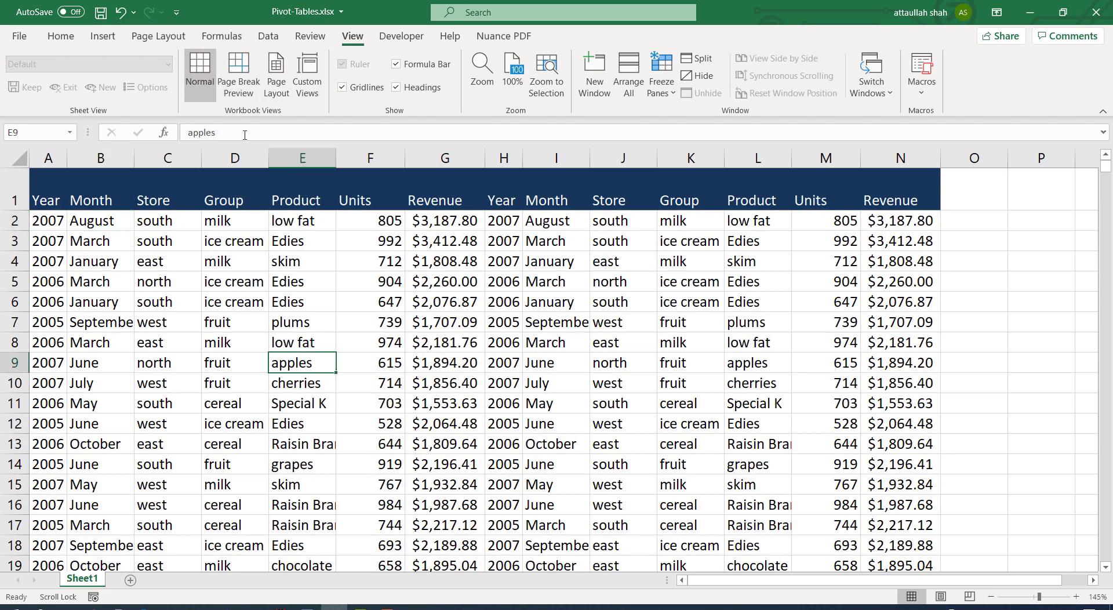
{"action": "left_click", "coordinate": [238, 76]}
{"action": "left_click", "coordinate": [329, 394]}
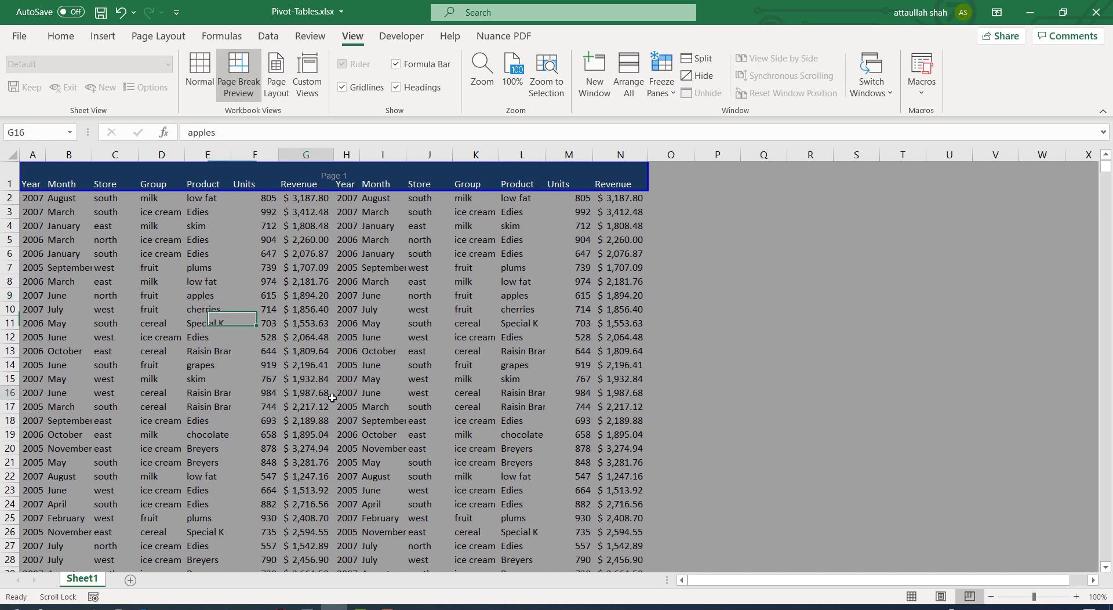
{"action": "scroll", "coordinate": [423, 400], "scroll_direction": "down", "scroll_amount": 18}
{"action": "scroll", "coordinate": [441, 411], "scroll_direction": "down", "scroll_amount": 7}
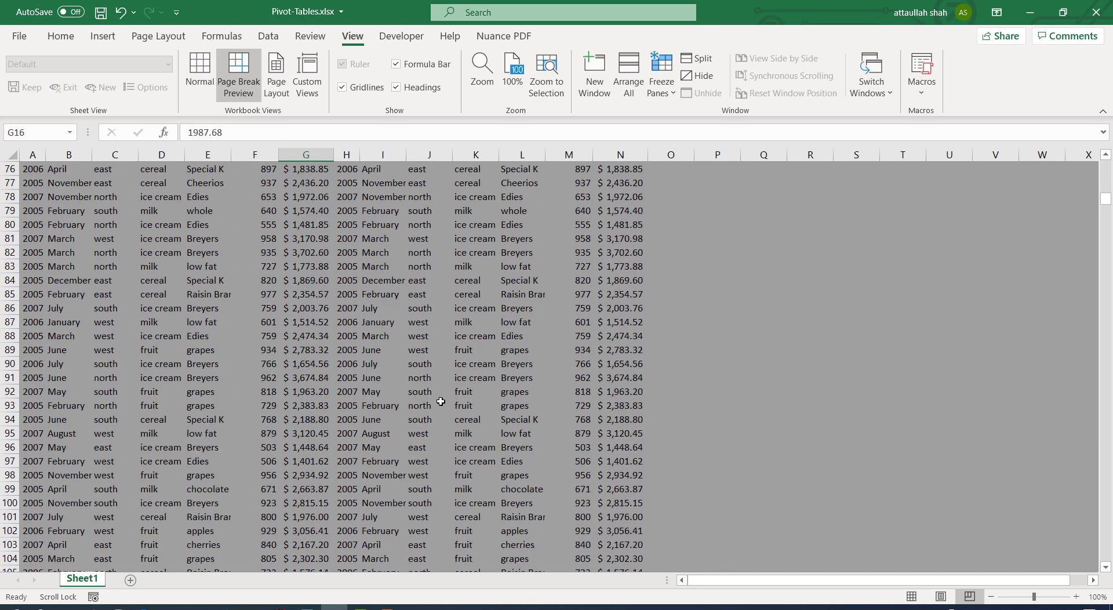
{"action": "scroll", "coordinate": [446, 402], "scroll_direction": "up", "scroll_amount": 20}
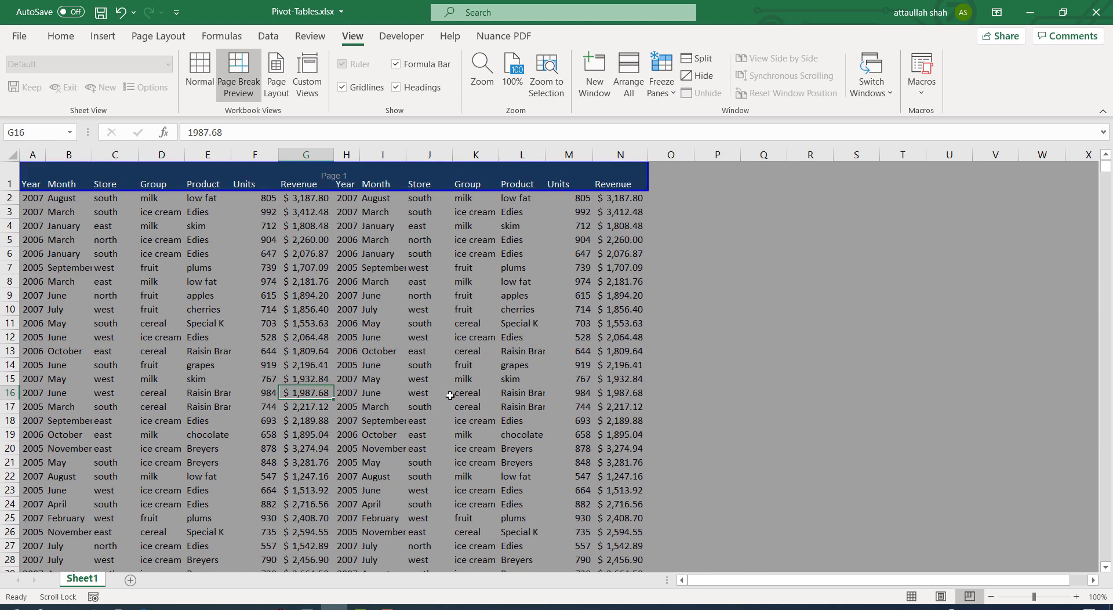
{"action": "left_click", "coordinate": [199, 78]}
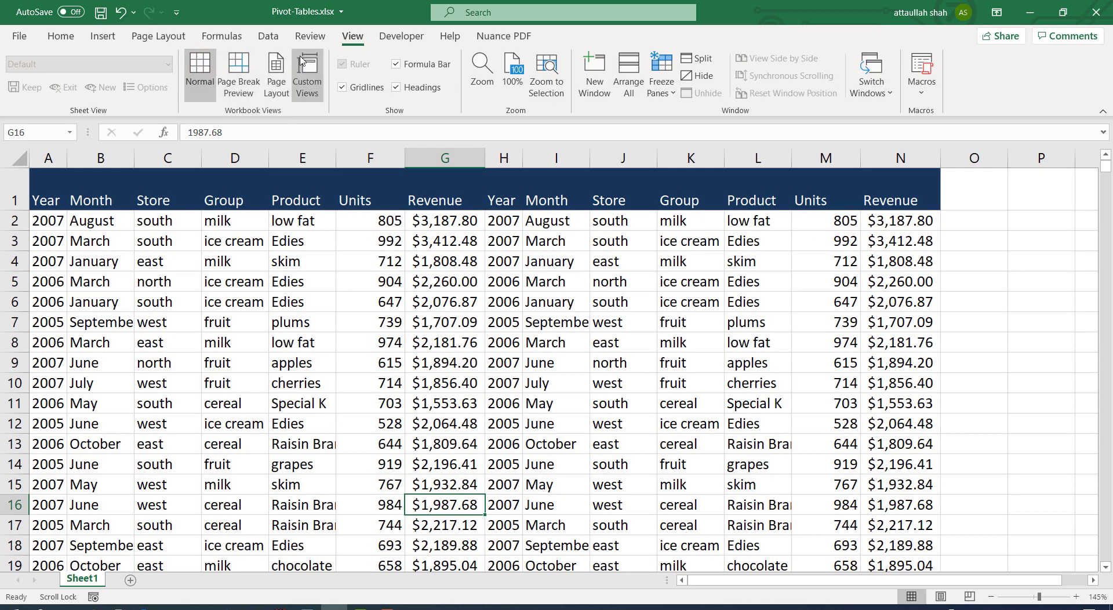
Clear the print area of the worksheet
{"action": "left_click", "coordinate": [154, 41]}
{"action": "left_click", "coordinate": [238, 96]}
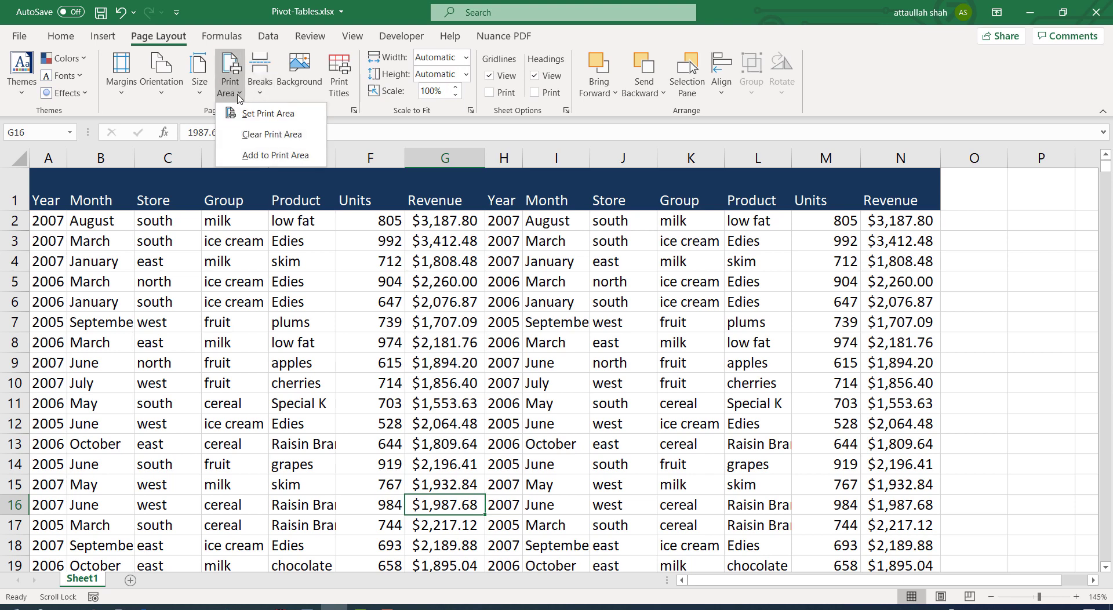
{"action": "left_click", "coordinate": [275, 134]}
{"action": "left_click", "coordinate": [255, 274]}
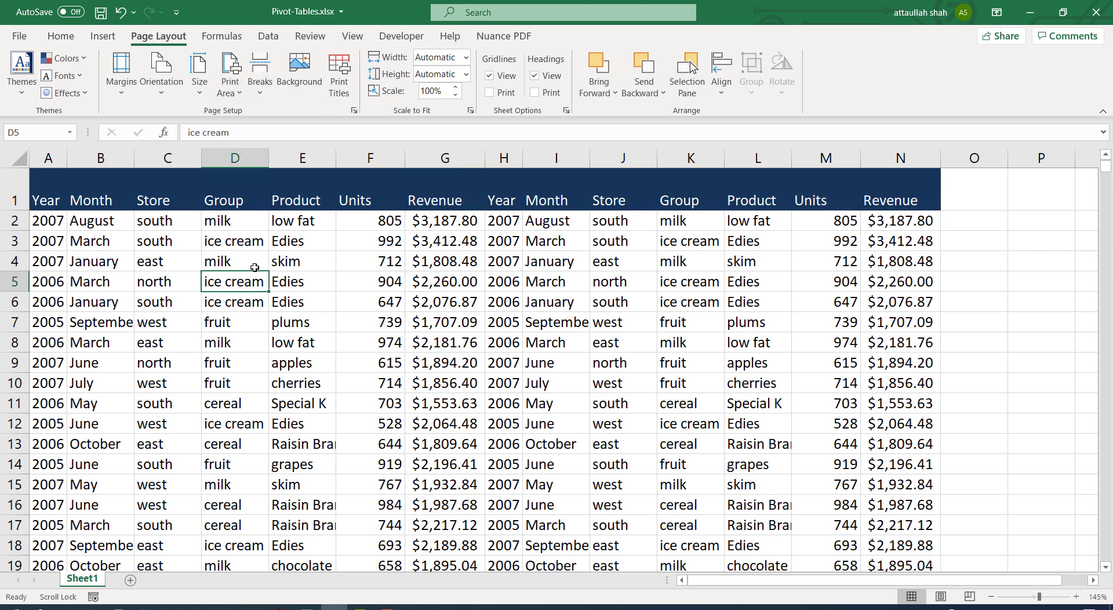
Switch to Page Break Preview and move the right print boundary to after column K, leaving out columns L to N
{"action": "left_click", "coordinate": [352, 36]}
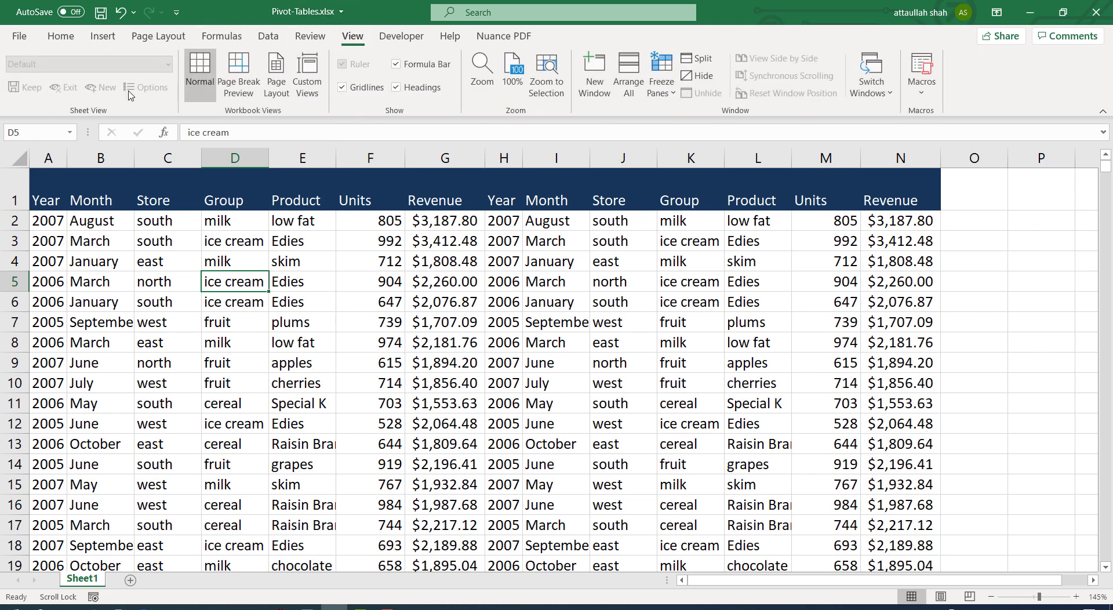
{"action": "left_click", "coordinate": [239, 81]}
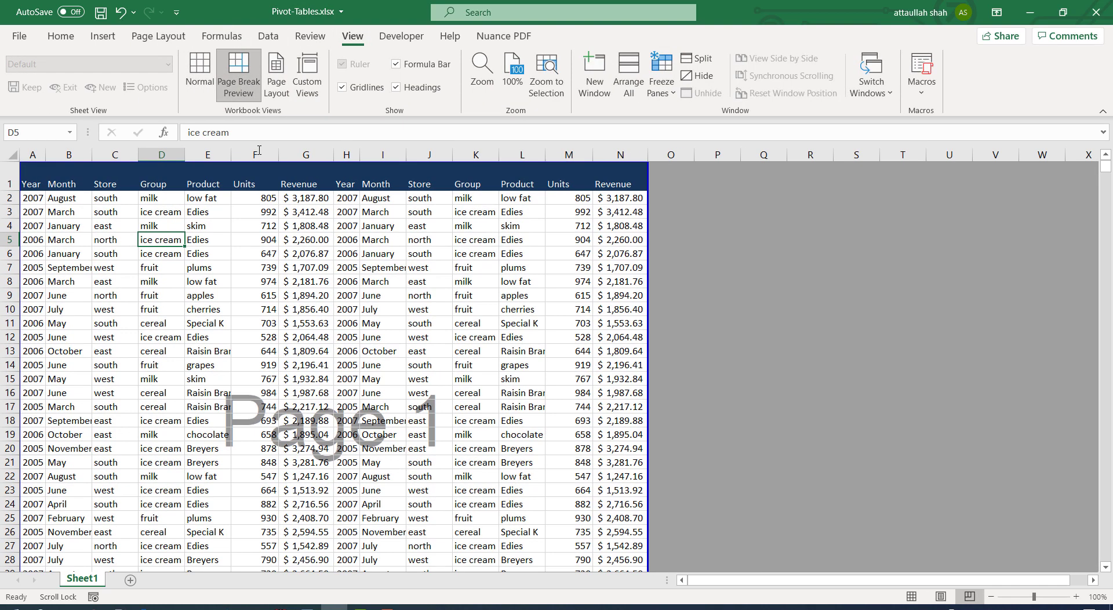
{"action": "scroll", "coordinate": [382, 370], "scroll_direction": "down", "scroll_amount": 6}
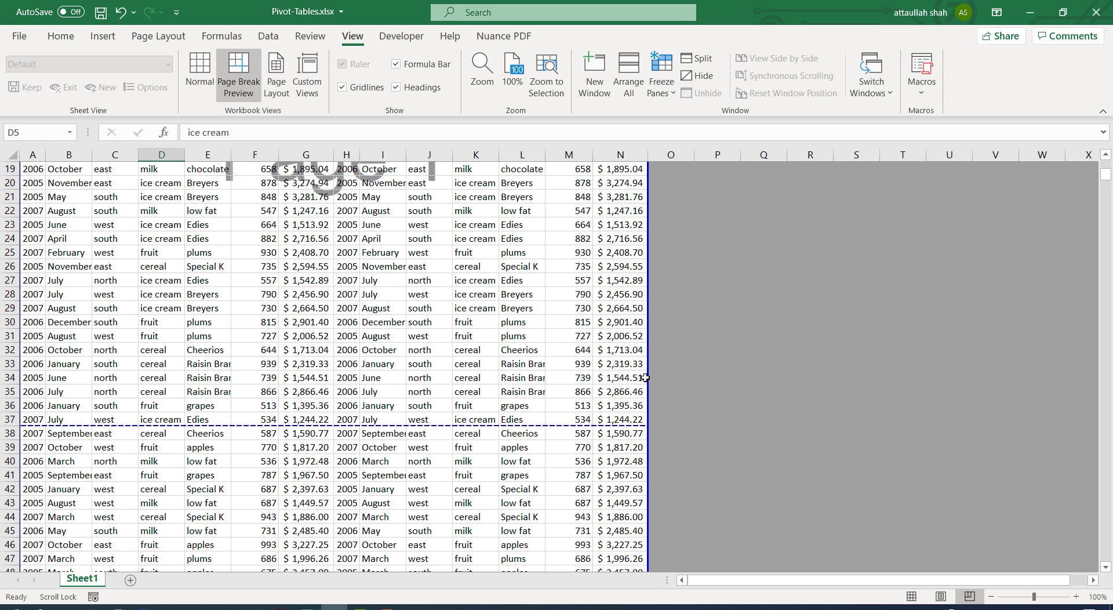
{"action": "left_click_drag", "start_coordinate": [649, 378], "coordinate": [499, 374]}
{"action": "left_click", "coordinate": [423, 356]}
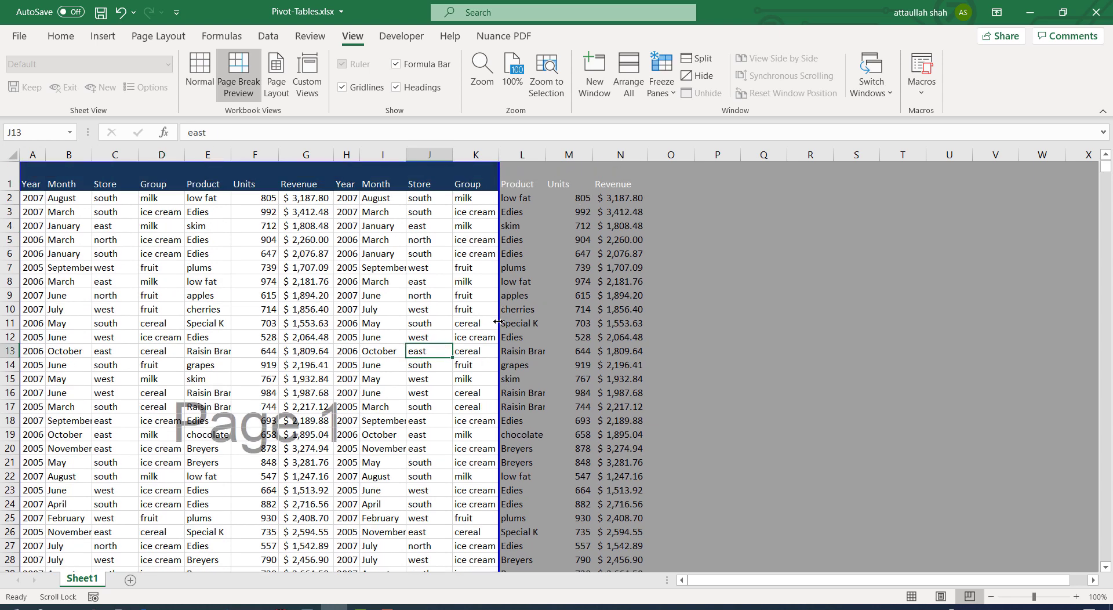
Move the first horizontal page break up so that page 1 ends after row 32
{"action": "scroll", "coordinate": [322, 424], "scroll_direction": "down", "scroll_amount": 7}
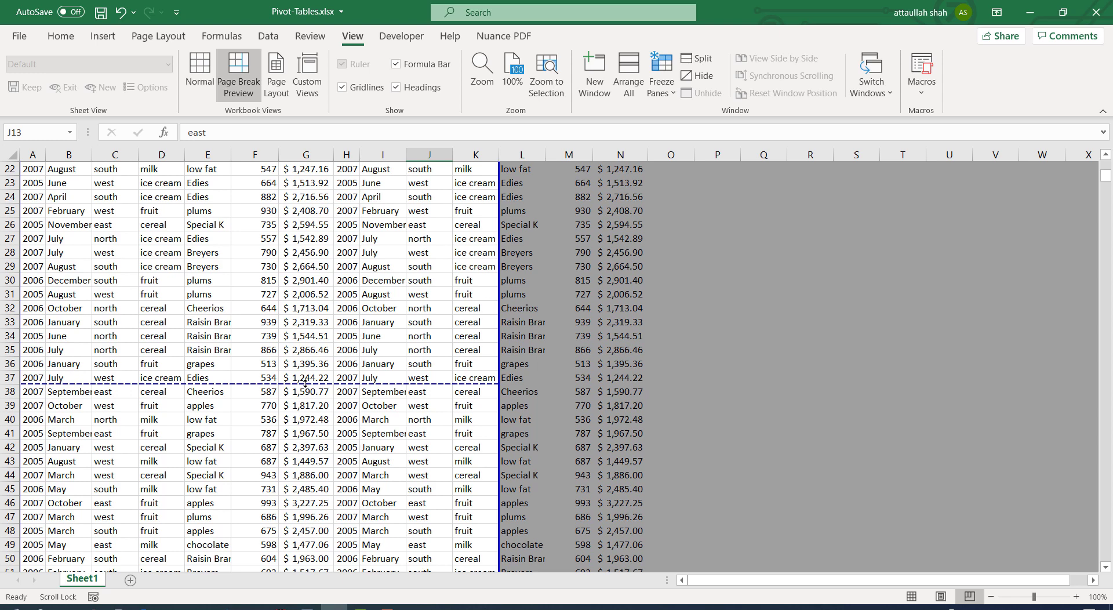
{"action": "left_click_drag", "start_coordinate": [305, 383], "coordinate": [322, 316]}
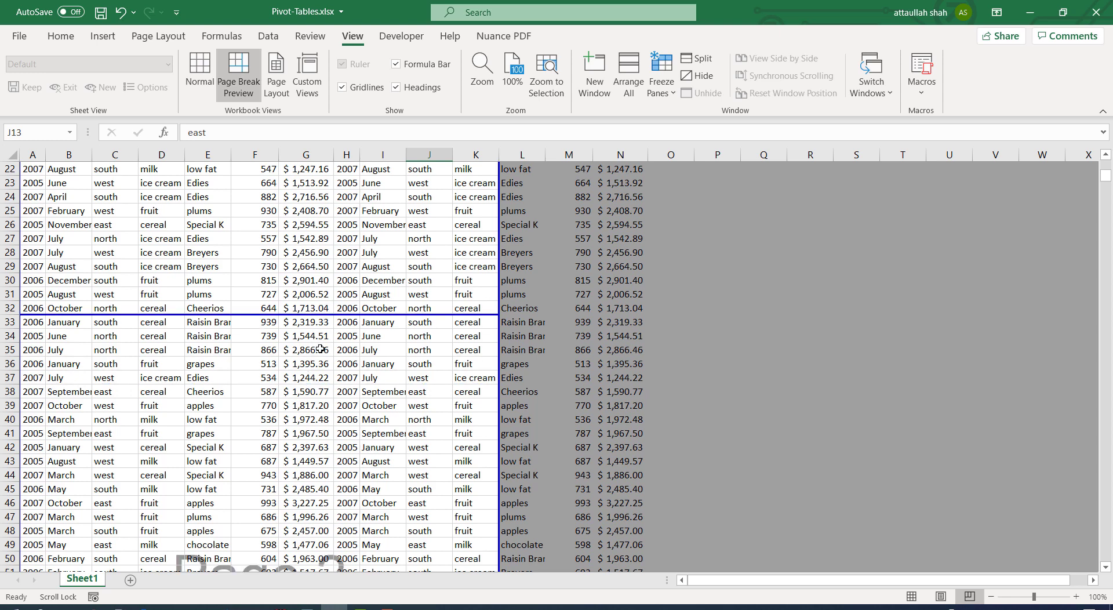
{"action": "left_click", "coordinate": [320, 332]}
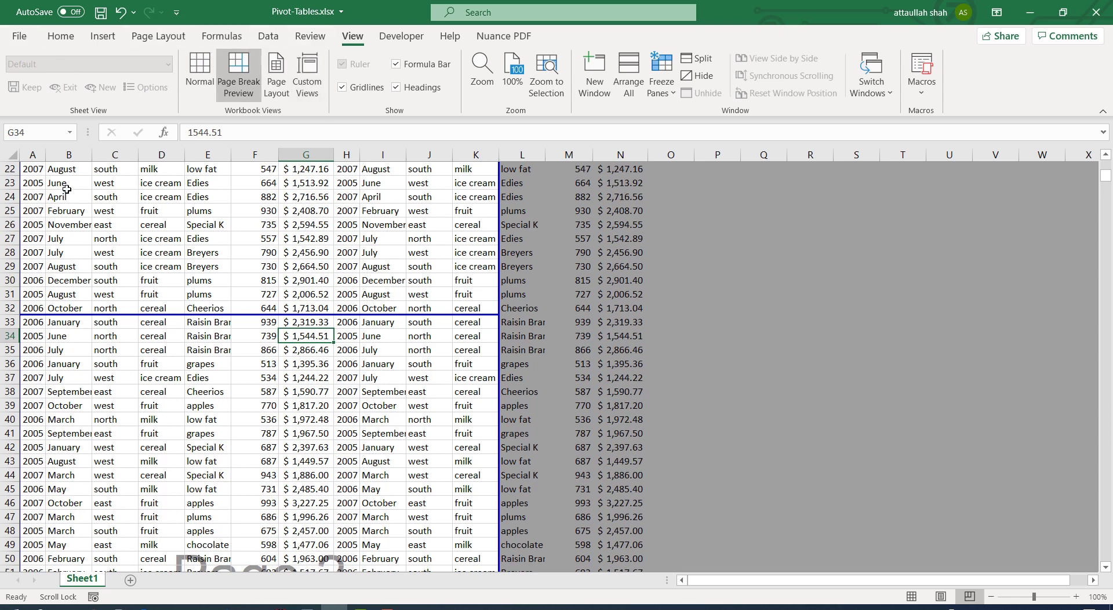
Clear the worksheet's print area so that columns L to N are included in the printout again
{"action": "left_click", "coordinate": [159, 39]}
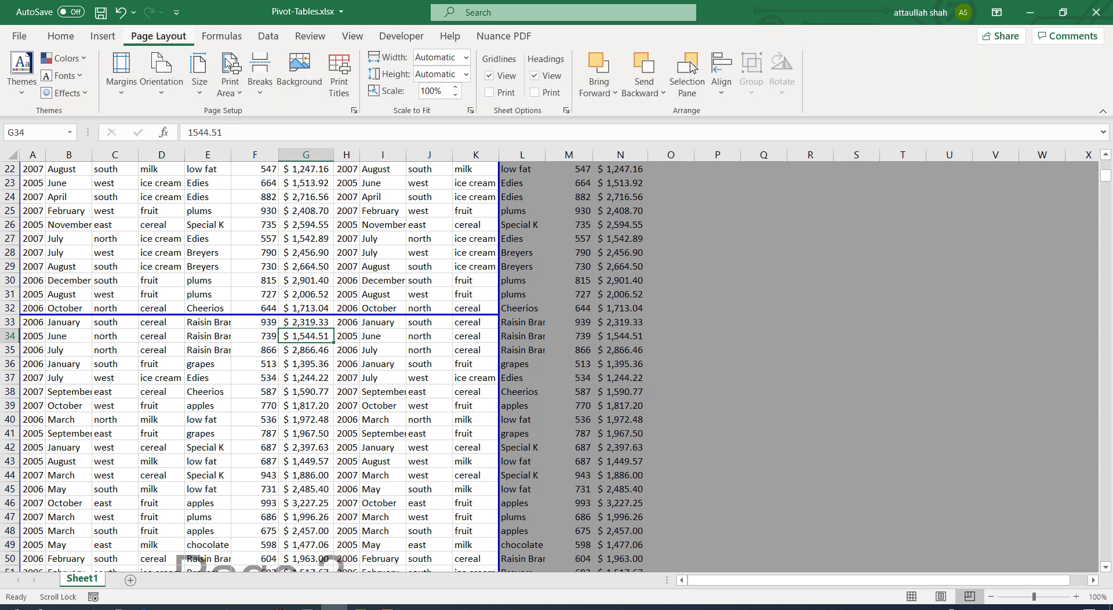
{"action": "left_click", "coordinate": [230, 97]}
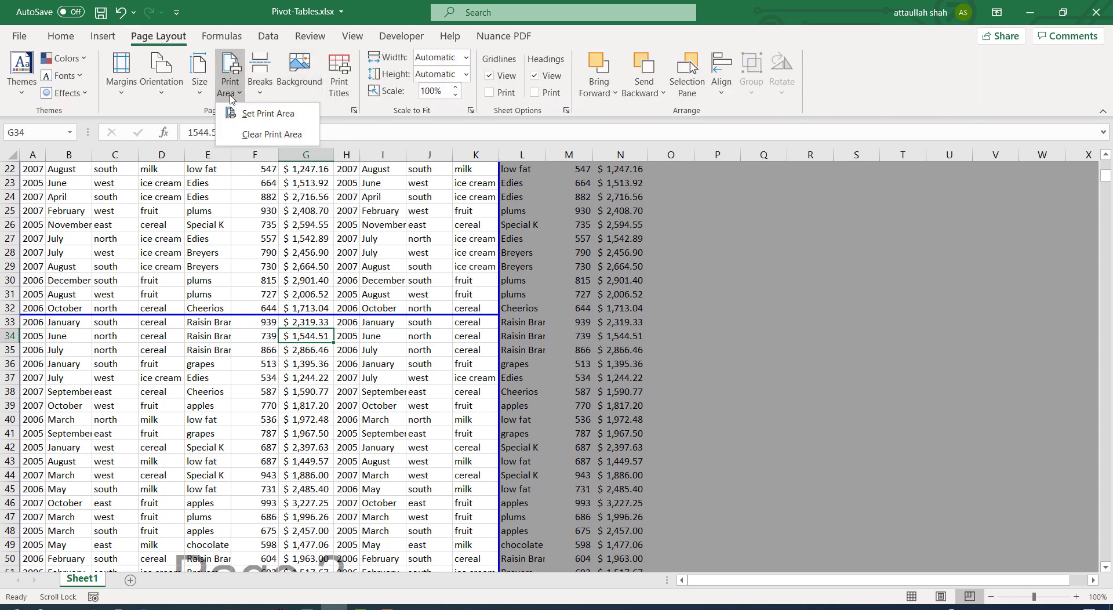
{"action": "left_click", "coordinate": [269, 135]}
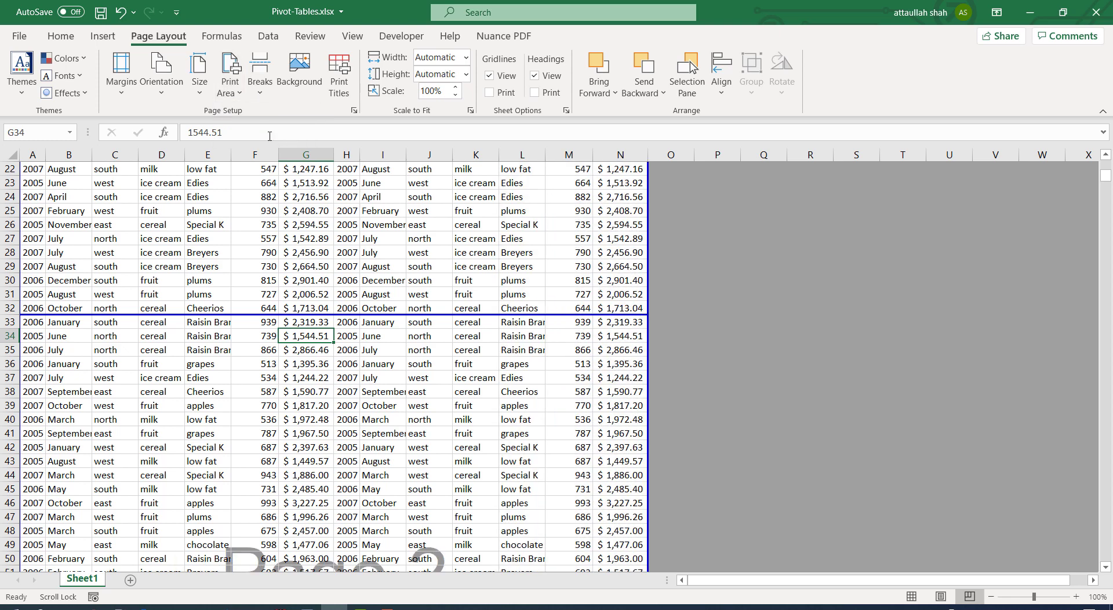
Reset all page breaks on the worksheet and look over the rows around the end of page 1
{"action": "scroll", "coordinate": [274, 279], "scroll_direction": "up", "scroll_amount": 5}
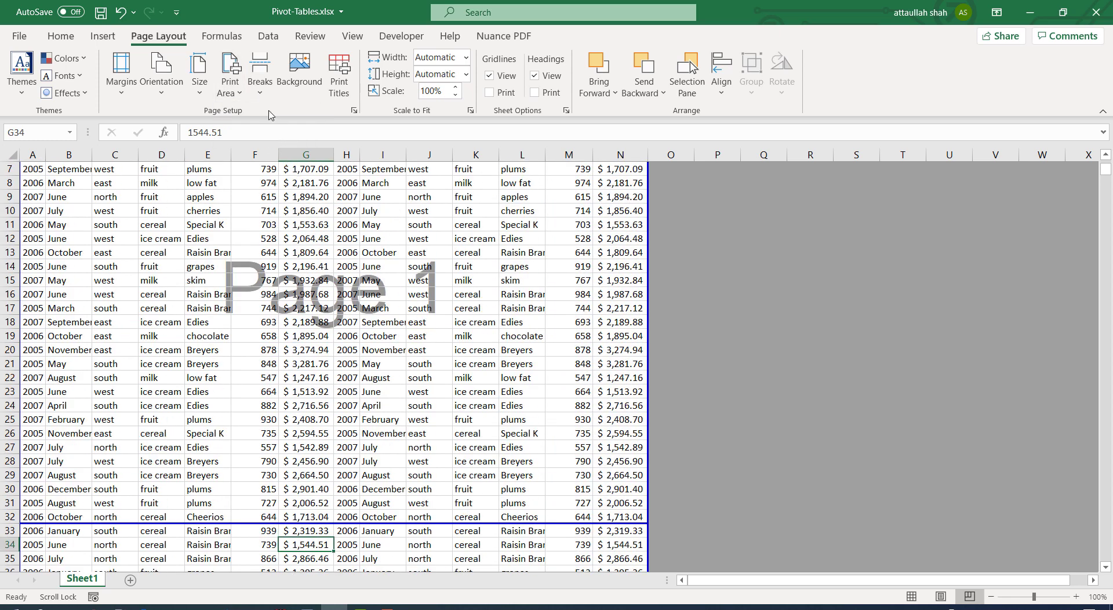
{"action": "left_click", "coordinate": [266, 92]}
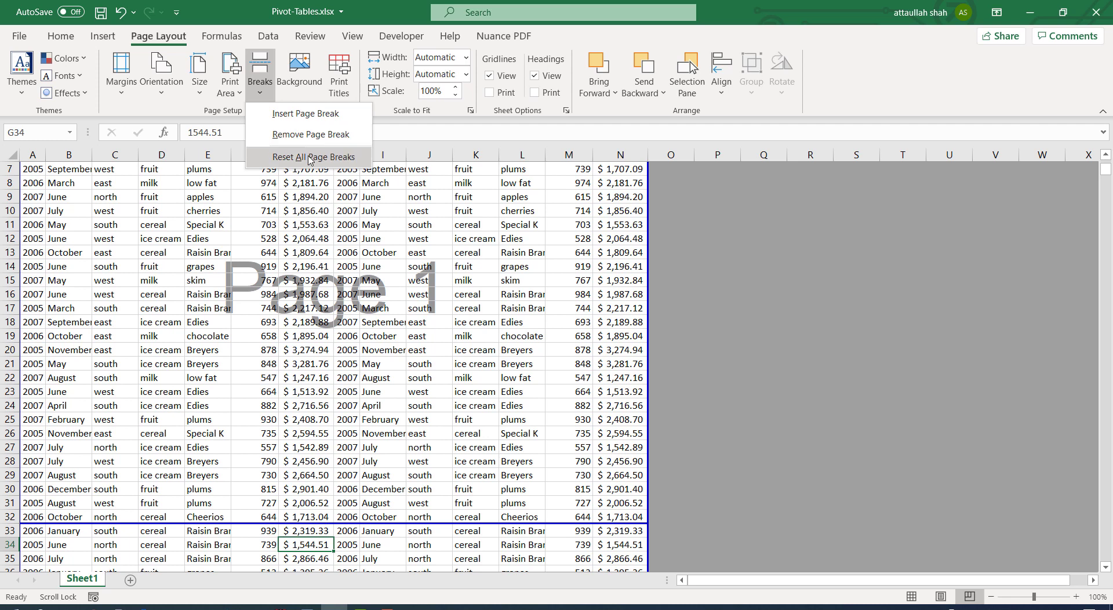
{"action": "left_click", "coordinate": [310, 155]}
{"action": "scroll", "coordinate": [347, 354], "scroll_direction": "down", "scroll_amount": 5}
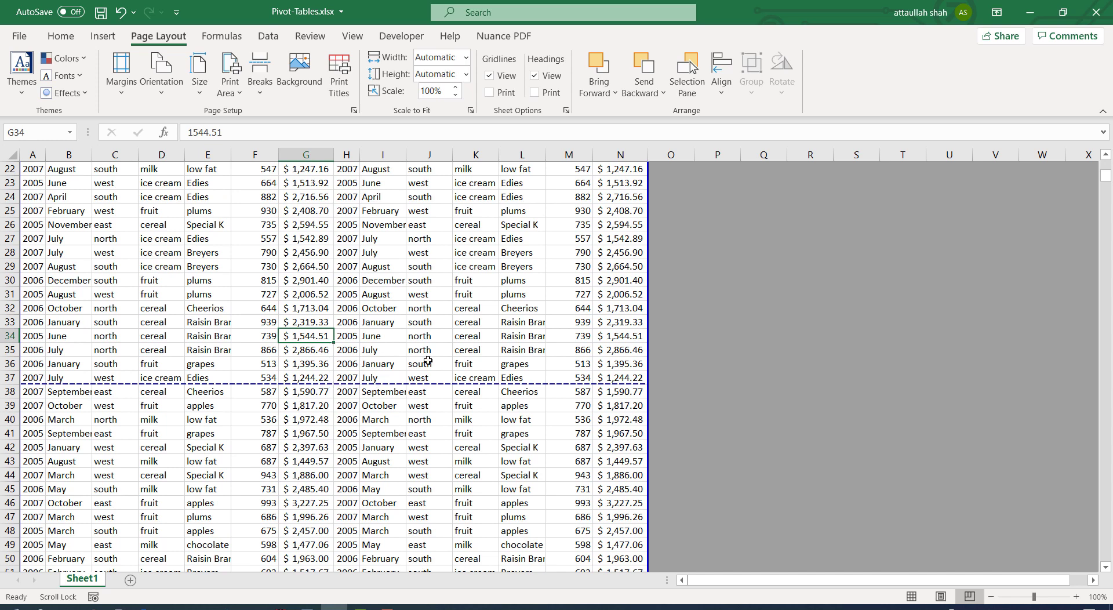
{"action": "scroll", "coordinate": [406, 371], "scroll_direction": "up", "scroll_amount": 7}
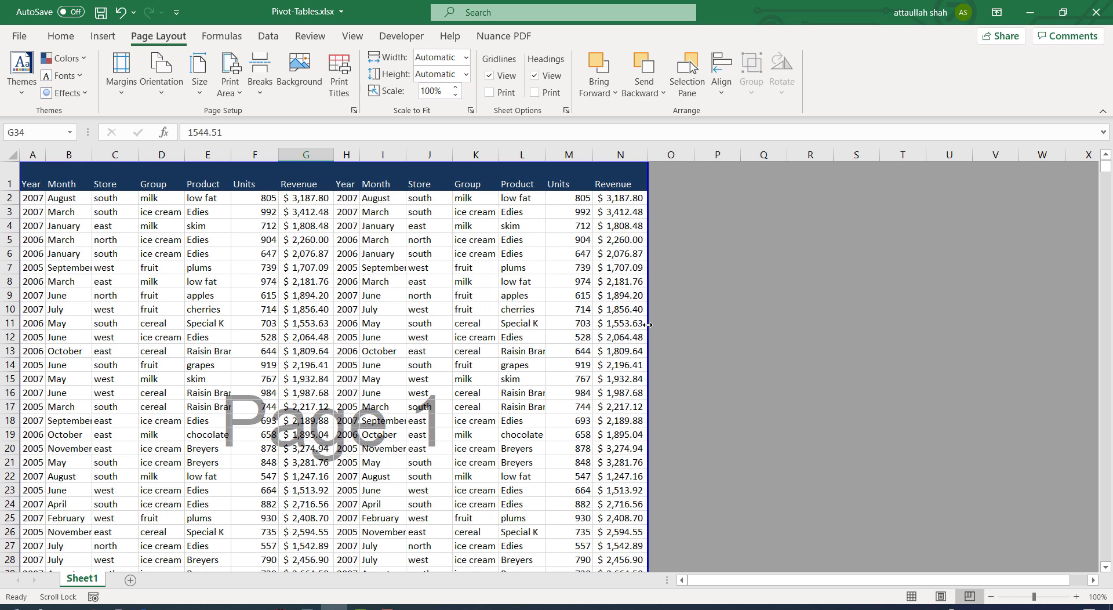
Repeat the reset of all page breaks, check the first horizontal break, and return to the header row
{"action": "left_click", "coordinate": [260, 87]}
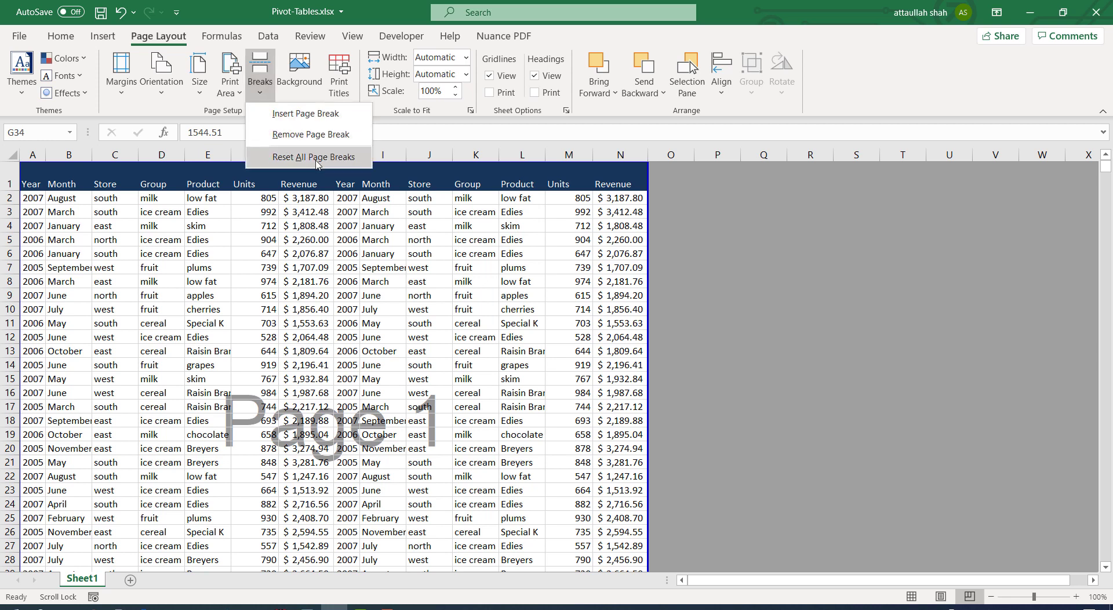
{"action": "left_click", "coordinate": [313, 157]}
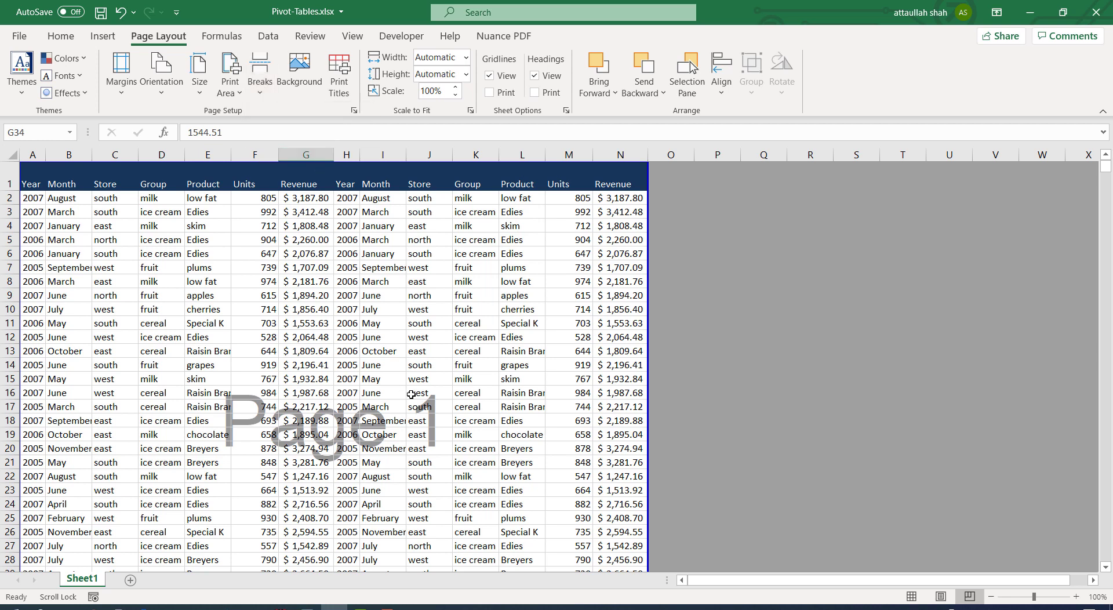
{"action": "scroll", "coordinate": [411, 395], "scroll_direction": "down", "scroll_amount": 4}
{"action": "scroll", "coordinate": [411, 394], "scroll_direction": "down", "scroll_amount": 2}
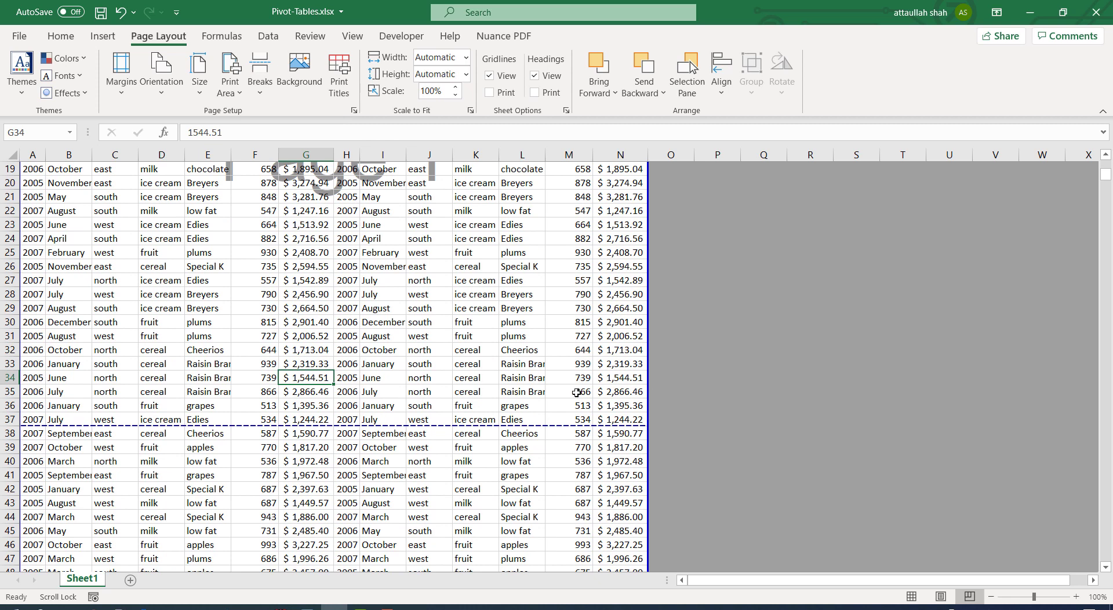
{"action": "scroll", "coordinate": [411, 371], "scroll_direction": "up", "scroll_amount": 6}
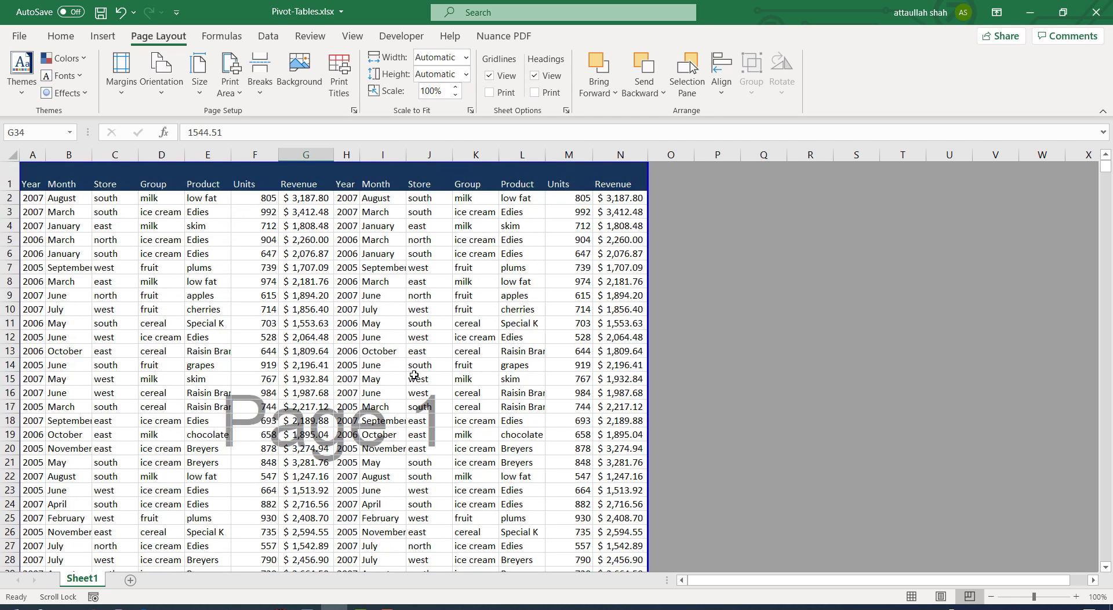